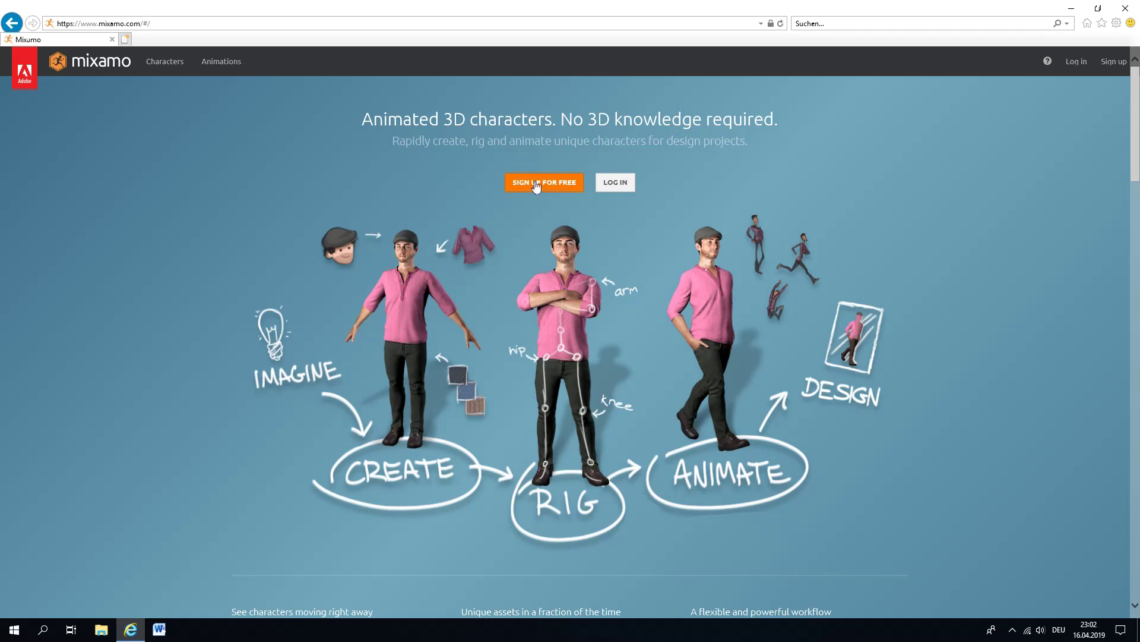
- Log in to Mixamo with the Adobe ID password and dismiss the save-password bar
{"action": "left_click", "coordinate": [616, 184]}
{"action": "left_click", "coordinate": [548, 149]}
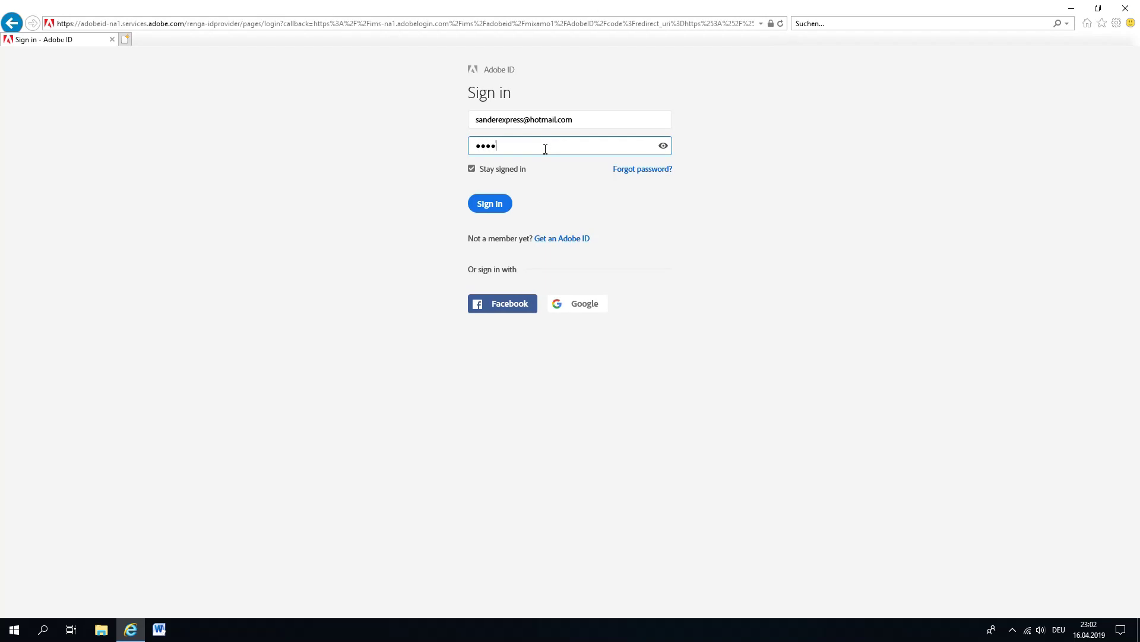
{"action": "key", "text": "Return"}
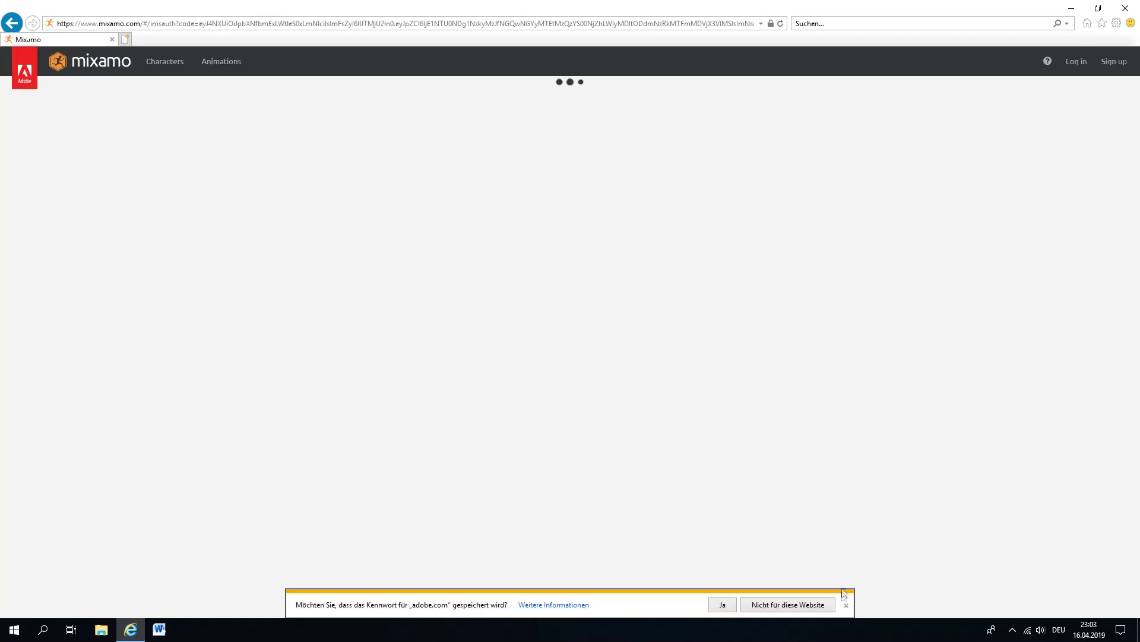
{"action": "left_click", "coordinate": [847, 605]}
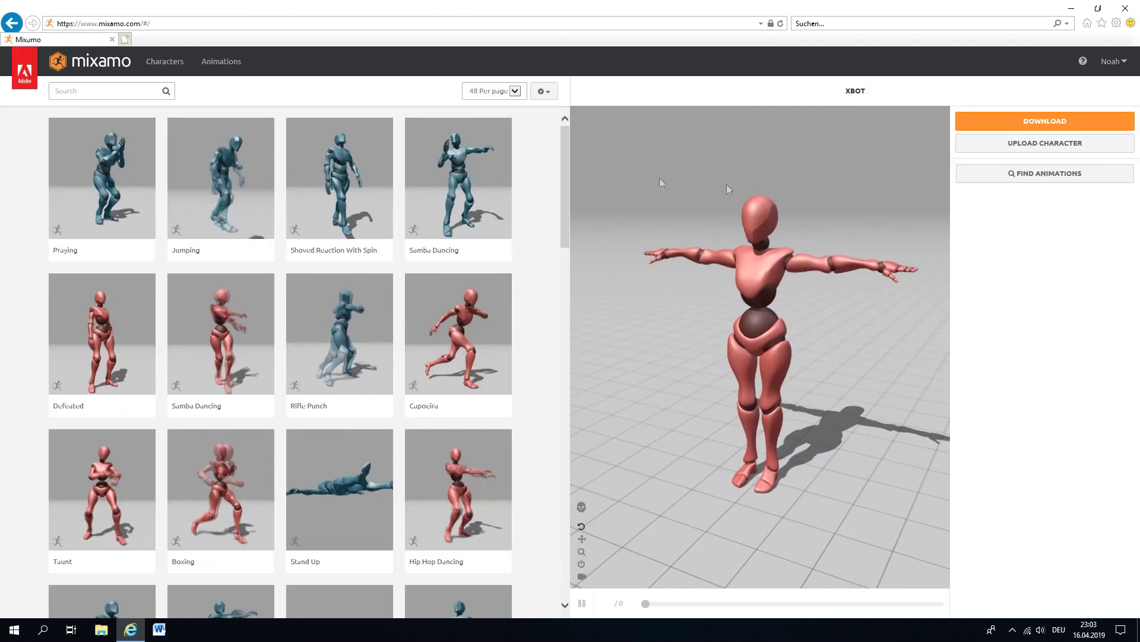
- Search the Mixamo library for 'idle' and apply the second Idle animation to XBOT
{"action": "left_click_drag", "start_coordinate": [766, 219], "coordinate": [774, 288]}
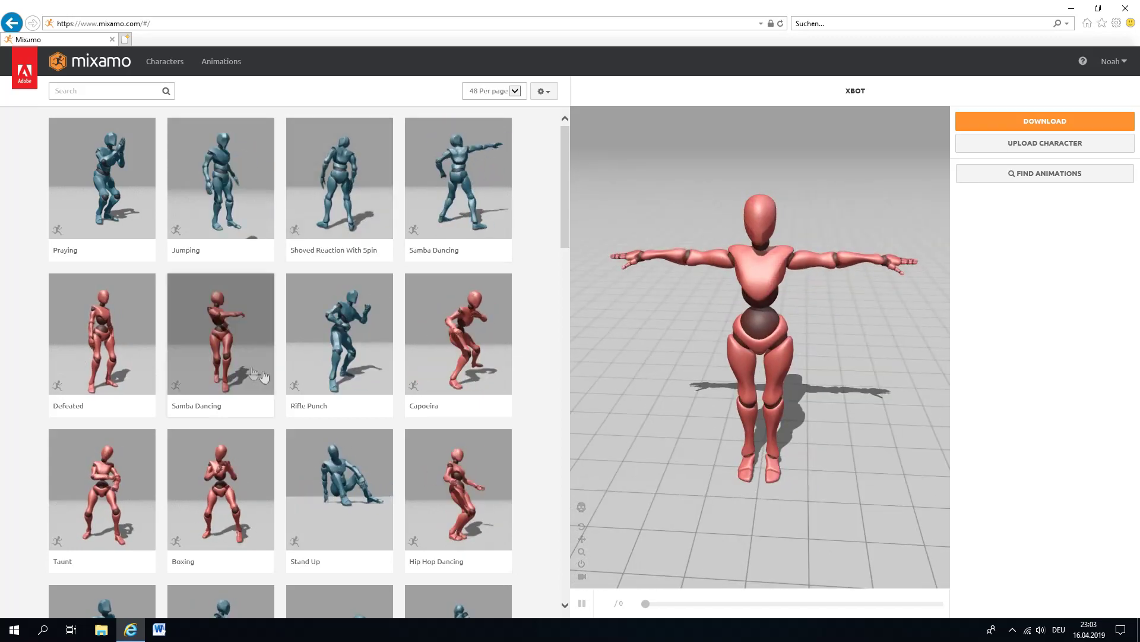
{"action": "scroll", "coordinate": [560, 238], "scroll_direction": "down", "scroll_amount": 4}
{"action": "scroll", "coordinate": [558, 226], "scroll_direction": "up", "scroll_amount": 3}
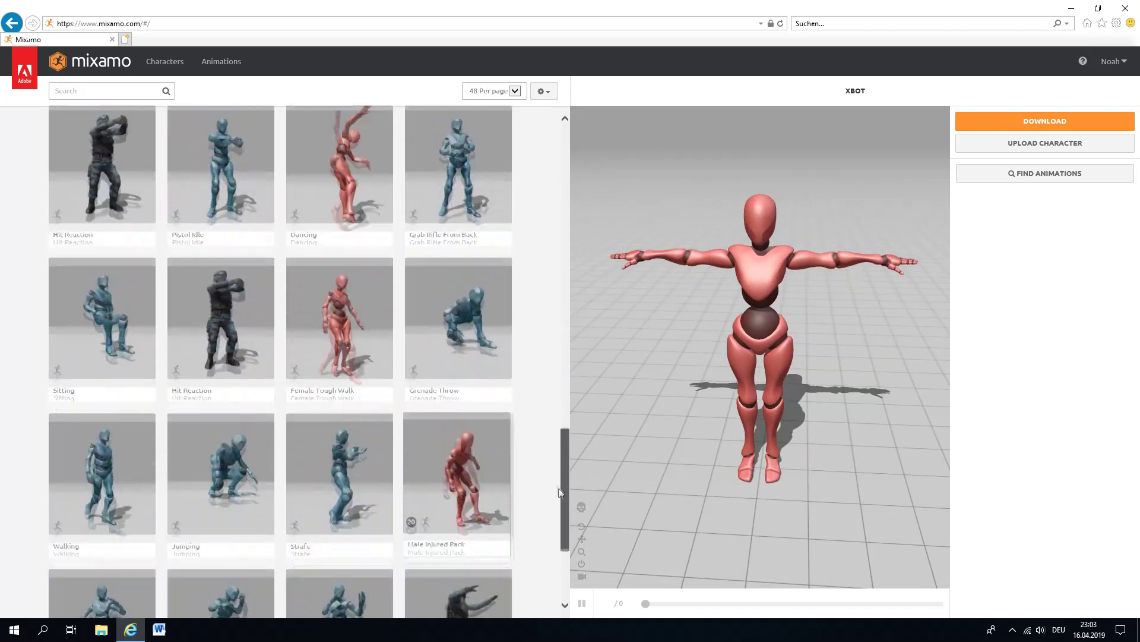
{"action": "left_click", "coordinate": [159, 93]}
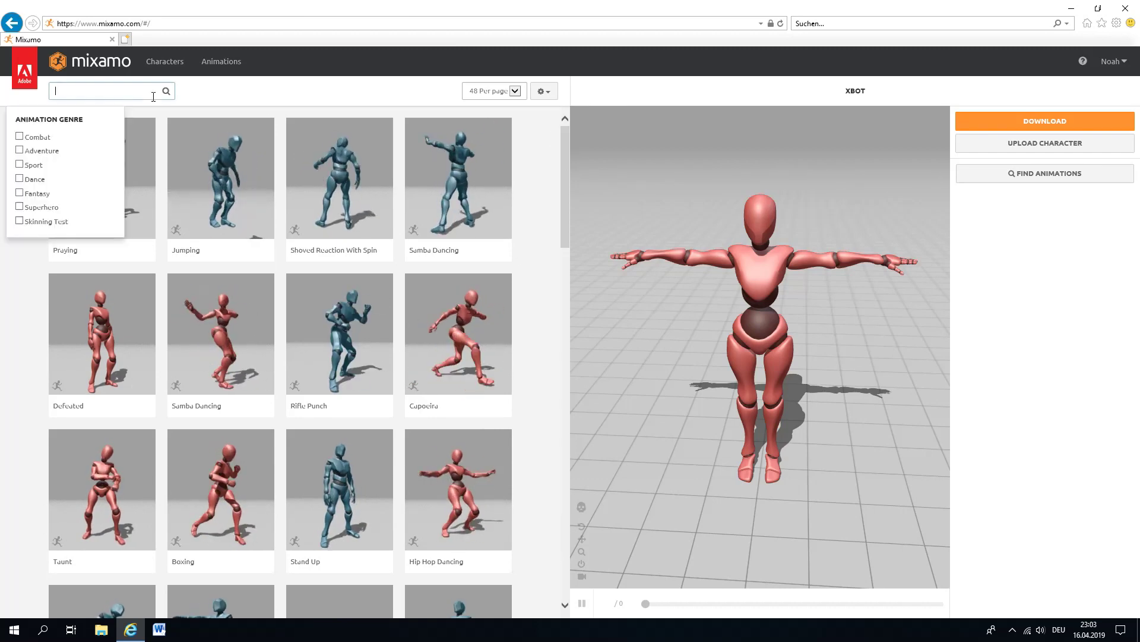
{"action": "type", "text": "idle"}
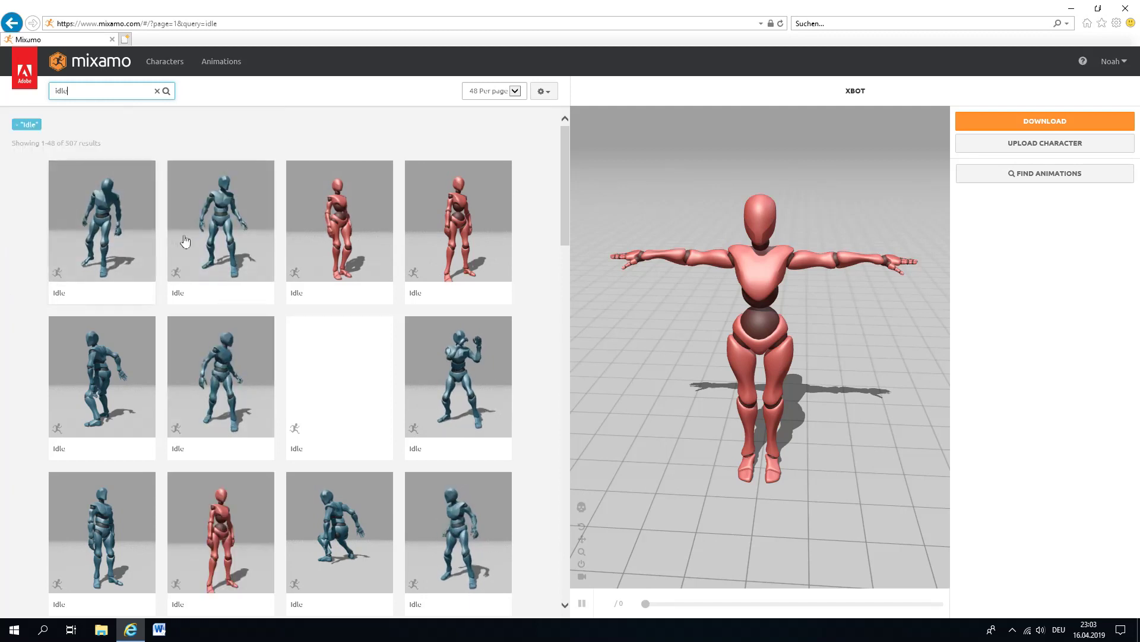
{"action": "left_click", "coordinate": [205, 235]}
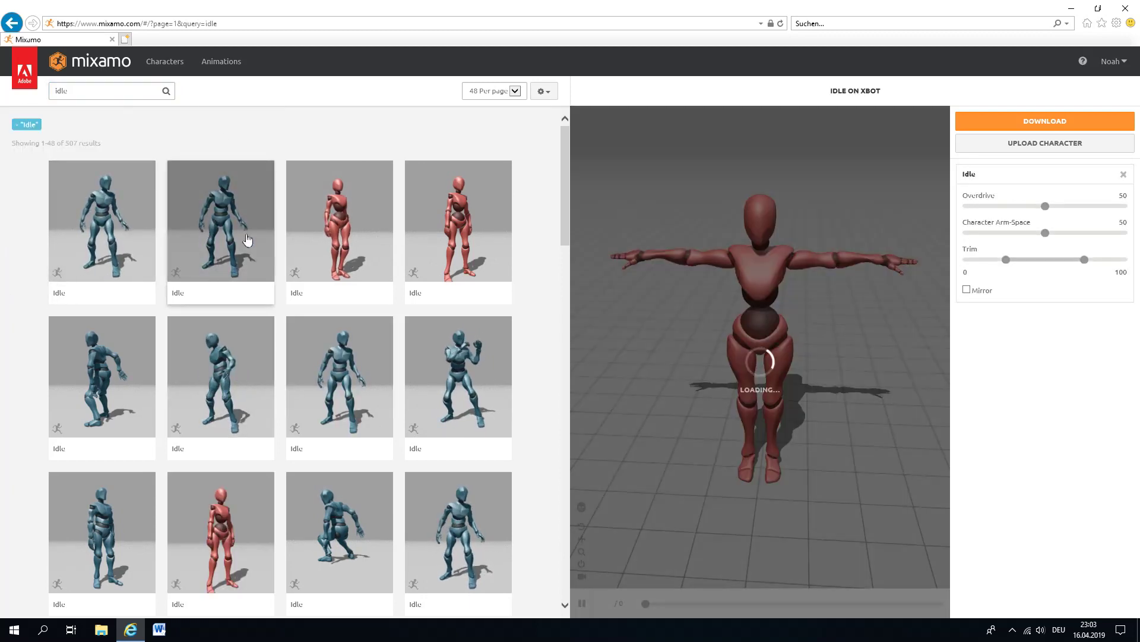
{"action": "left_click_drag", "start_coordinate": [667, 272], "coordinate": [739, 258]}
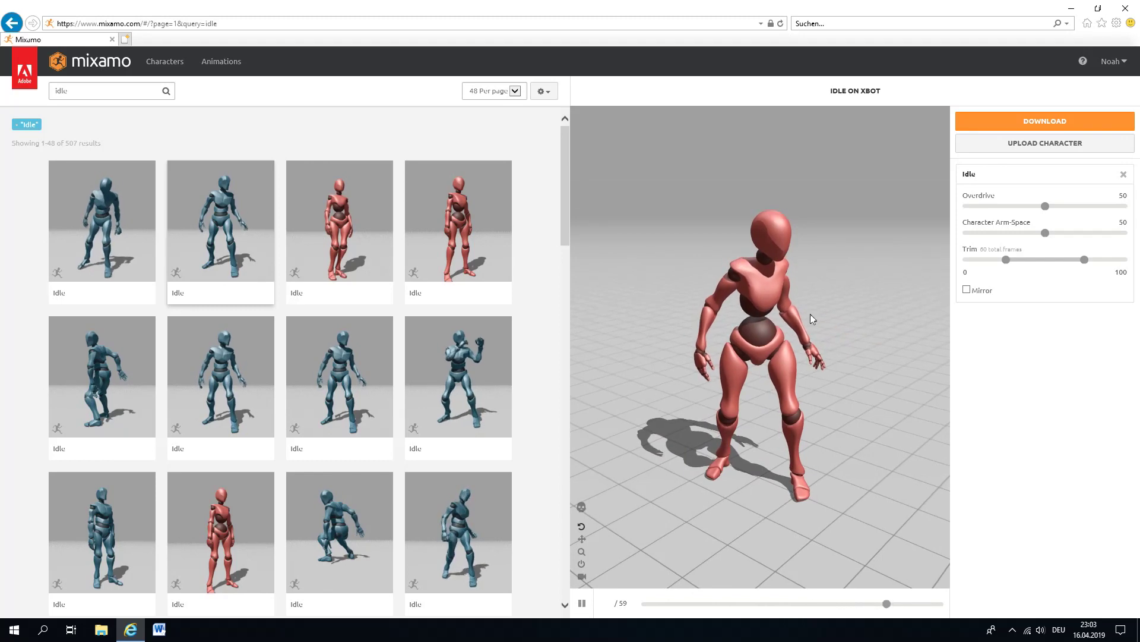
{"action": "scroll", "coordinate": [805, 312], "scroll_direction": "up", "scroll_amount": 3}
{"action": "scroll", "coordinate": [807, 313], "scroll_direction": "down", "scroll_amount": 2}
{"action": "scroll", "coordinate": [807, 309], "scroll_direction": "up", "scroll_amount": 3}
{"action": "scroll", "coordinate": [807, 309], "scroll_direction": "down", "scroll_amount": 4}
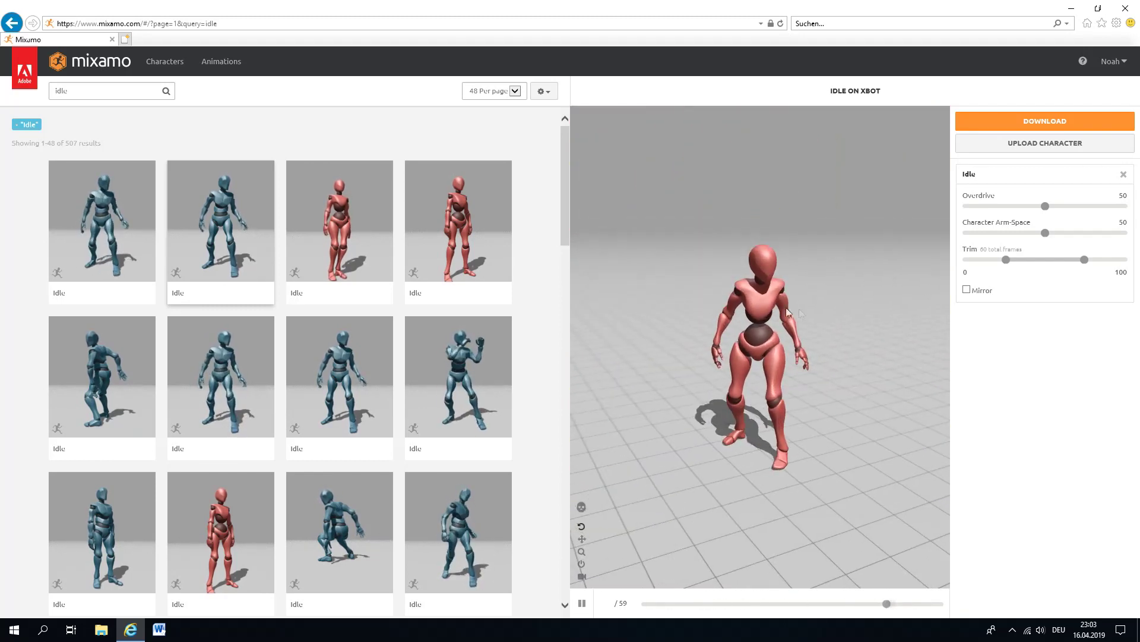
- Download the Idle animation as Idle.fbx in FBX format with skin
{"action": "left_click", "coordinate": [1013, 126]}
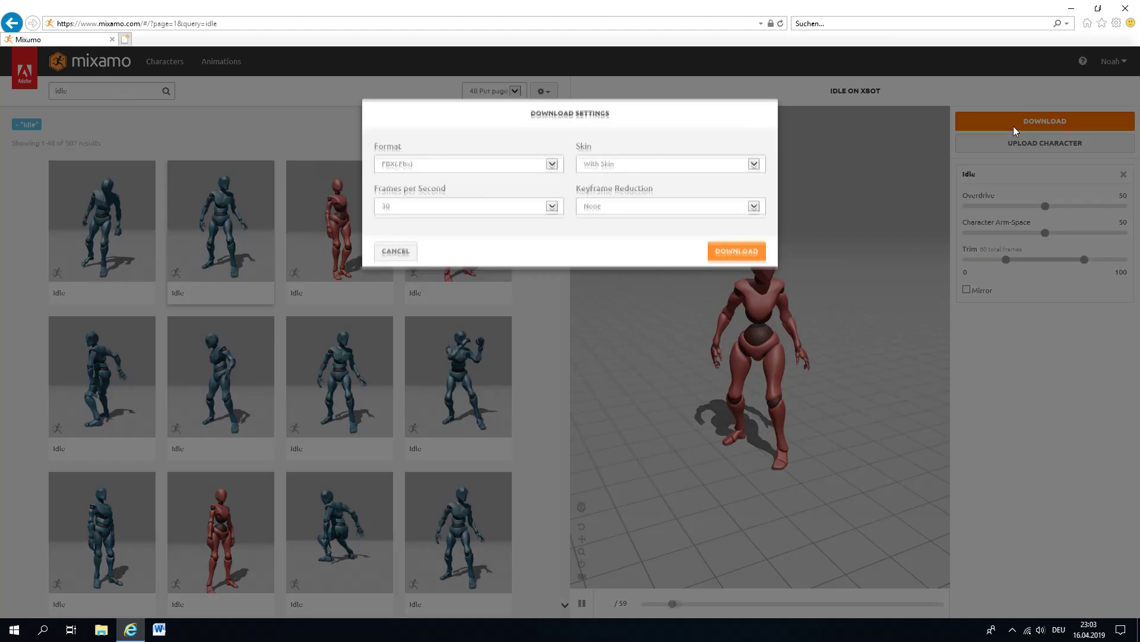
{"action": "left_click", "coordinate": [552, 172]}
{"action": "left_click", "coordinate": [433, 168]}
{"action": "left_click", "coordinate": [599, 172]}
{"action": "left_click", "coordinate": [599, 172]}
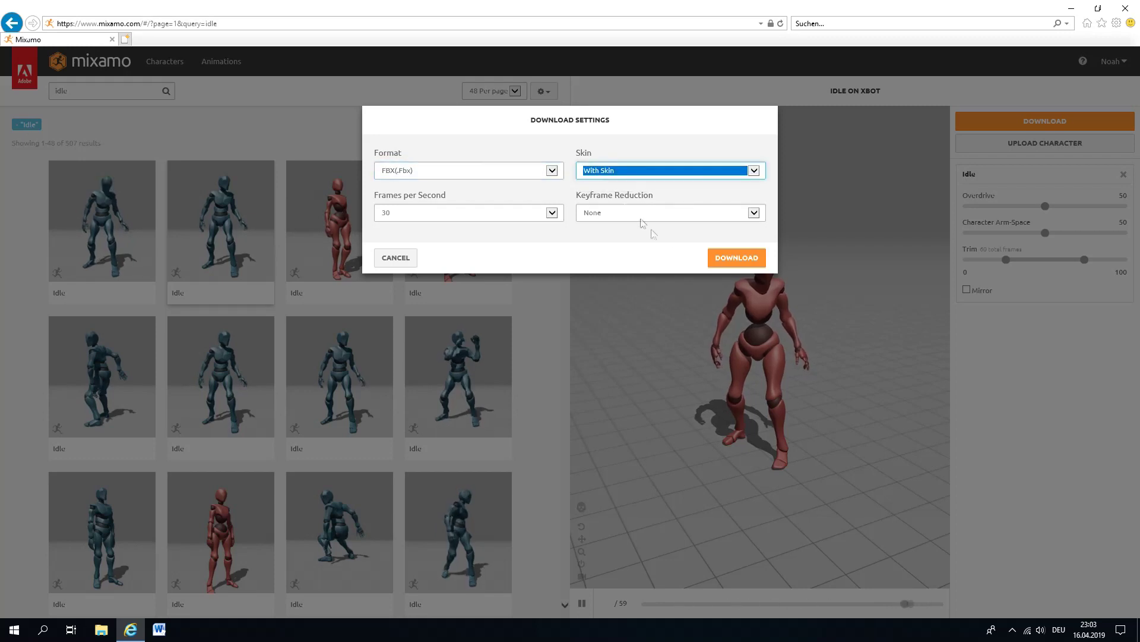
{"action": "left_click", "coordinate": [732, 262]}
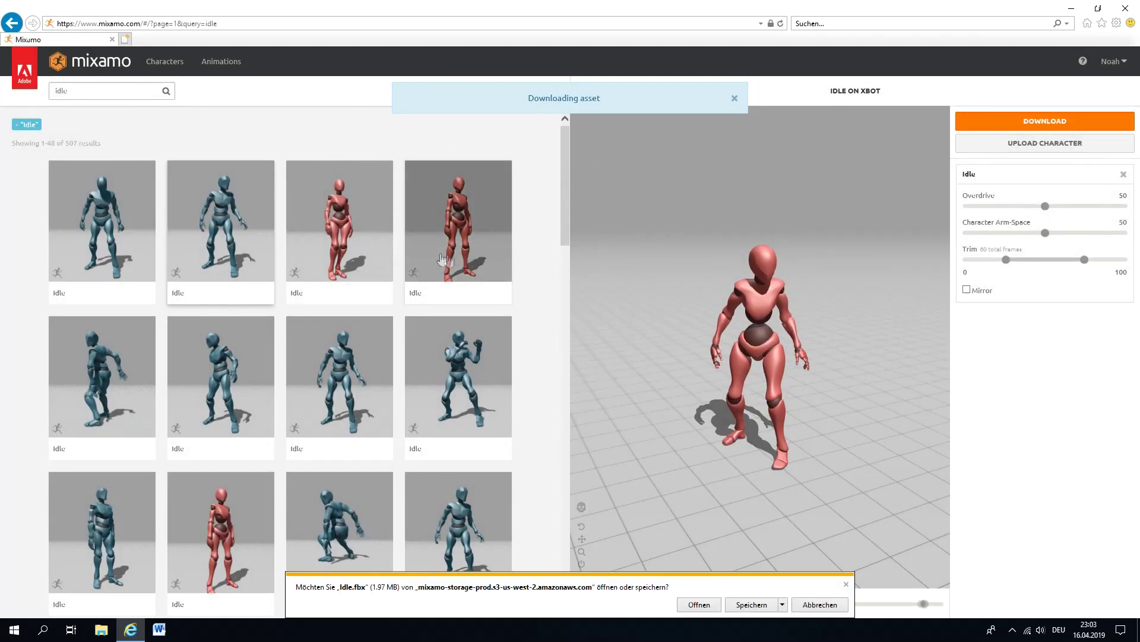
{"action": "left_click", "coordinate": [746, 603]}
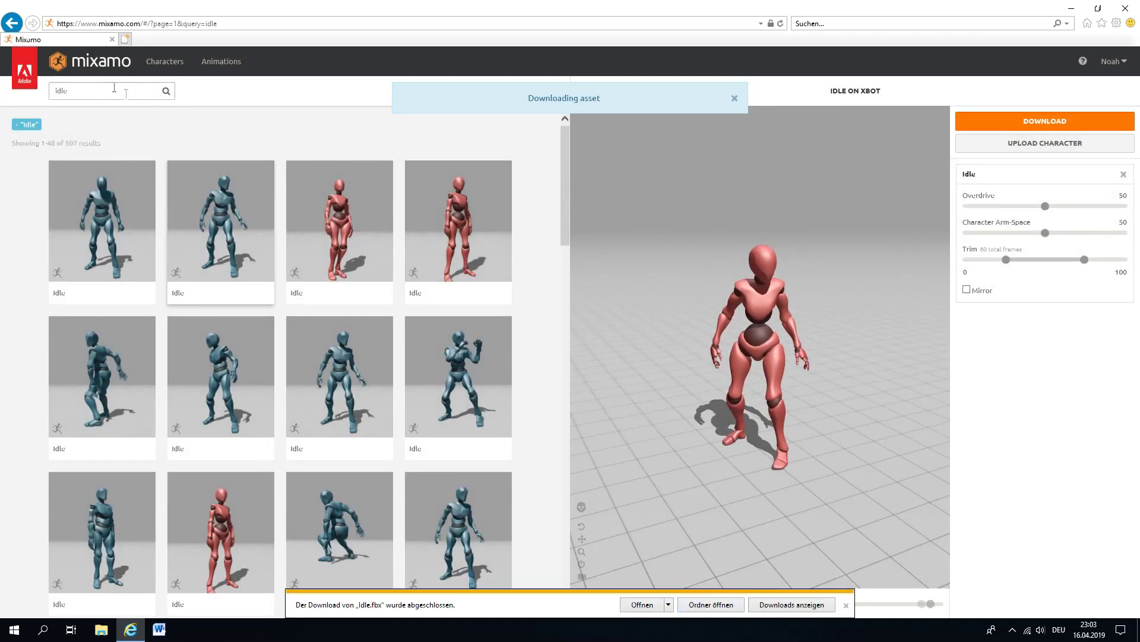
{"action": "left_click", "coordinate": [51, 94]}
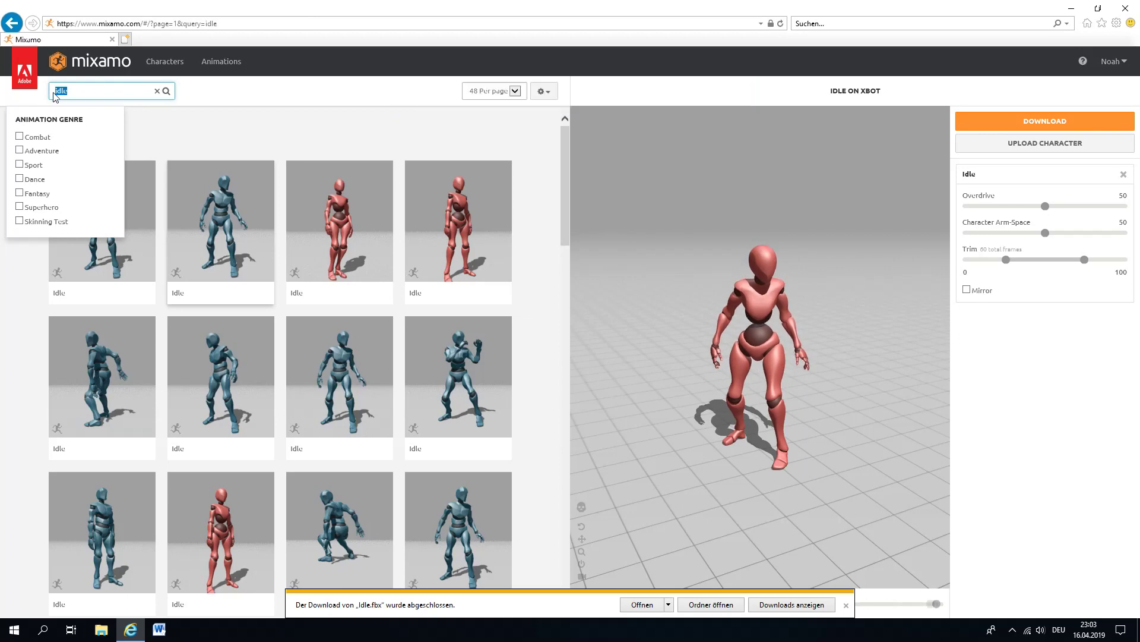
- Search for running animations and apply the first Running animation to XBOT with In Place on
{"action": "type", "text": "Tu"}
{"action": "key", "text": "Return"}
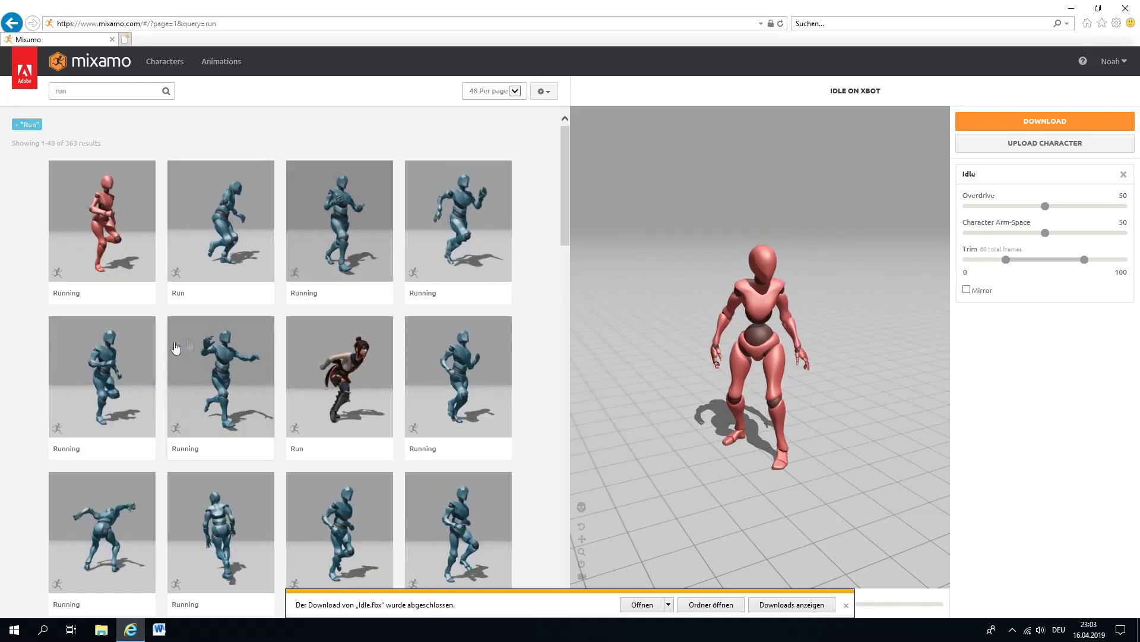
{"action": "left_click", "coordinate": [137, 373]}
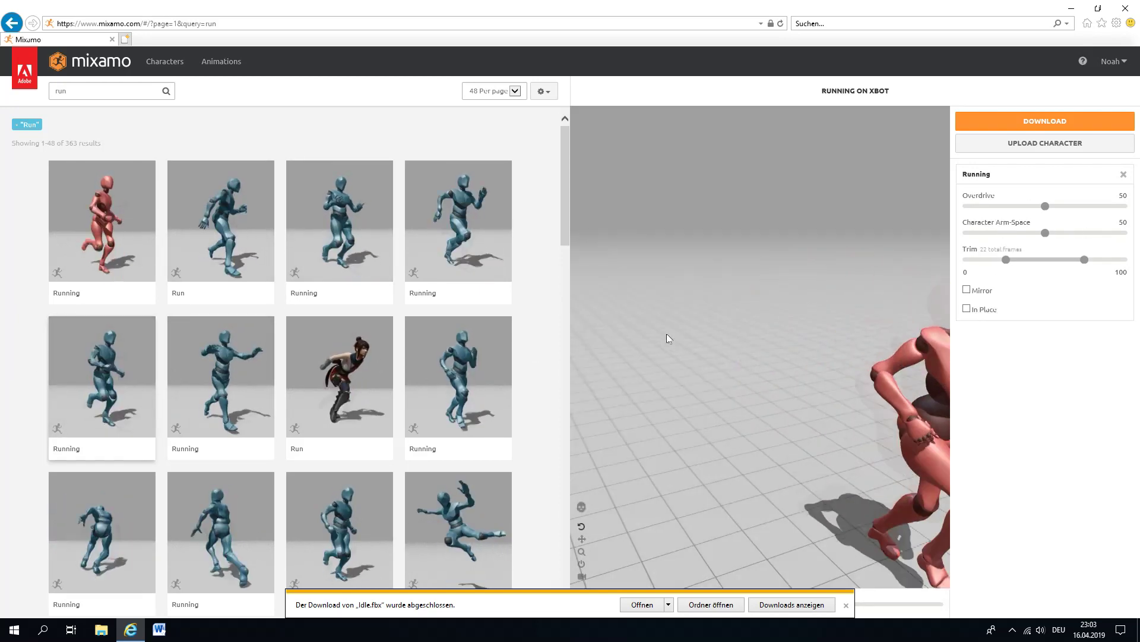
{"action": "left_click", "coordinate": [968, 309]}
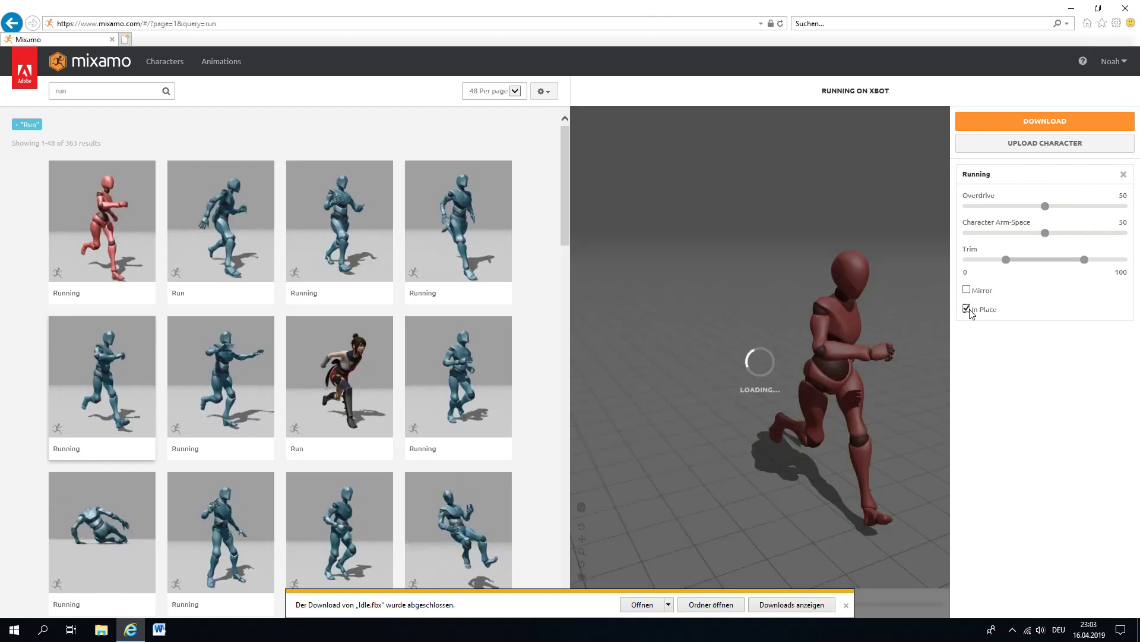
{"action": "left_click_drag", "start_coordinate": [876, 317], "coordinate": [660, 326]}
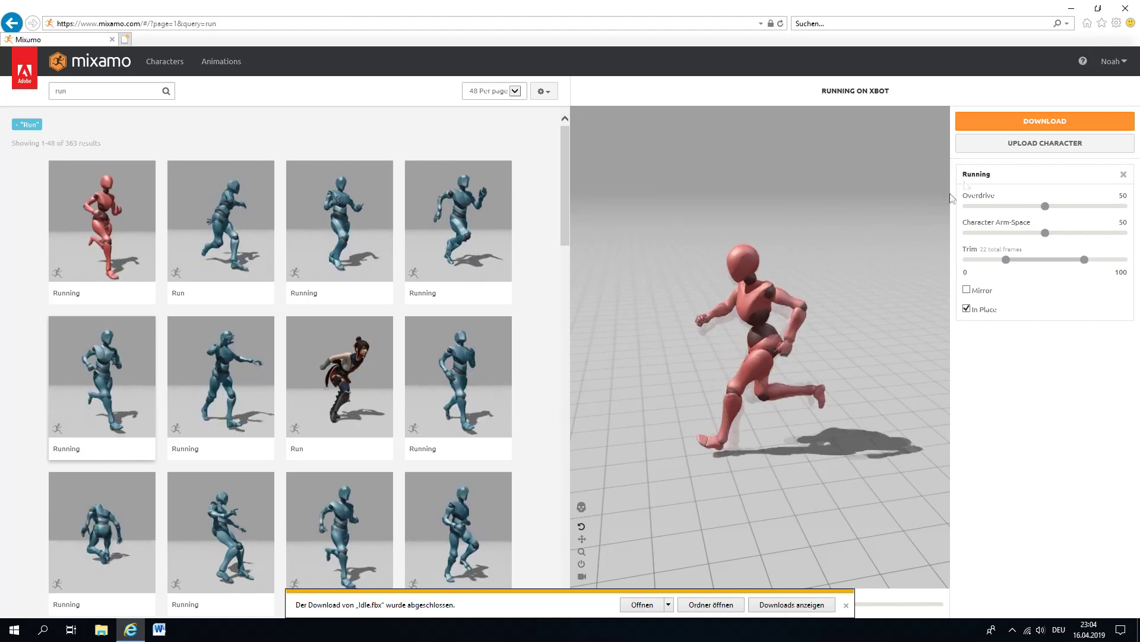
- Download it as Running.fbx in FBX format with skin
{"action": "left_click", "coordinate": [1015, 120]}
{"action": "left_click", "coordinate": [553, 171]}
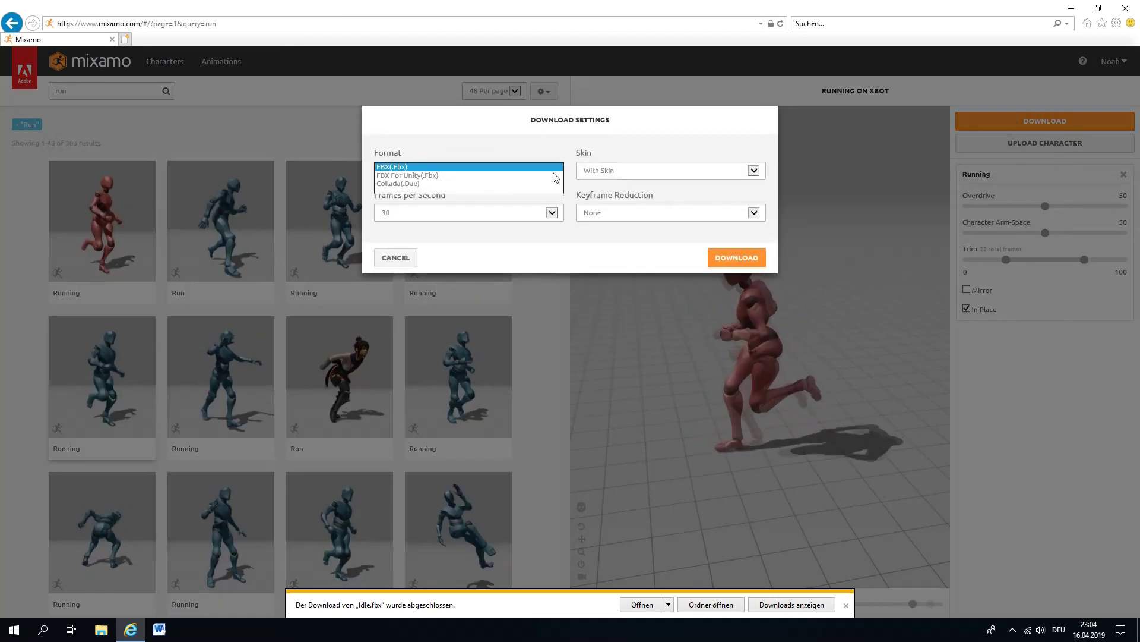
{"action": "left_click", "coordinate": [628, 171]}
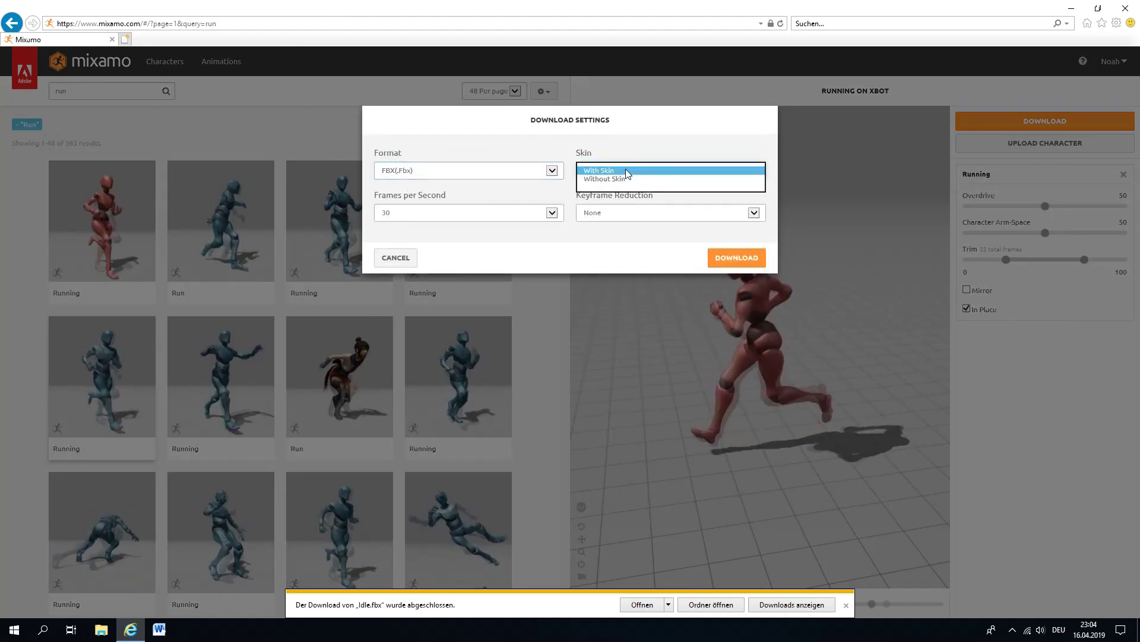
{"action": "left_click", "coordinate": [625, 168]}
{"action": "left_click", "coordinate": [734, 260]}
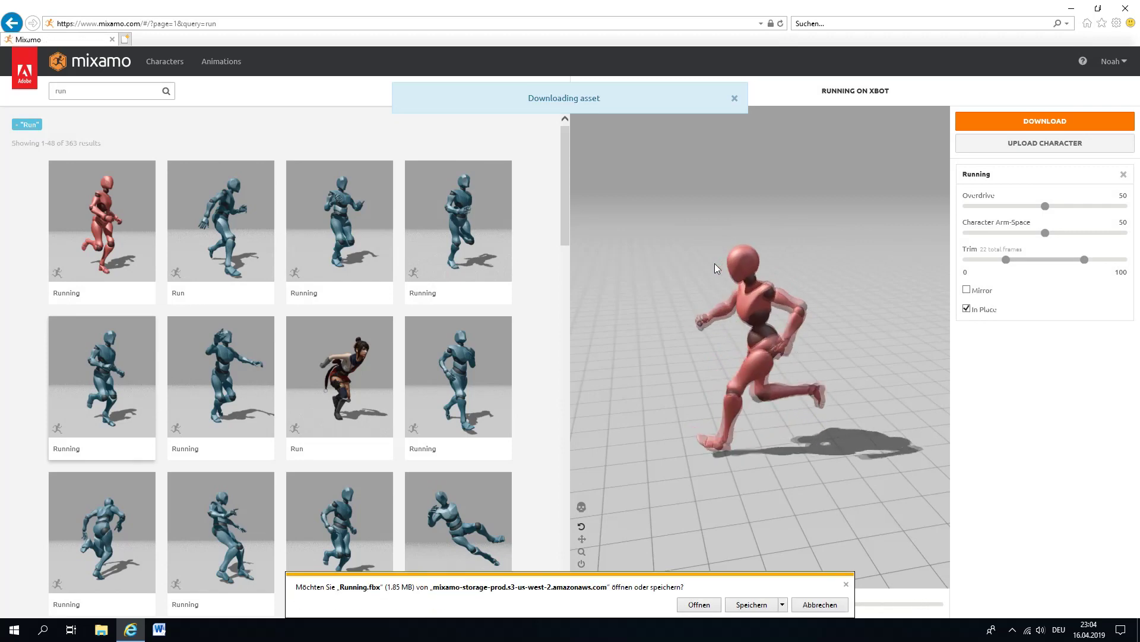
{"action": "left_click", "coordinate": [745, 604]}
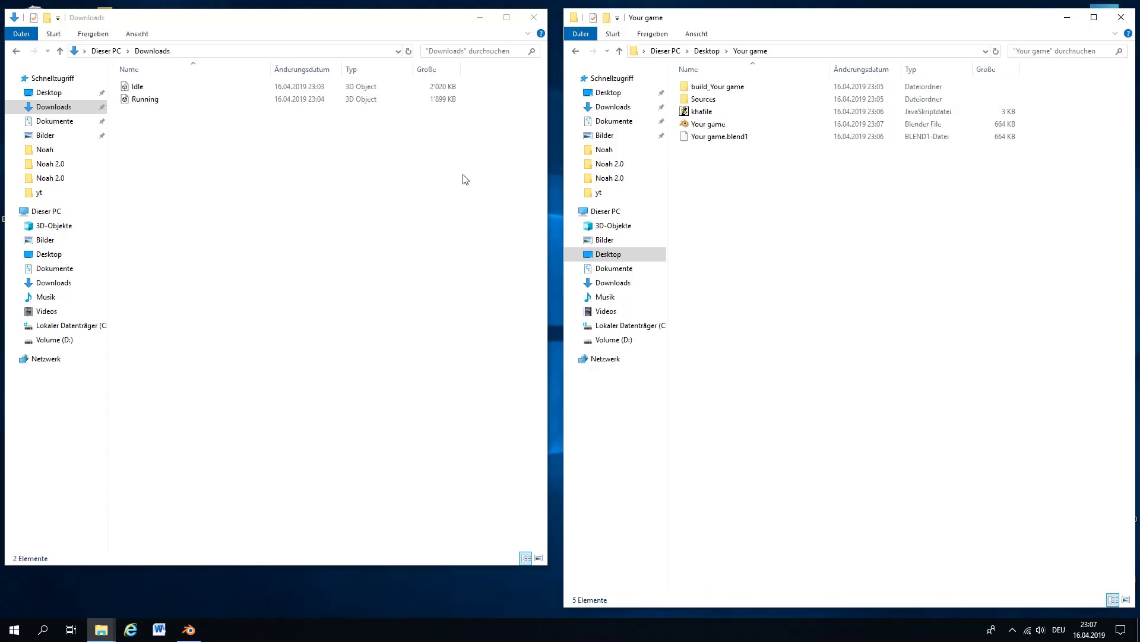
- Create an Animations folder in Your game and move the Idle and Running files into it
{"action": "right_click", "coordinate": [778, 232]}
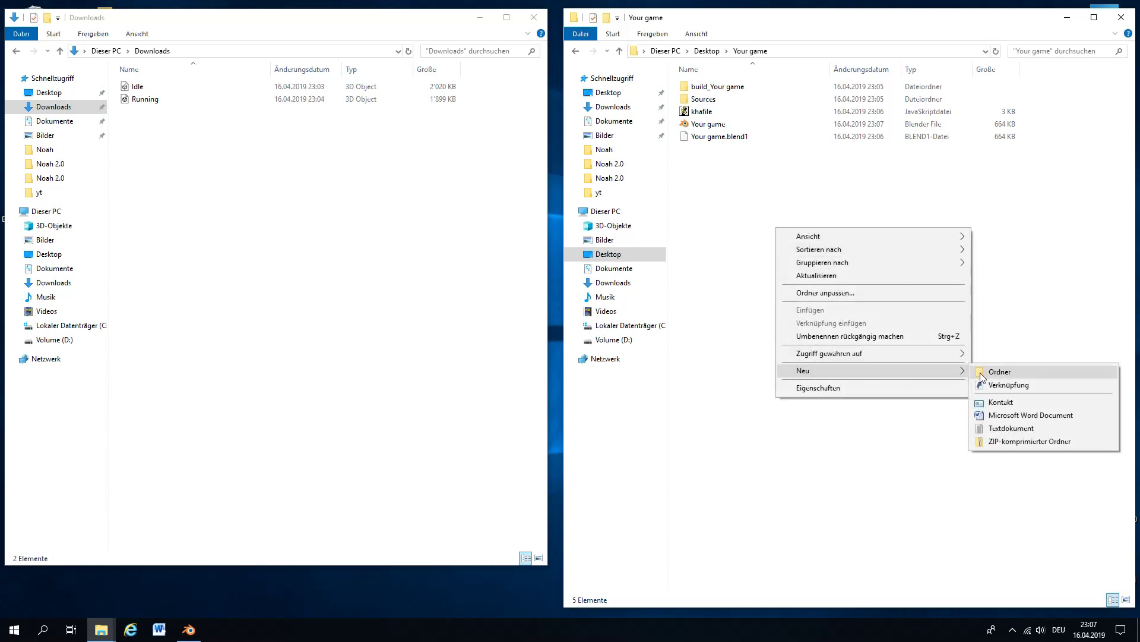
{"action": "left_click", "coordinate": [982, 373]}
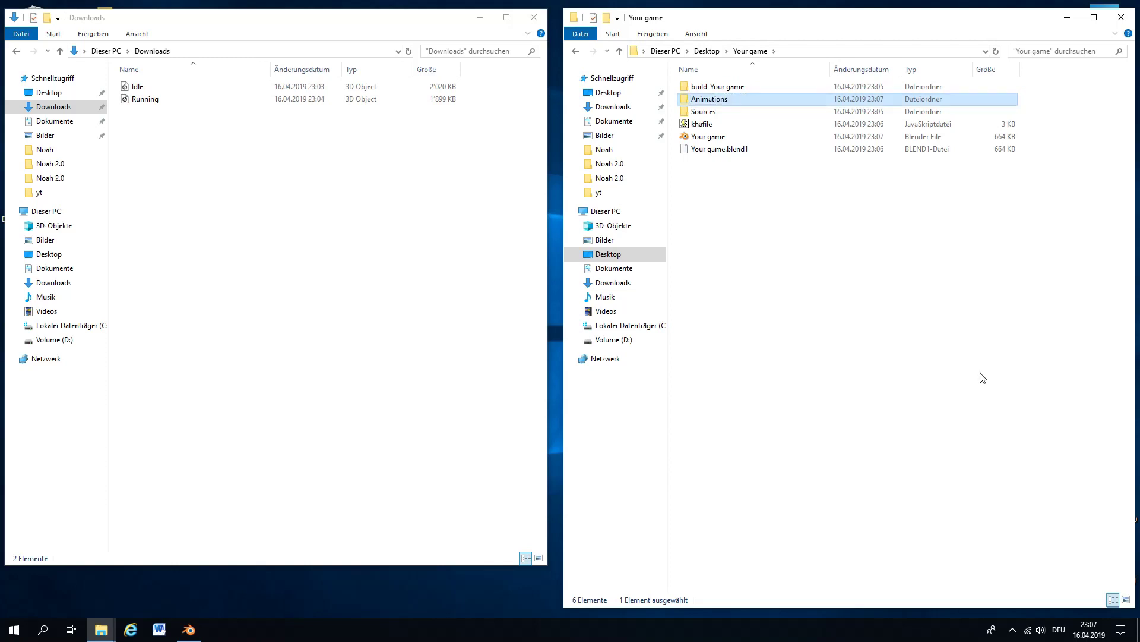
{"action": "left_click", "coordinate": [149, 52]}
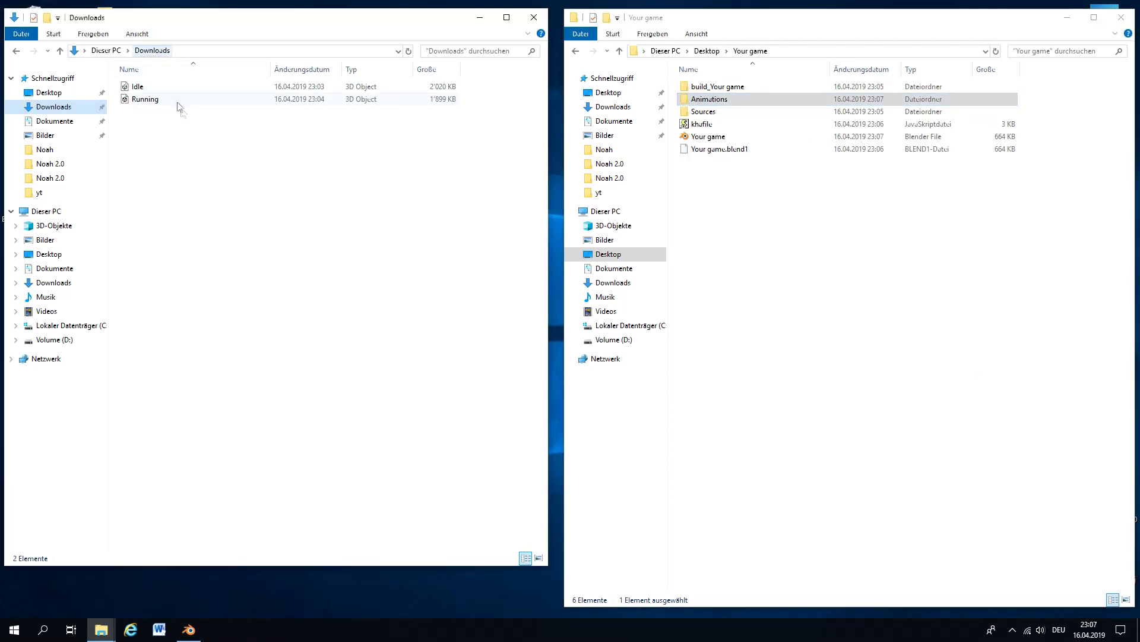
{"action": "left_click", "coordinate": [147, 100]}
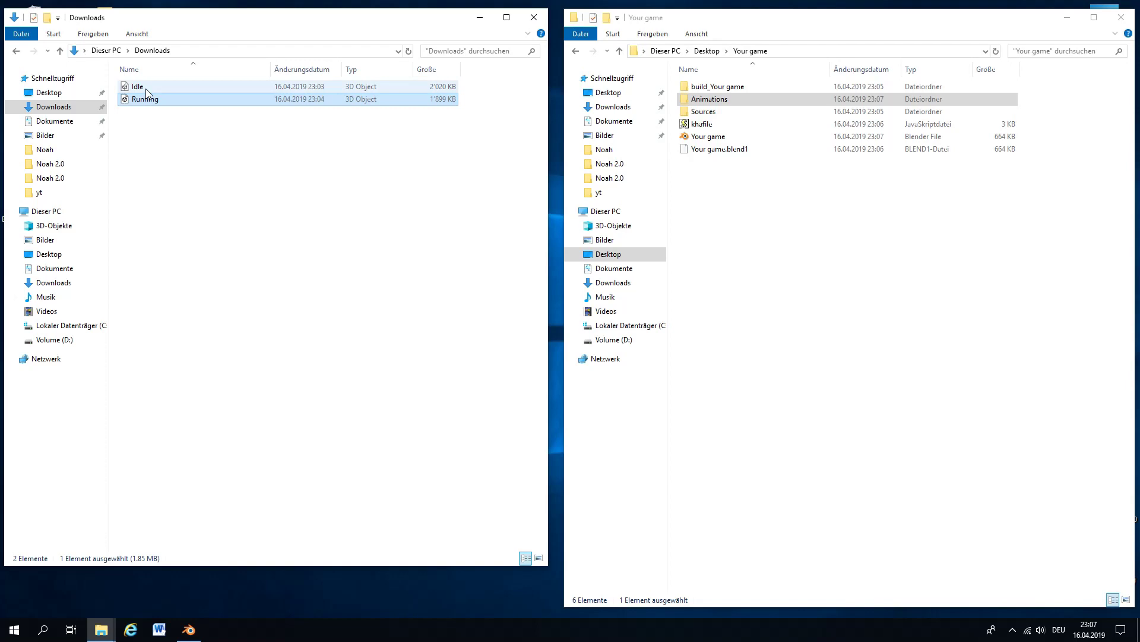
{"action": "left_click", "coordinate": [145, 88], "text": "ctrl"}
{"action": "left_click_drag", "start_coordinate": [145, 88], "coordinate": [719, 102]}
{"action": "double_click", "coordinate": [719, 102]}
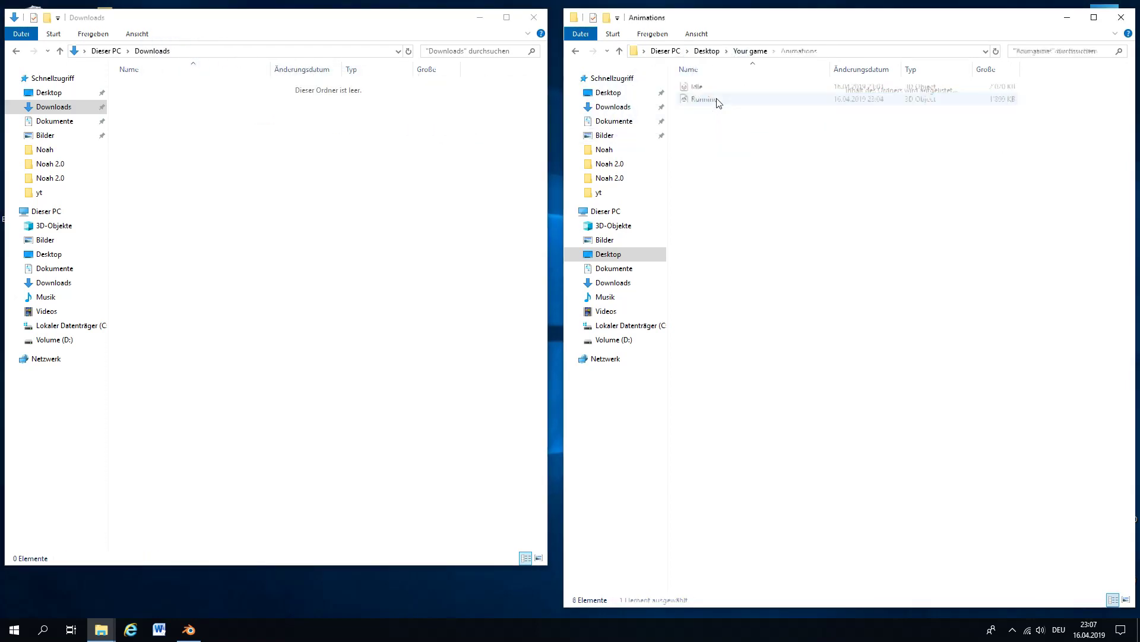
{"action": "left_click_drag", "start_coordinate": [775, 153], "coordinate": [714, 116]}
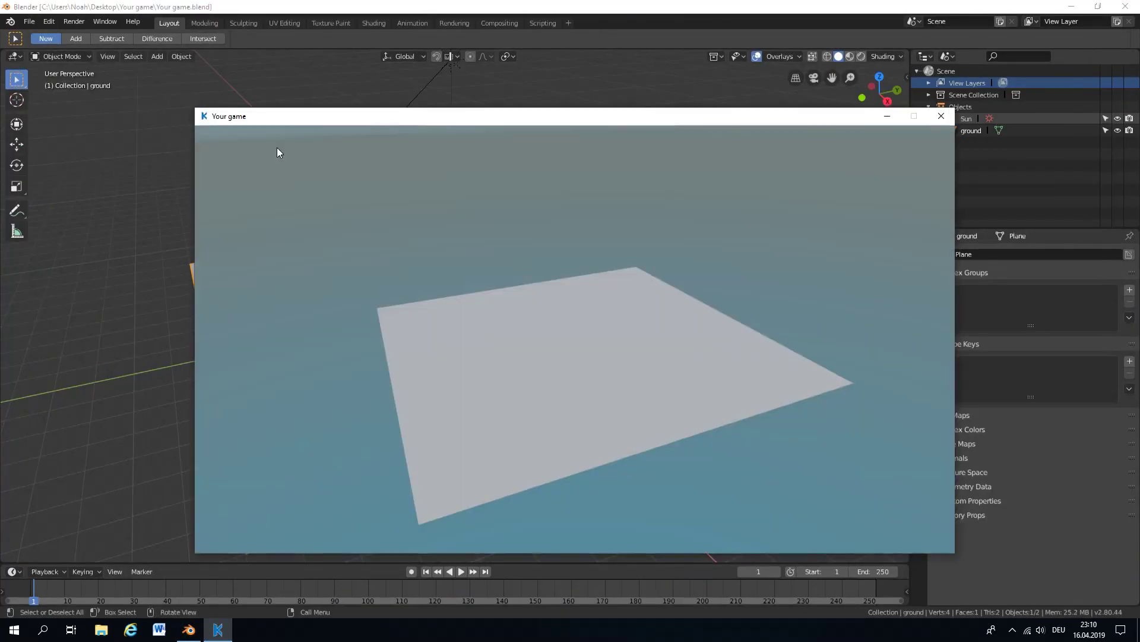
- Close the running game and import Animations/Idle.fbx as FBX with Manual Orientation enabled
{"action": "left_click_drag", "start_coordinate": [473, 234], "coordinate": [498, 248]}
{"action": "key", "text": "Escape"}
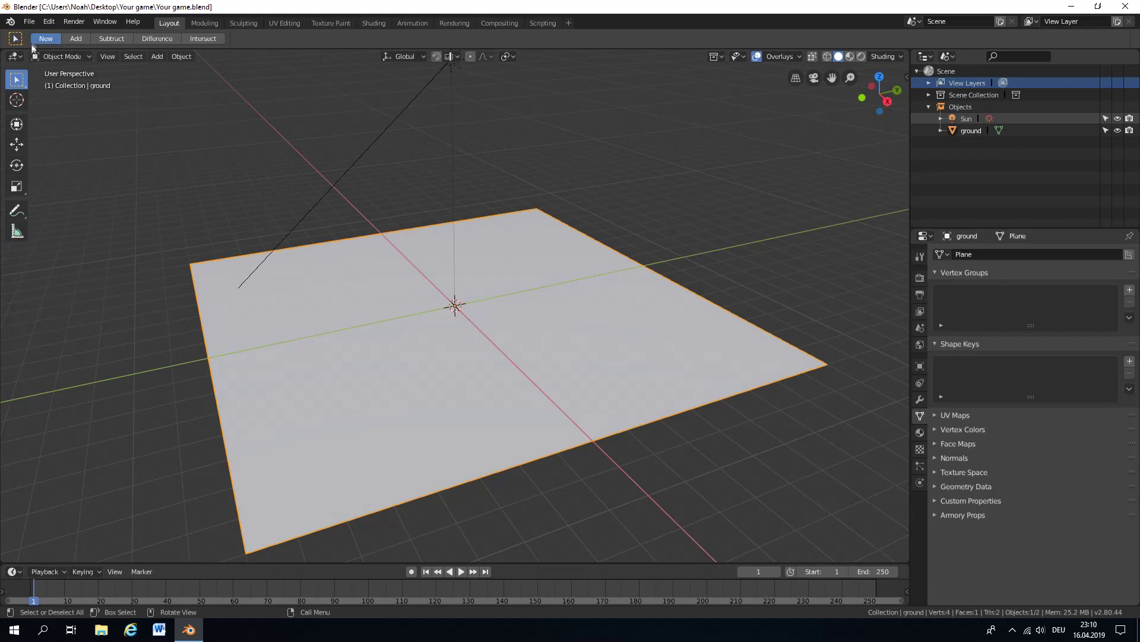
{"action": "left_click", "coordinate": [36, 22]}
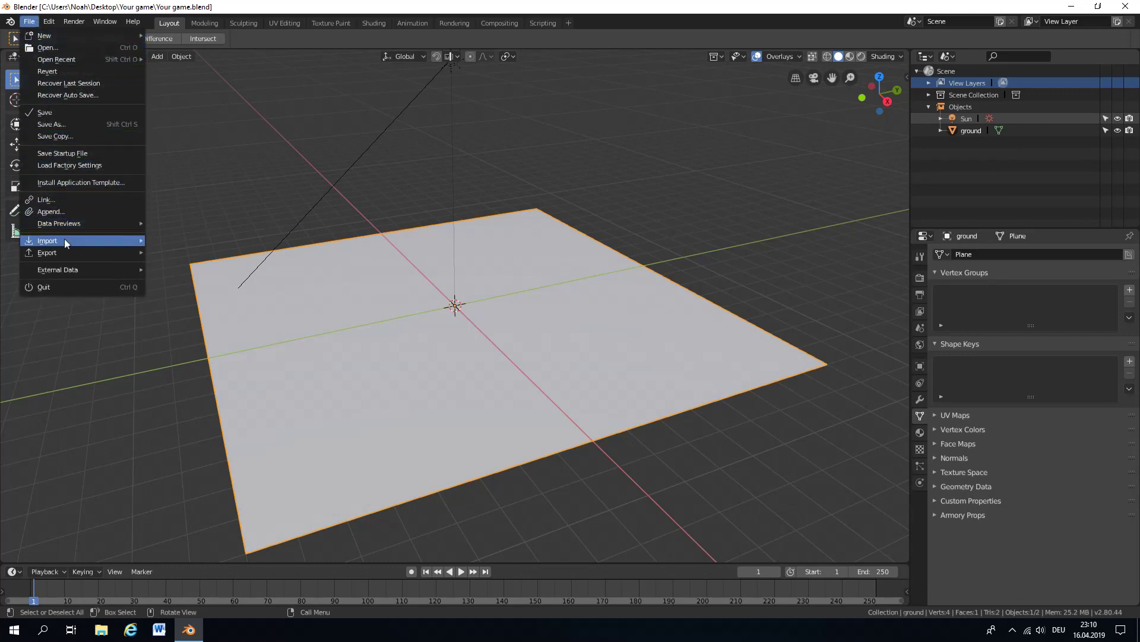
{"action": "mouse_move", "coordinate": [65, 244]}
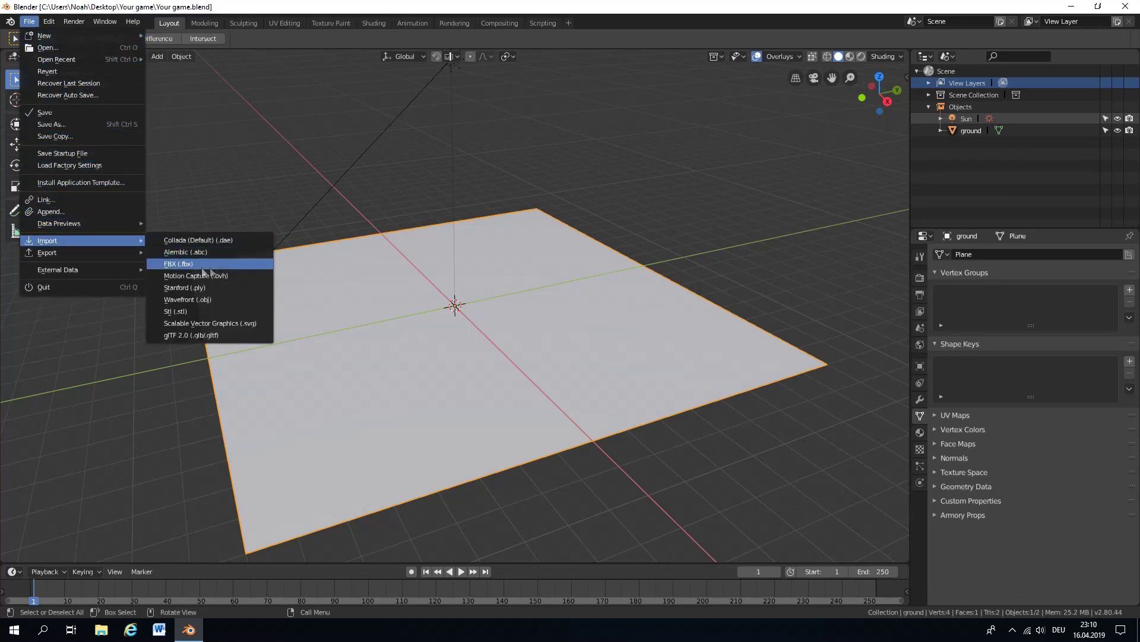
{"action": "left_click", "coordinate": [258, 269]}
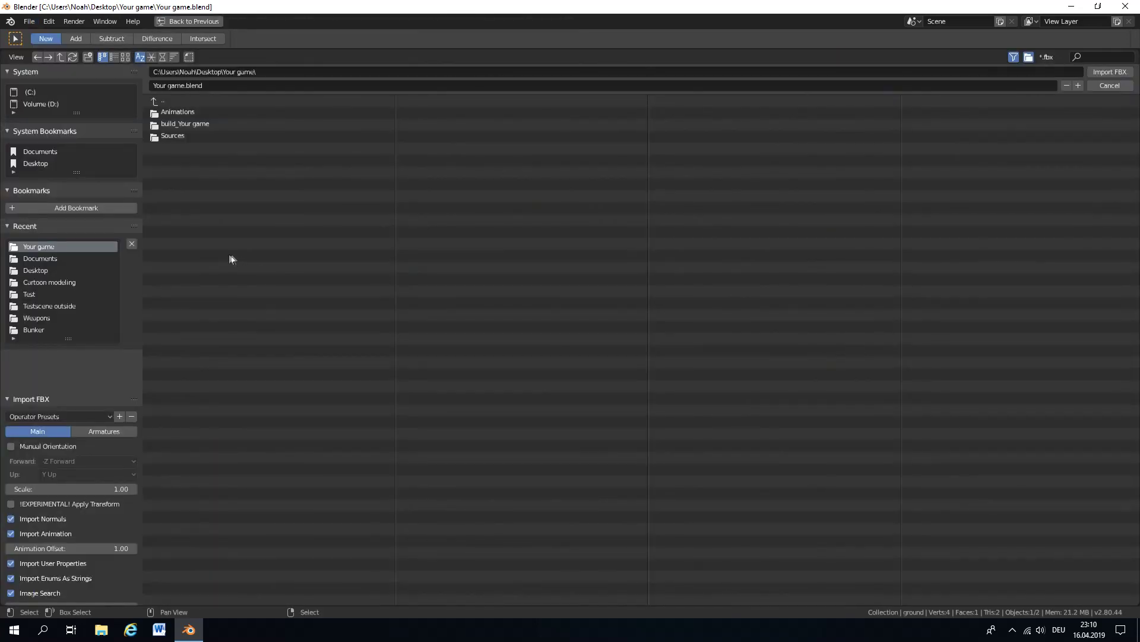
{"action": "double_click", "coordinate": [179, 113]}
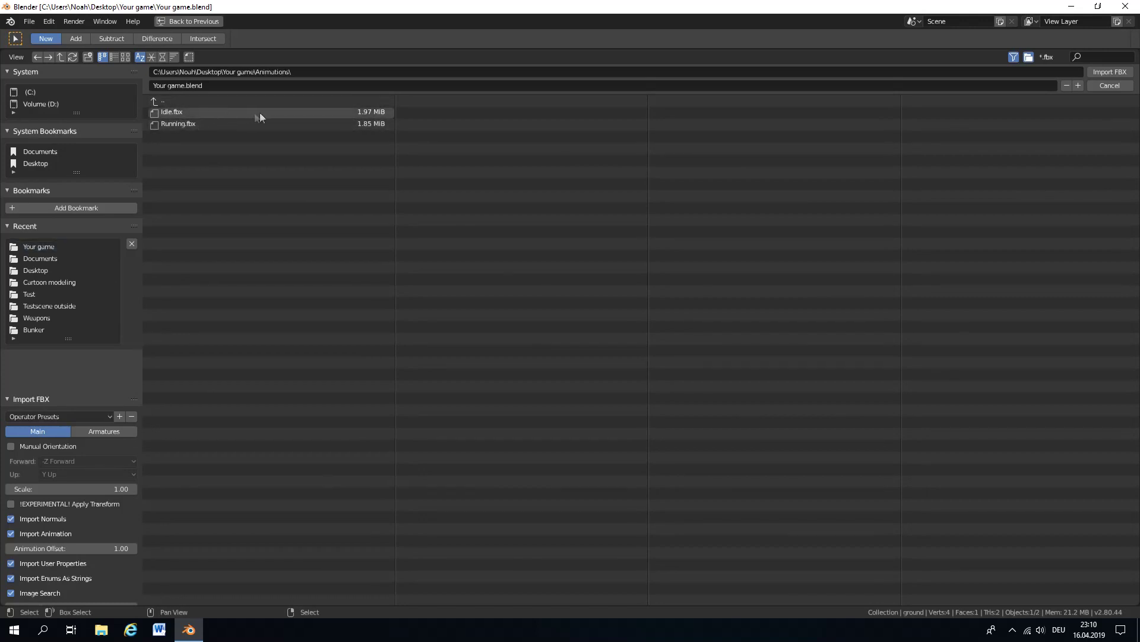
{"action": "left_click", "coordinate": [323, 112]}
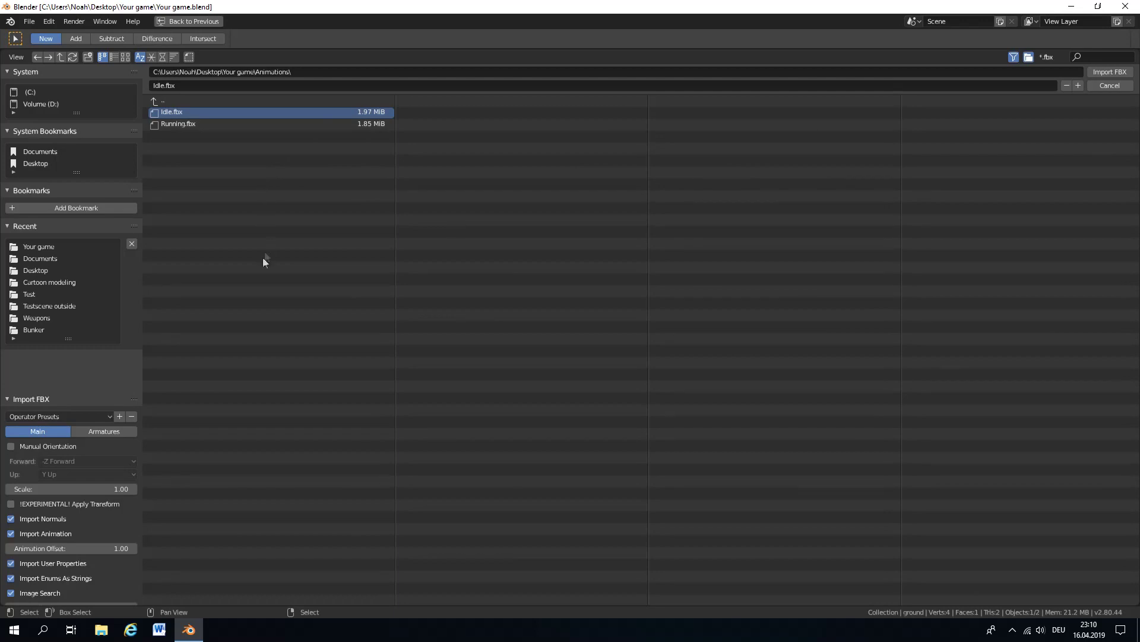
{"action": "left_click", "coordinate": [46, 445]}
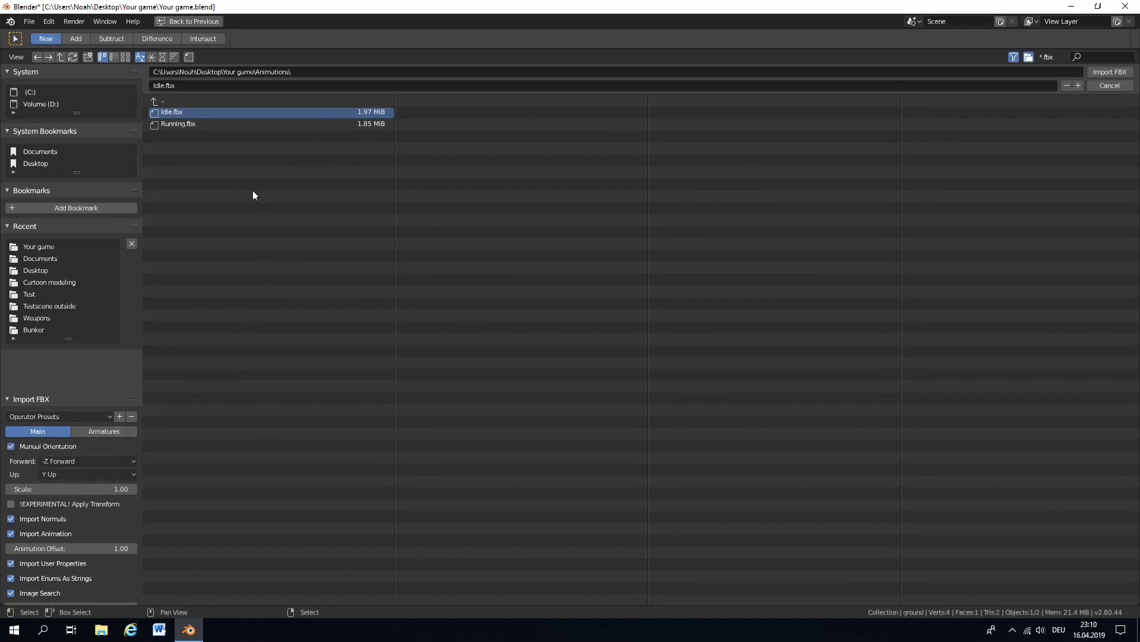
{"action": "left_click", "coordinate": [1124, 75]}
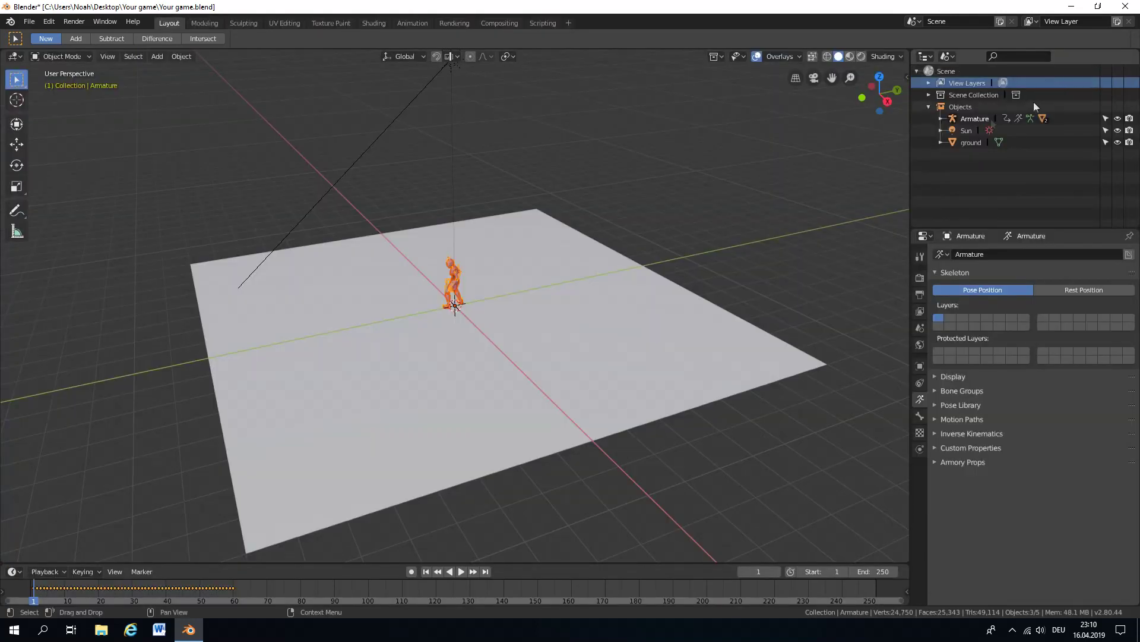
- Scale the imported armature up by about 1.57
{"action": "middle_click_drag", "start_coordinate": [522, 266], "coordinate": [550, 267]}
{"action": "scroll", "coordinate": [548, 267], "scroll_direction": "down", "scroll_amount": 1}
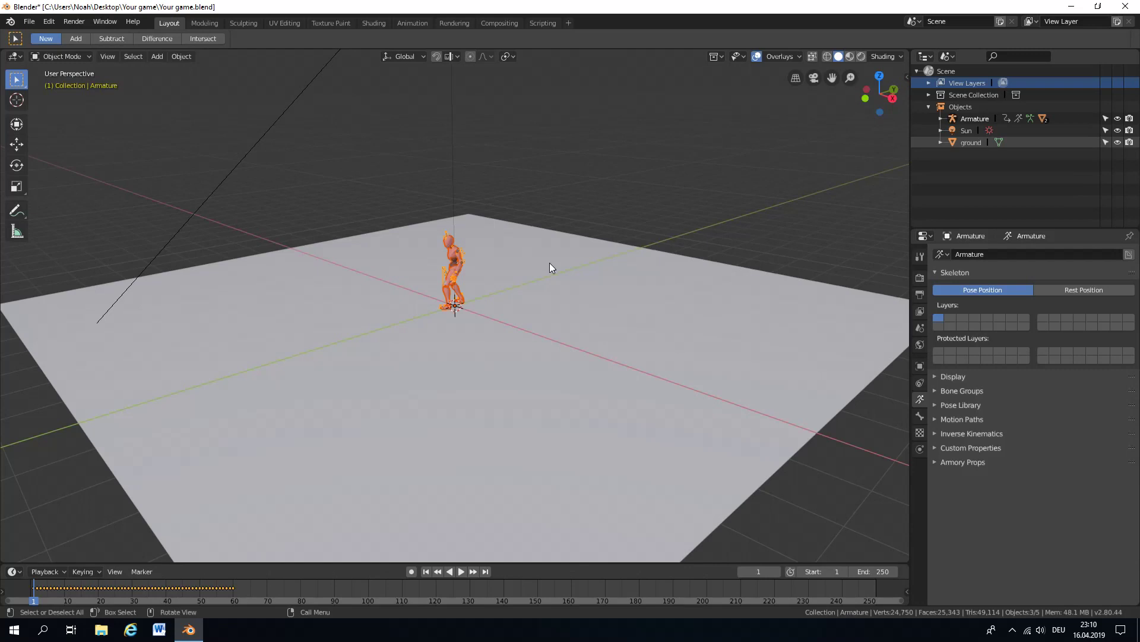
{"action": "key", "text": "s"}
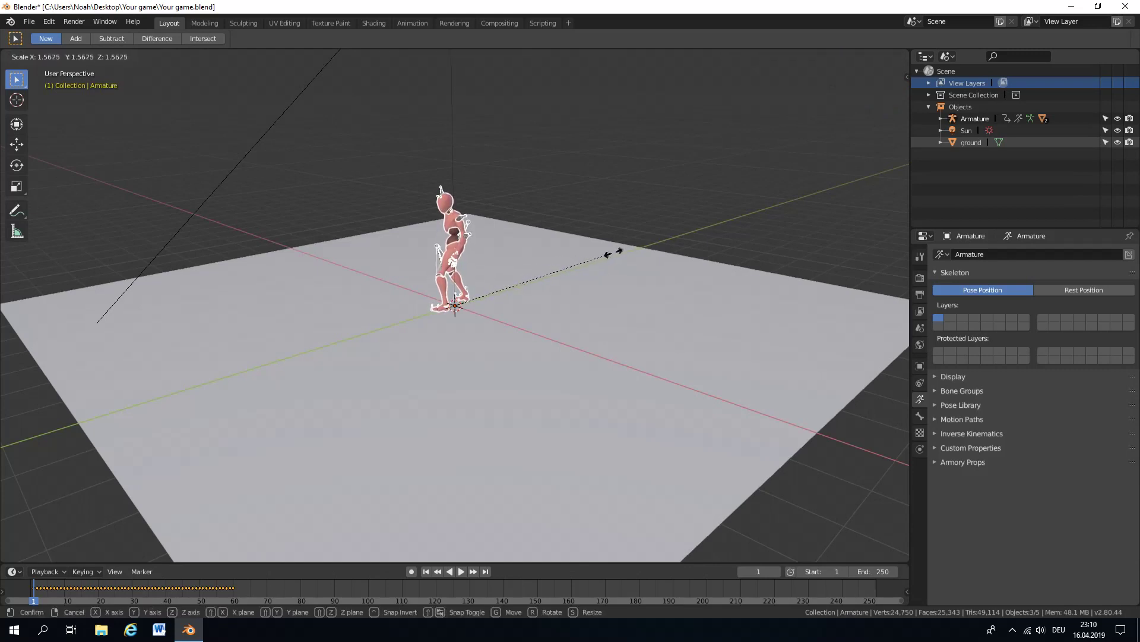
{"action": "left_click", "coordinate": [620, 250]}
{"action": "middle_click_drag", "start_coordinate": [621, 249], "coordinate": [516, 256]}
{"action": "scroll", "coordinate": [551, 256], "scroll_direction": "up", "scroll_amount": 3}
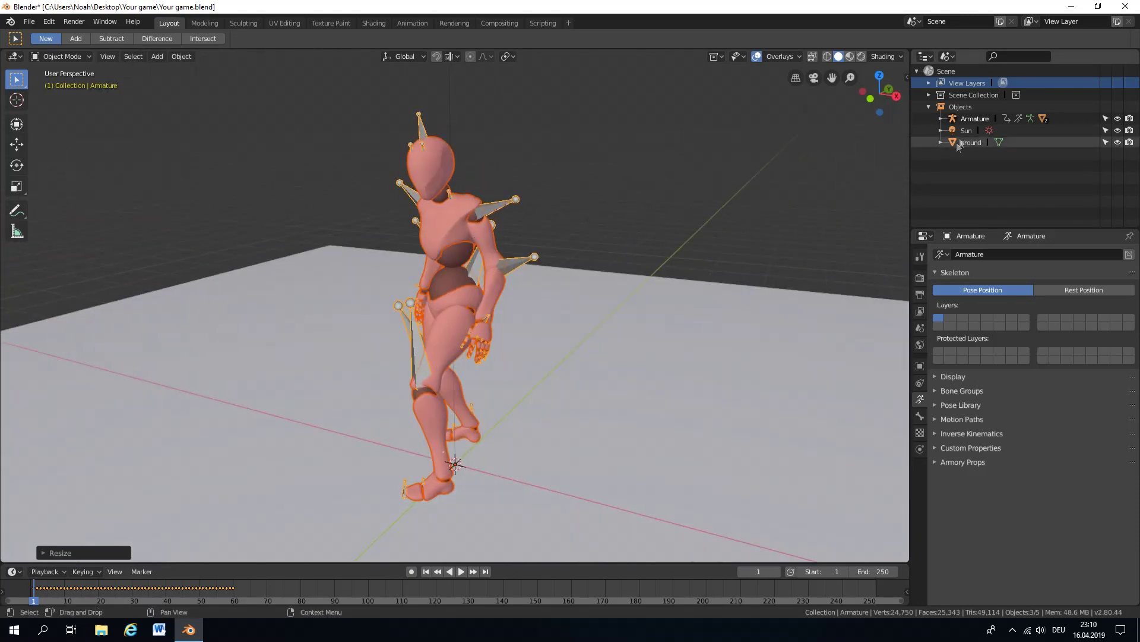
- Expand Armature in the Outliner and select the Beta_Surface mesh
{"action": "left_click", "coordinate": [942, 119]}
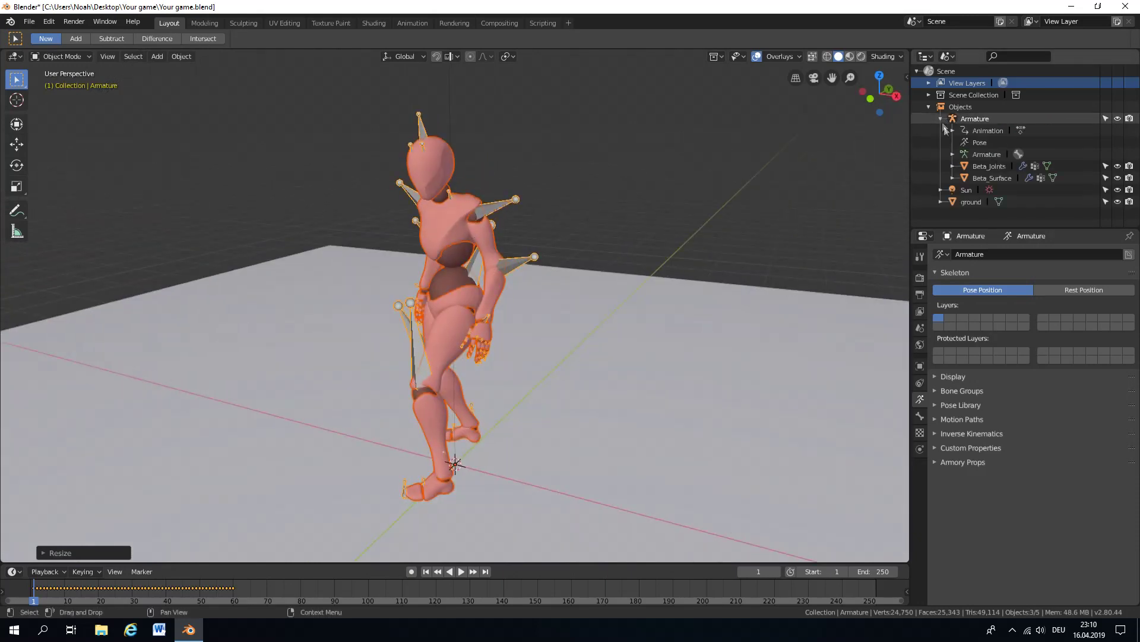
{"action": "left_click", "coordinate": [987, 166]}
{"action": "left_click", "coordinate": [987, 177]}
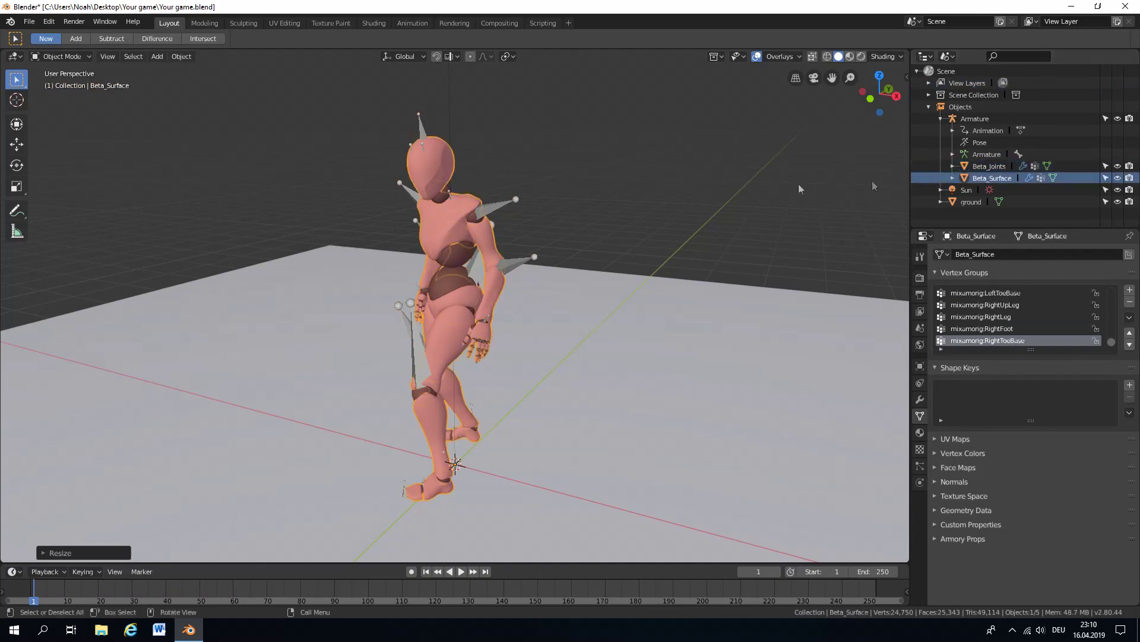
- Join Beta_Surface and Beta_Joints into a single mesh with Ctrl+J
{"action": "left_click", "coordinate": [988, 167], "text": "ctrl"}
{"action": "key", "text": "g"}
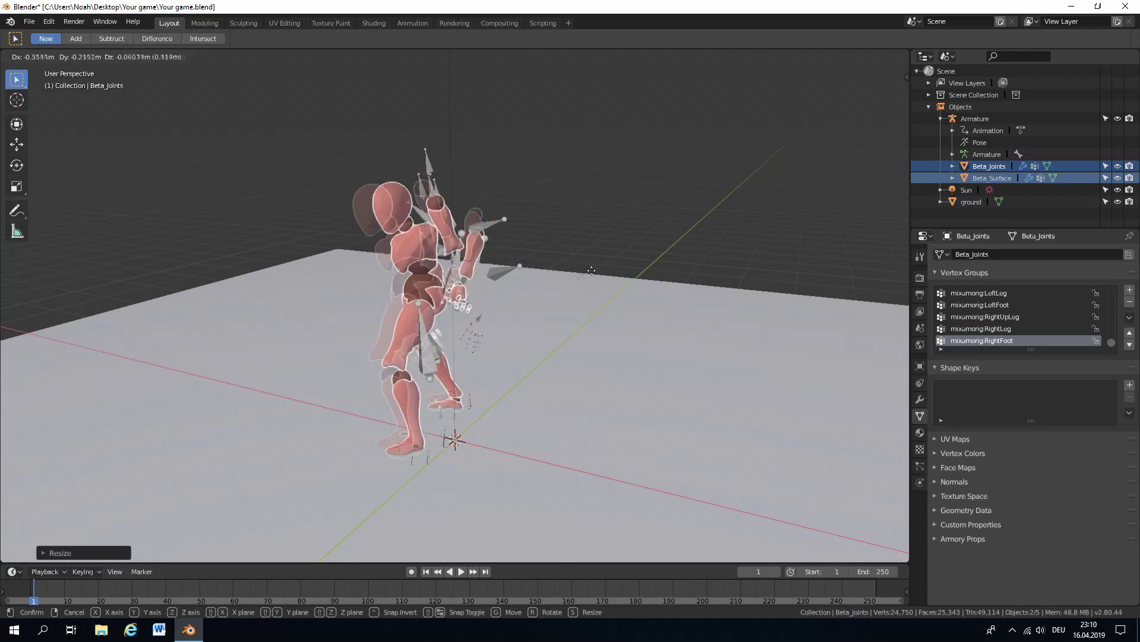
{"action": "key", "text": "Escape"}
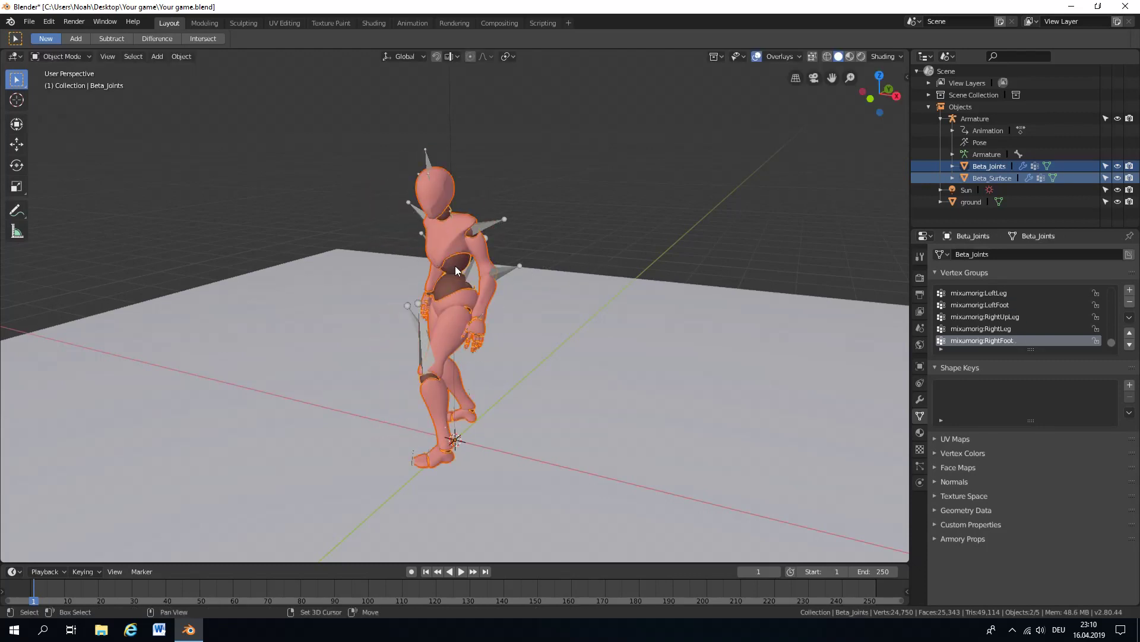
{"action": "key", "text": "g"}
{"action": "key", "text": "Escape"}
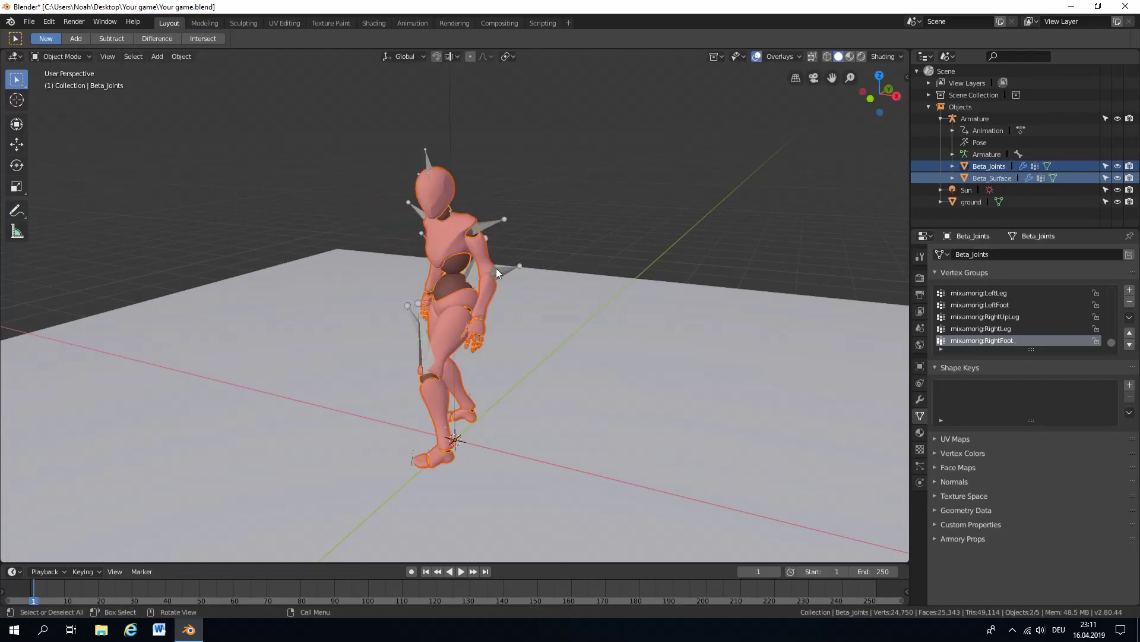
{"action": "key", "text": "ctrl+j"}
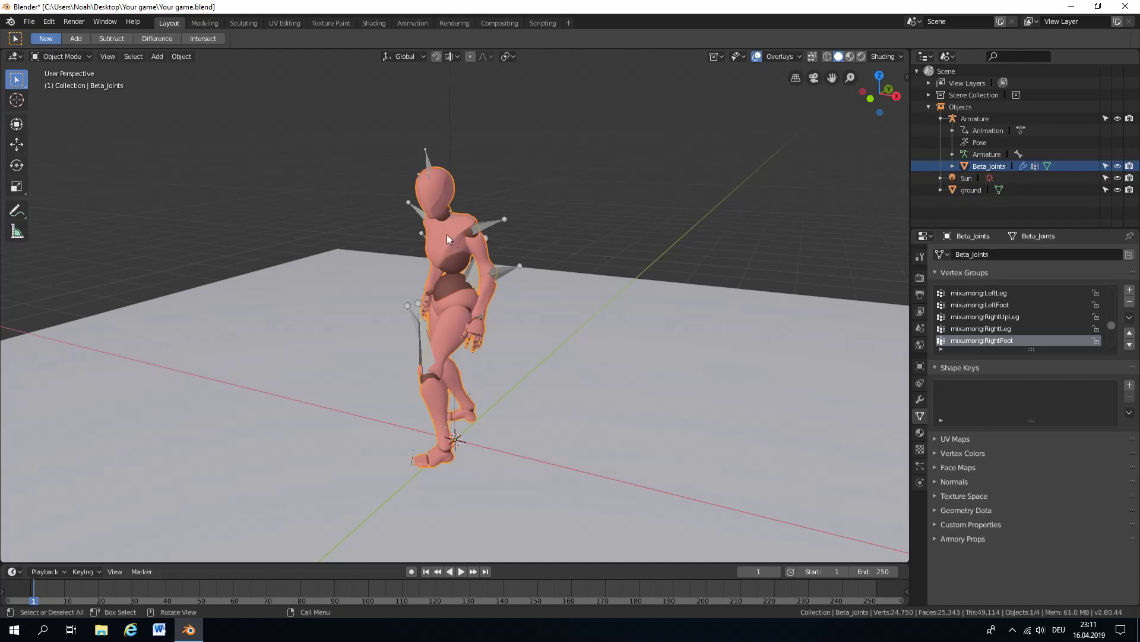
- Rename the joined mesh to Bot and collapse the Armature in the Outliner
{"action": "left_click", "coordinate": [982, 166]}
{"action": "type", "text": "Bot"}
{"action": "key", "text": "Return"}
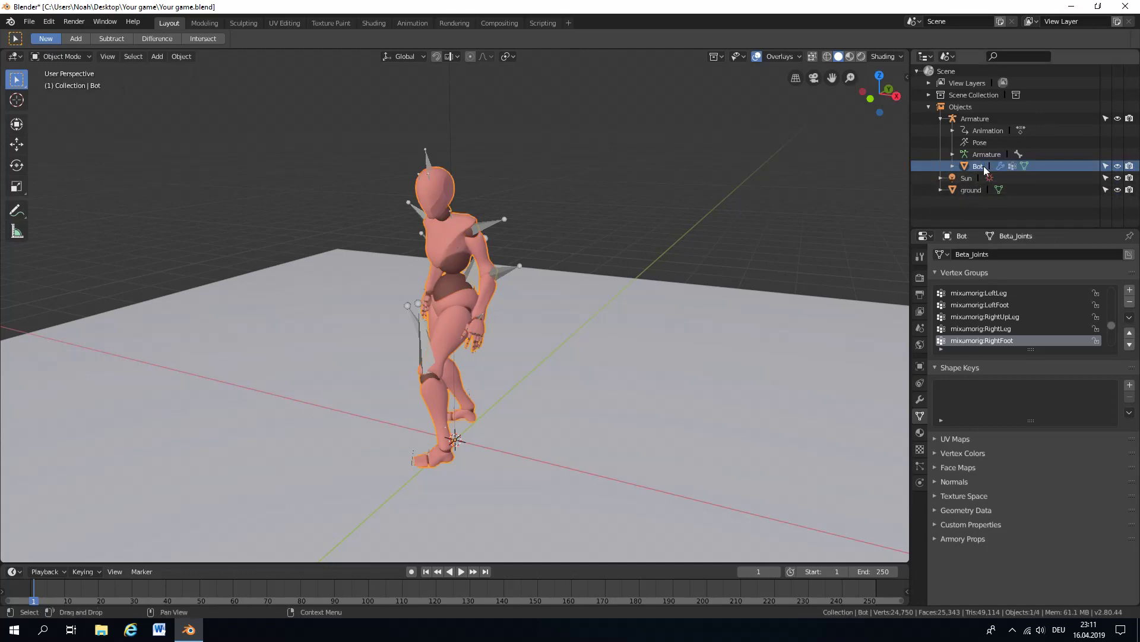
{"action": "left_click", "coordinate": [954, 119]}
{"action": "left_click", "coordinate": [942, 119]}
{"action": "middle_click_drag", "start_coordinate": [882, 150], "coordinate": [405, 332]}
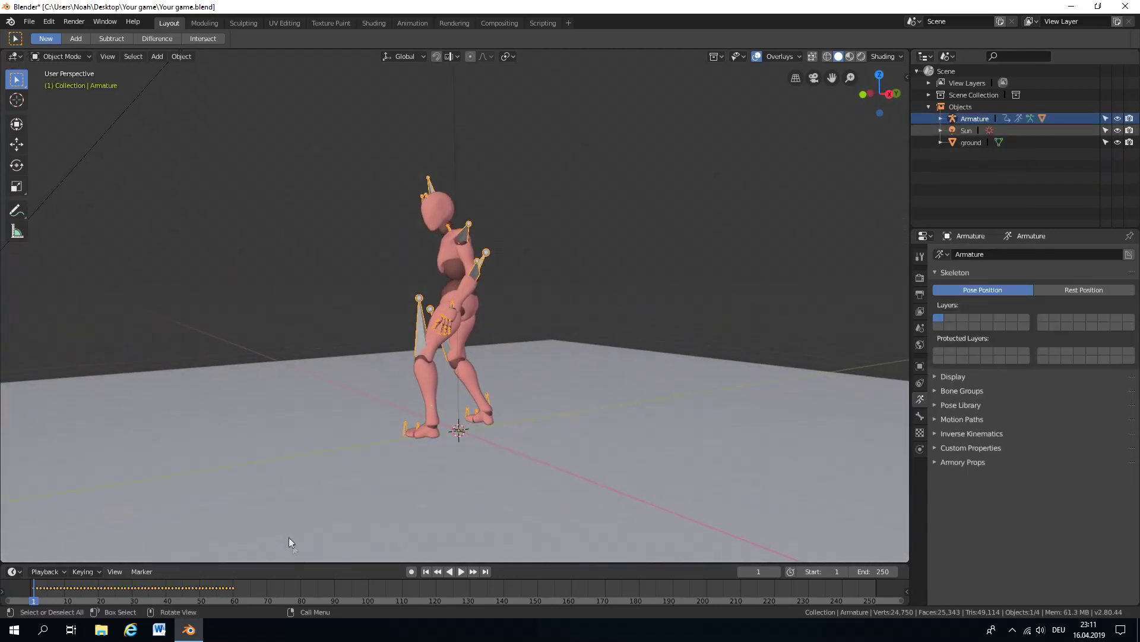
{"action": "middle_click_drag", "start_coordinate": [320, 557], "coordinate": [465, 318]}
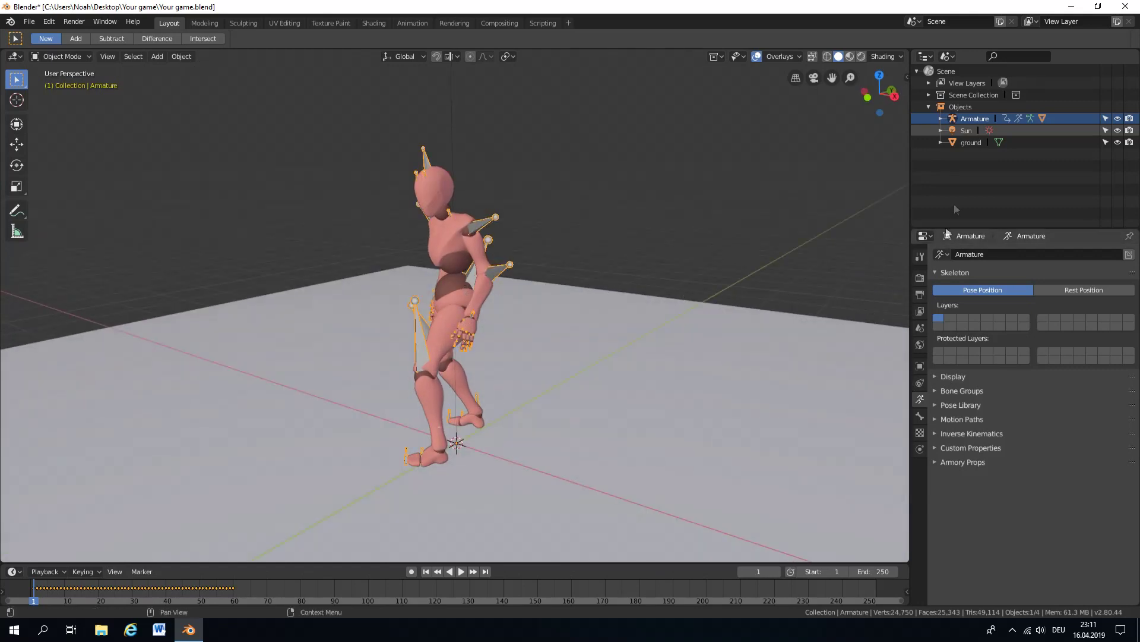
{"action": "left_click", "coordinate": [942, 118]}
{"action": "left_click", "coordinate": [980, 155]}
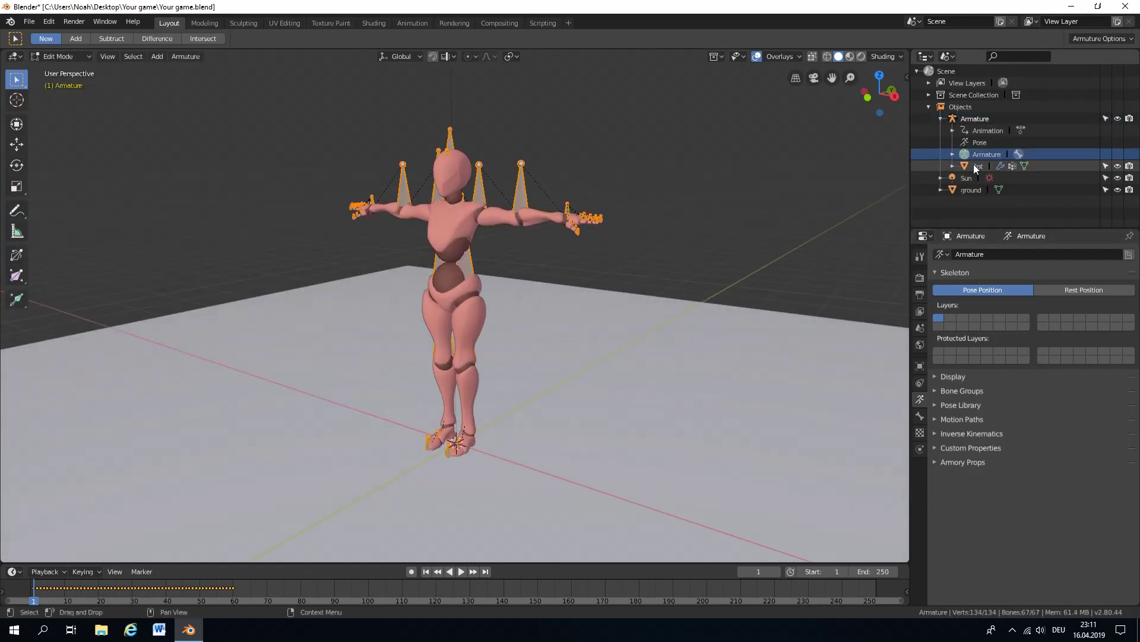
{"action": "left_click", "coordinate": [974, 167]}
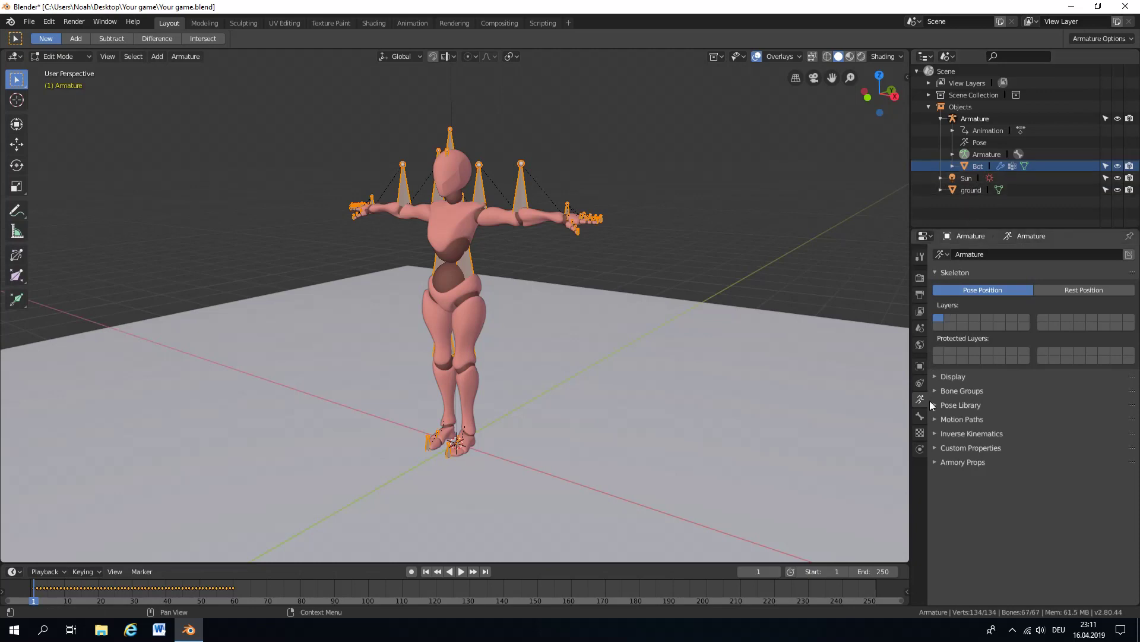
{"action": "key", "text": "Tab"}
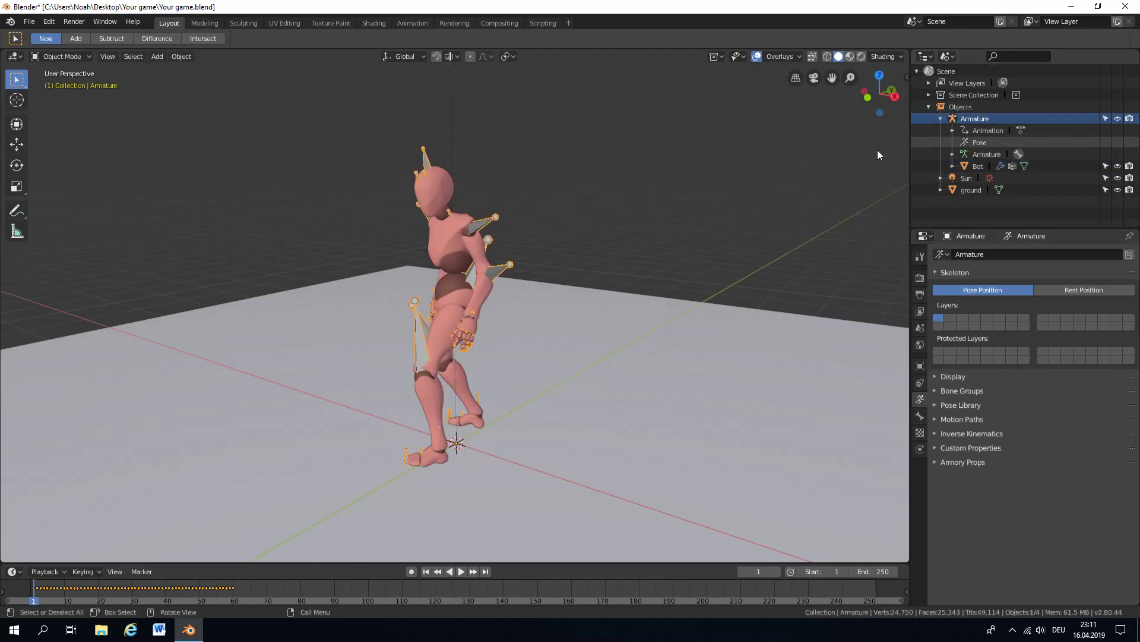
{"action": "left_click", "coordinate": [977, 166]}
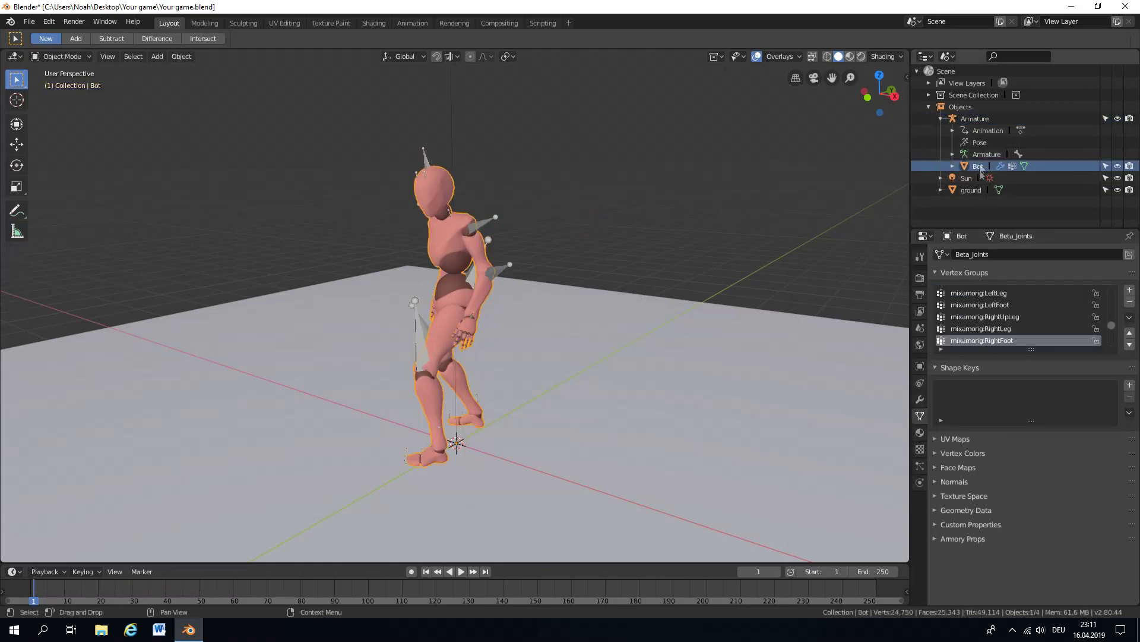
{"action": "left_click", "coordinate": [920, 432]}
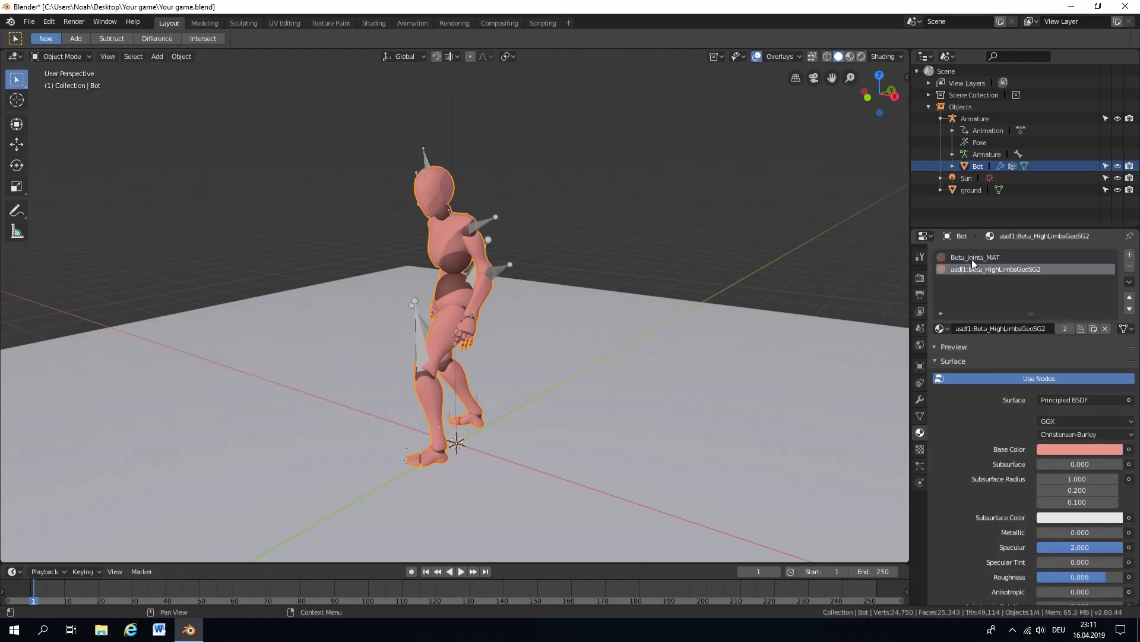
{"action": "left_click", "coordinate": [1056, 449]}
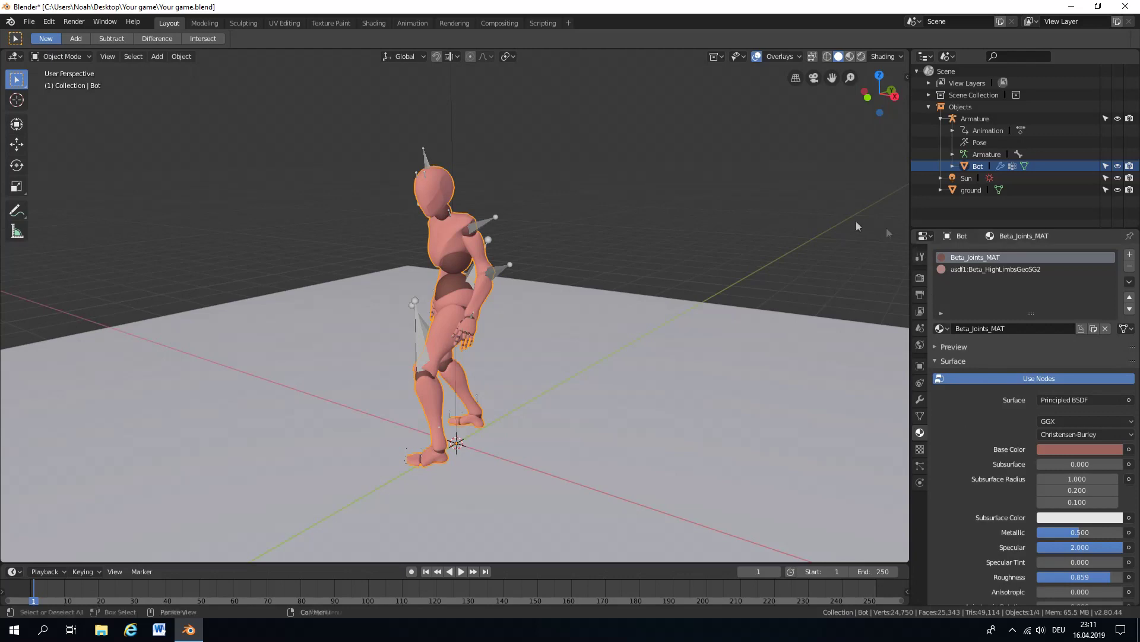
{"action": "left_click", "coordinate": [486, 223]}
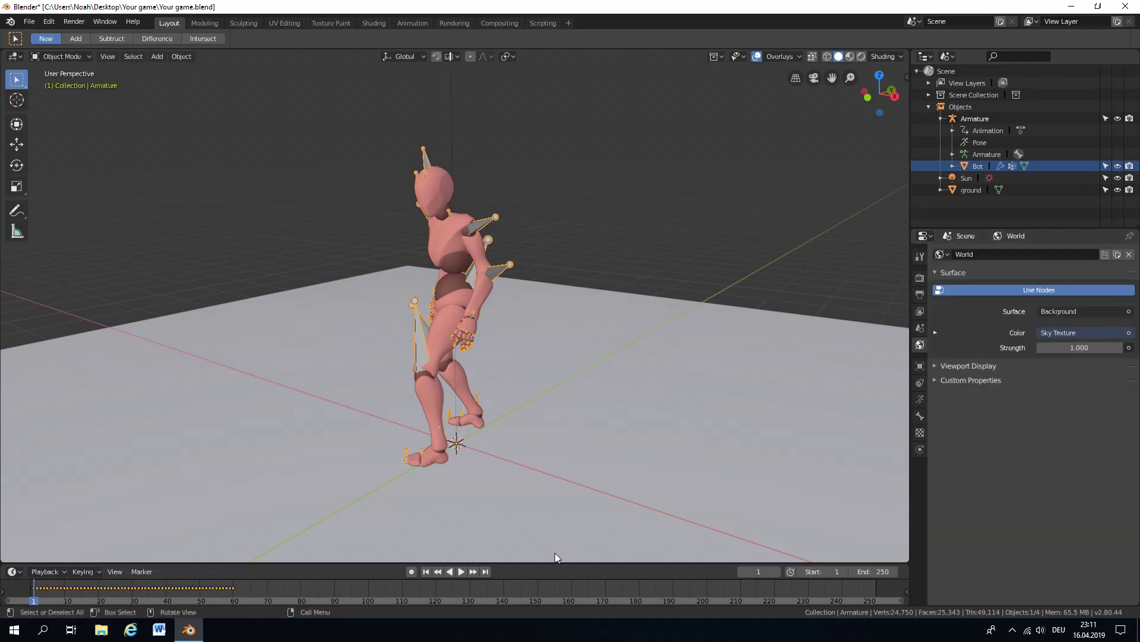
{"action": "left_click_drag", "start_coordinate": [552, 563], "coordinate": [415, 501]}
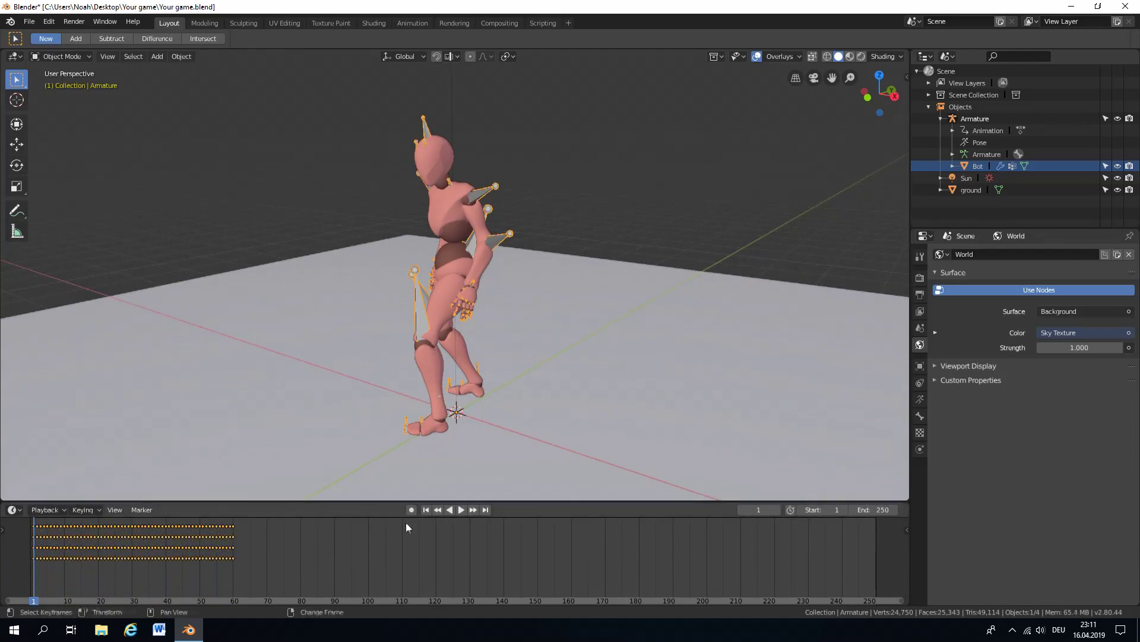
- Preview the idle animation and set the scene's Start frame to 0
{"action": "key", "text": "space"}
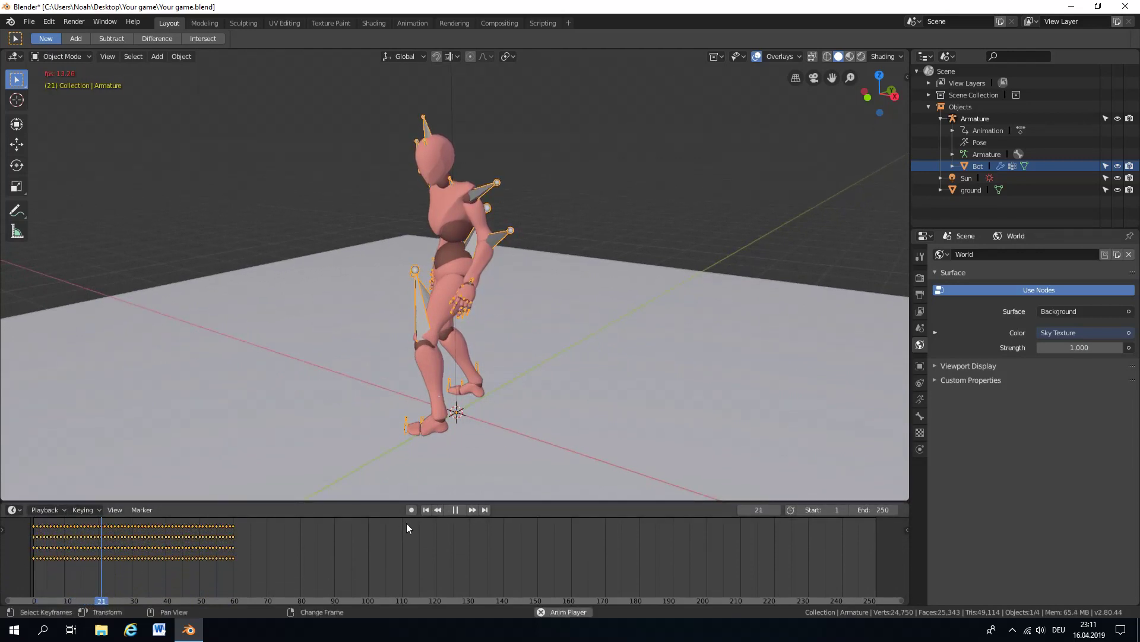
{"action": "key", "text": "space"}
{"action": "middle_click_drag", "start_coordinate": [494, 271], "coordinate": [557, 324]}
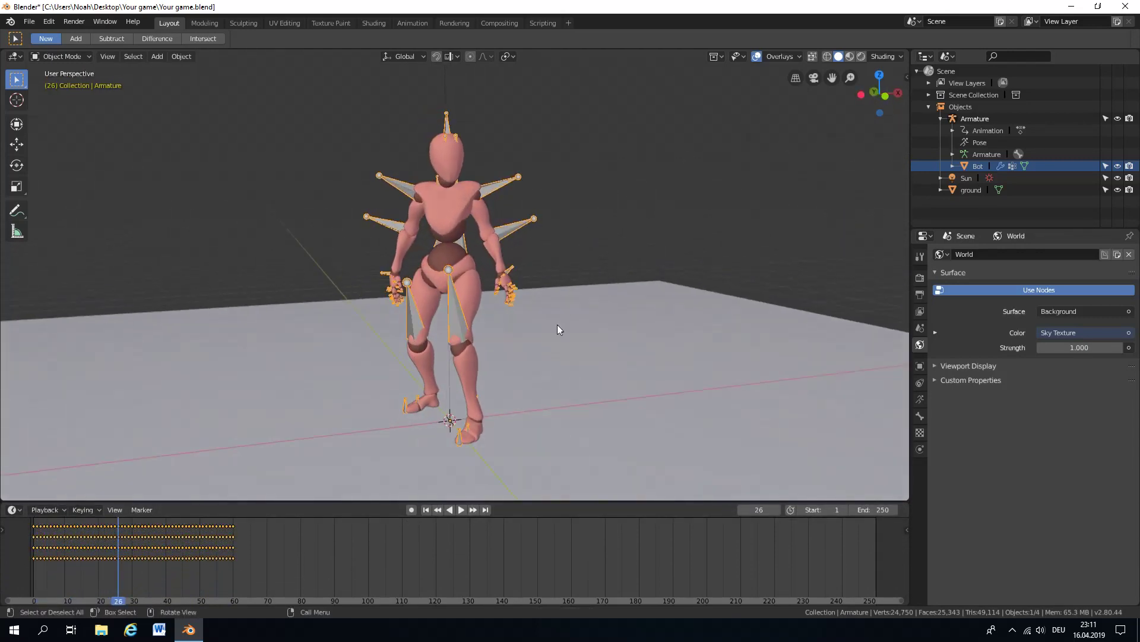
{"action": "left_click", "coordinate": [425, 510]}
{"action": "left_click", "coordinate": [742, 510]}
{"action": "left_click", "coordinate": [800, 510]}
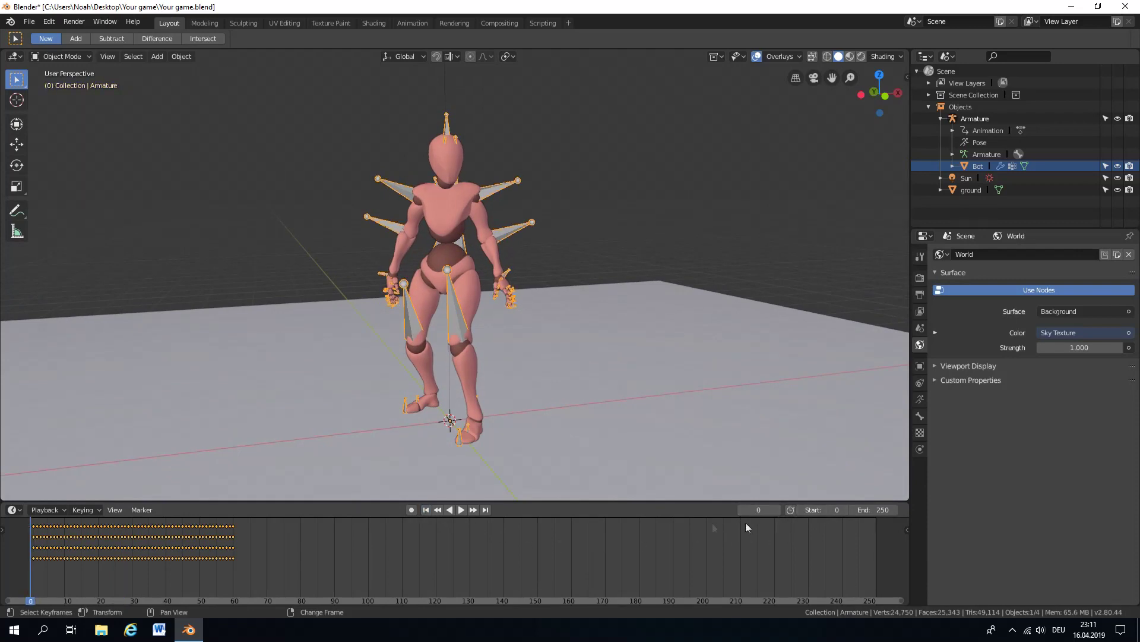
- Make the timeline area taller and turn it into a Dope Sheet
{"action": "left_click_drag", "start_coordinate": [197, 502], "coordinate": [162, 481]}
{"action": "left_click", "coordinate": [18, 489]}
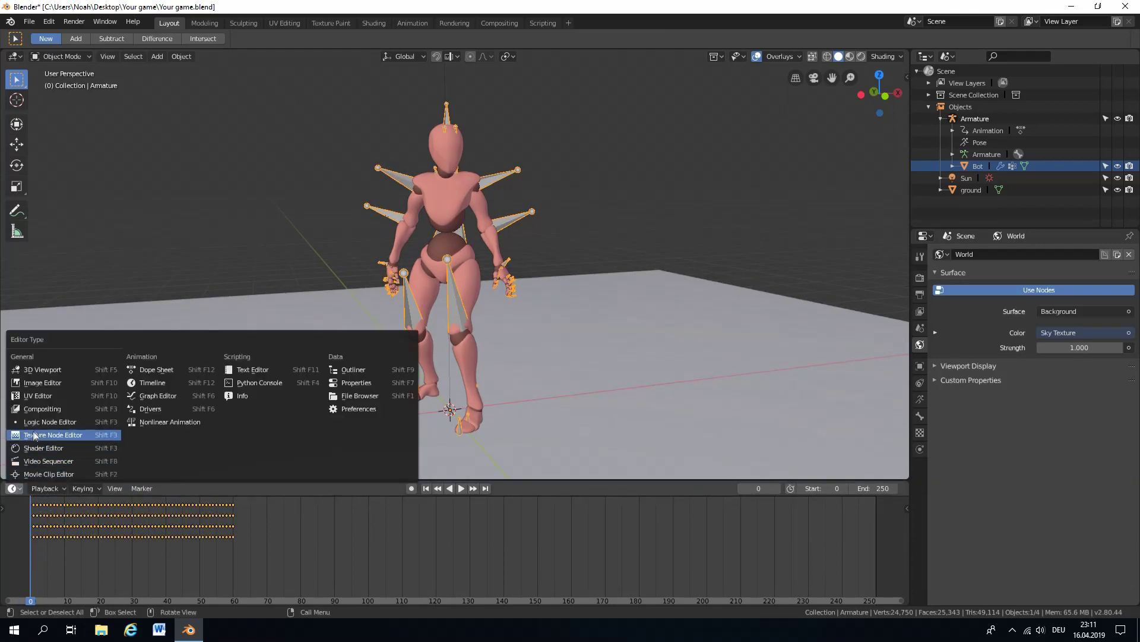
{"action": "left_click", "coordinate": [191, 371]}
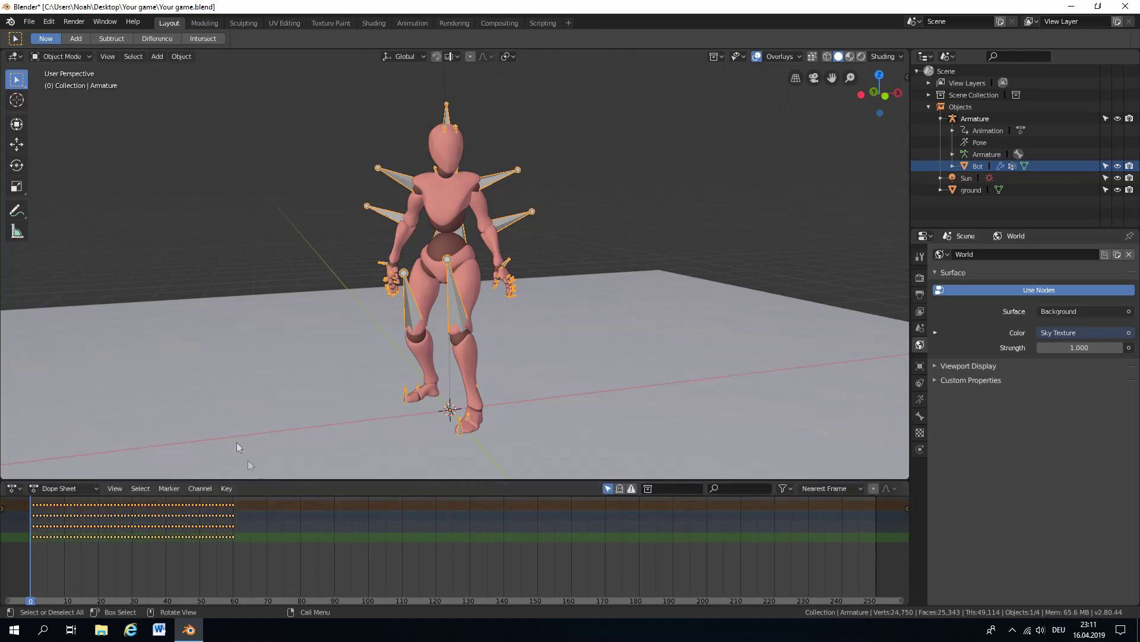
- Switch the Dope Sheet to Action Editor and rename the armature's action to idle
{"action": "left_click_drag", "start_coordinate": [271, 480], "coordinate": [238, 464]}
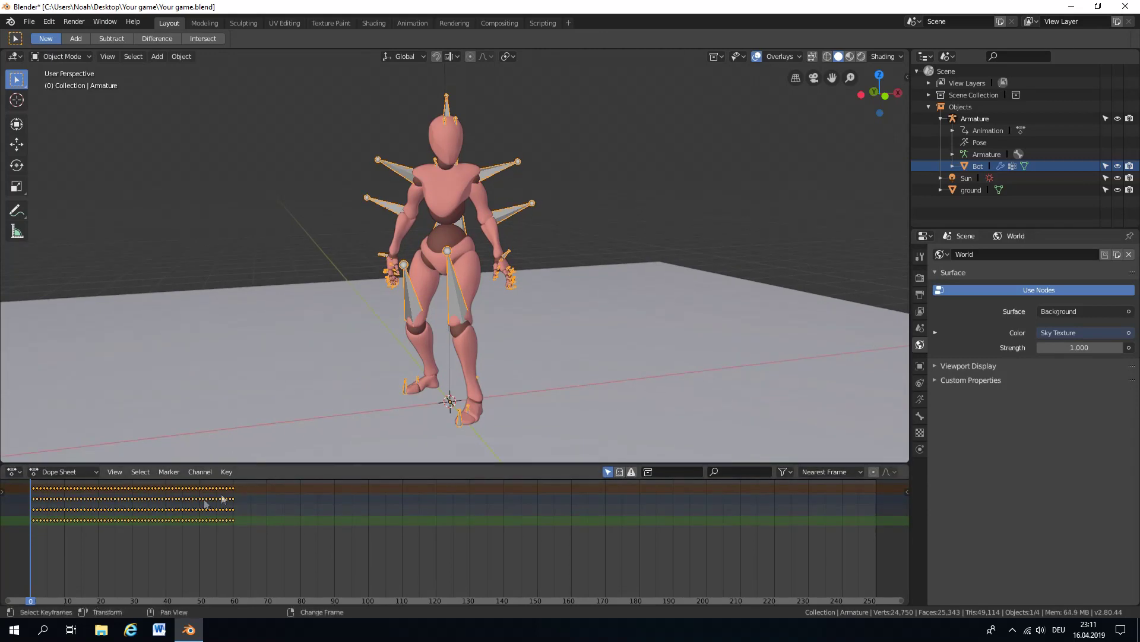
{"action": "left_click", "coordinate": [87, 472]}
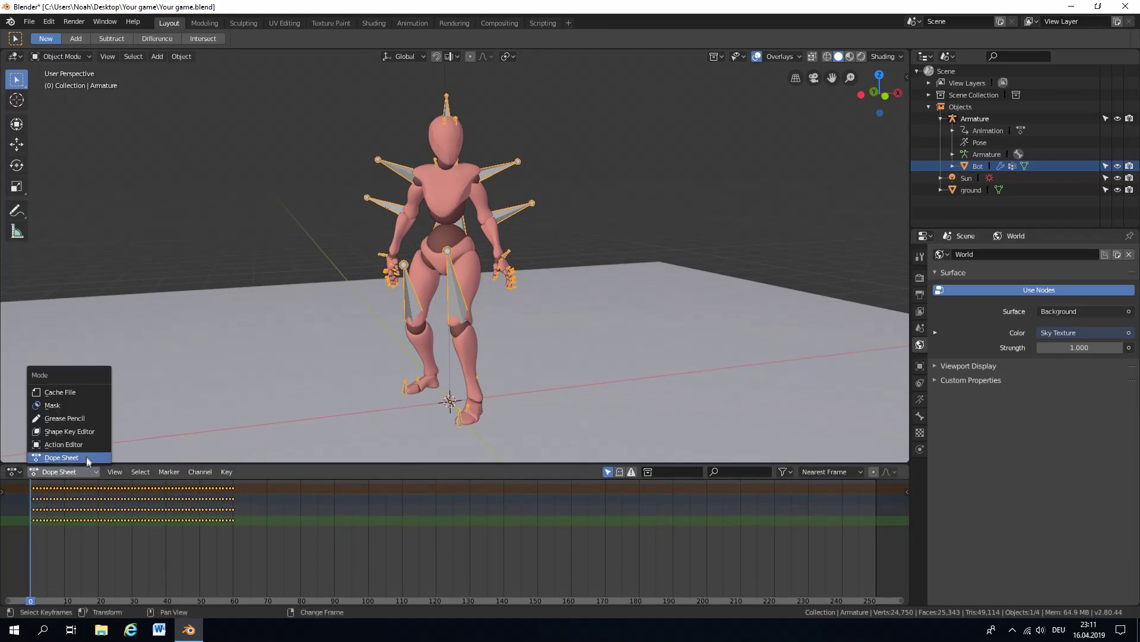
{"action": "left_click", "coordinate": [85, 448]}
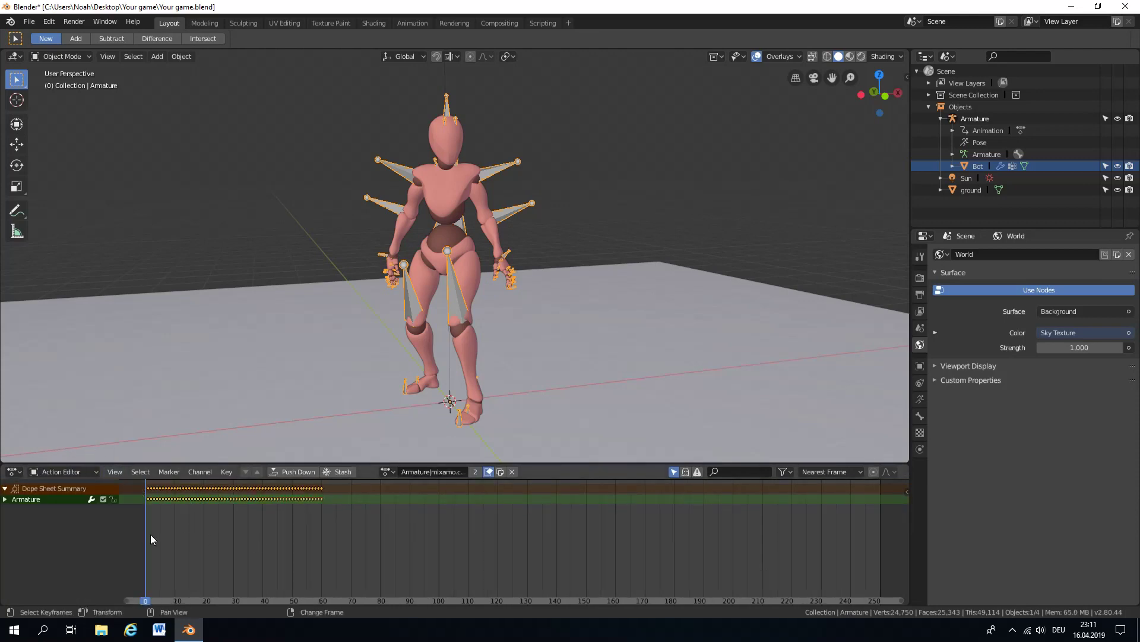
{"action": "left_click", "coordinate": [452, 471]}
{"action": "type", "text": "Idl"}
{"action": "key", "text": "Return"}
- Scrub through the idle poses and split the 3D viewport into two side-by-side views
{"action": "left_click", "coordinate": [387, 471]}
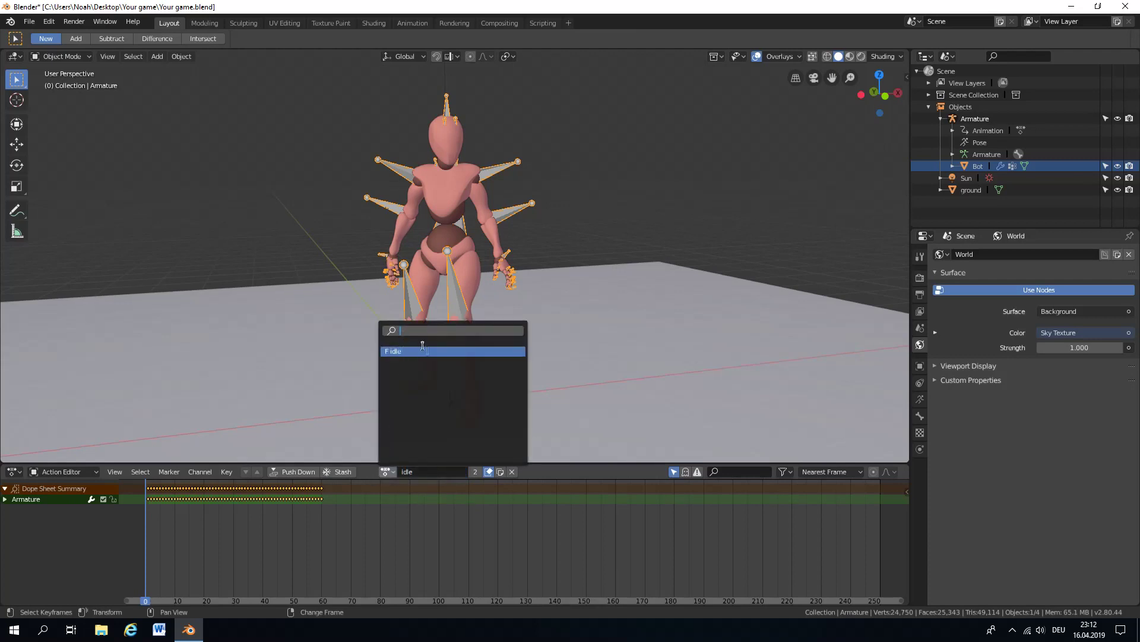
{"action": "mouse_move", "coordinate": [162, 526]}
{"action": "right_mouse_down"}
{"action": "mouse_move", "coordinate": [291, 512]}
{"action": "mouse_move", "coordinate": [143, 519]}
{"action": "right_mouse_up"}
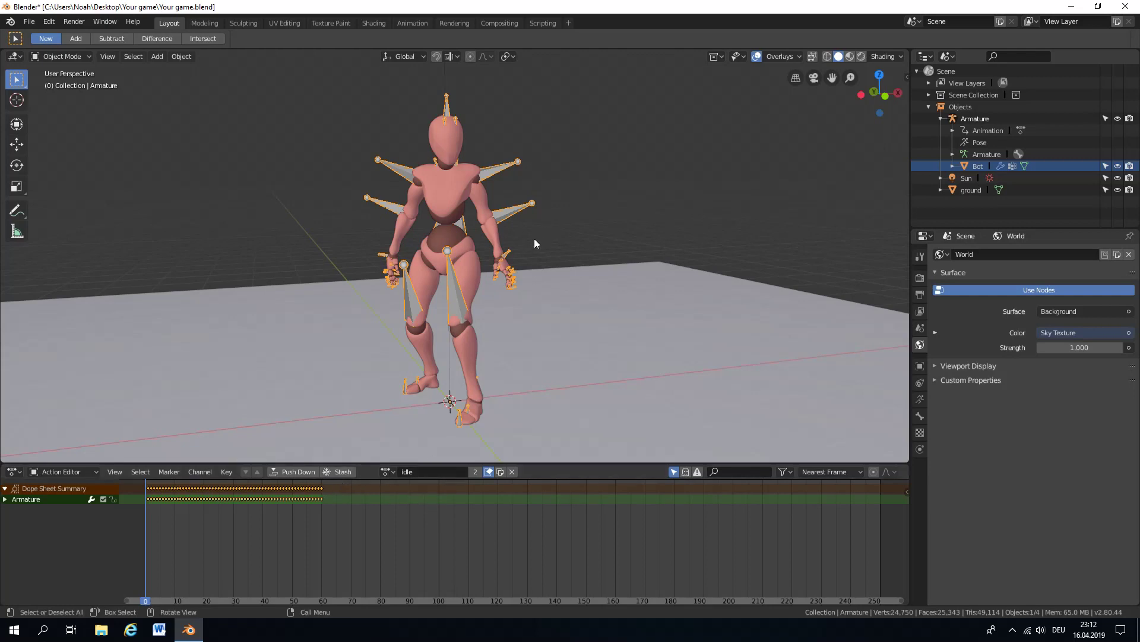
{"action": "left_click_drag", "start_coordinate": [907, 50], "coordinate": [544, 57]}
{"action": "left_click", "coordinate": [559, 57]}
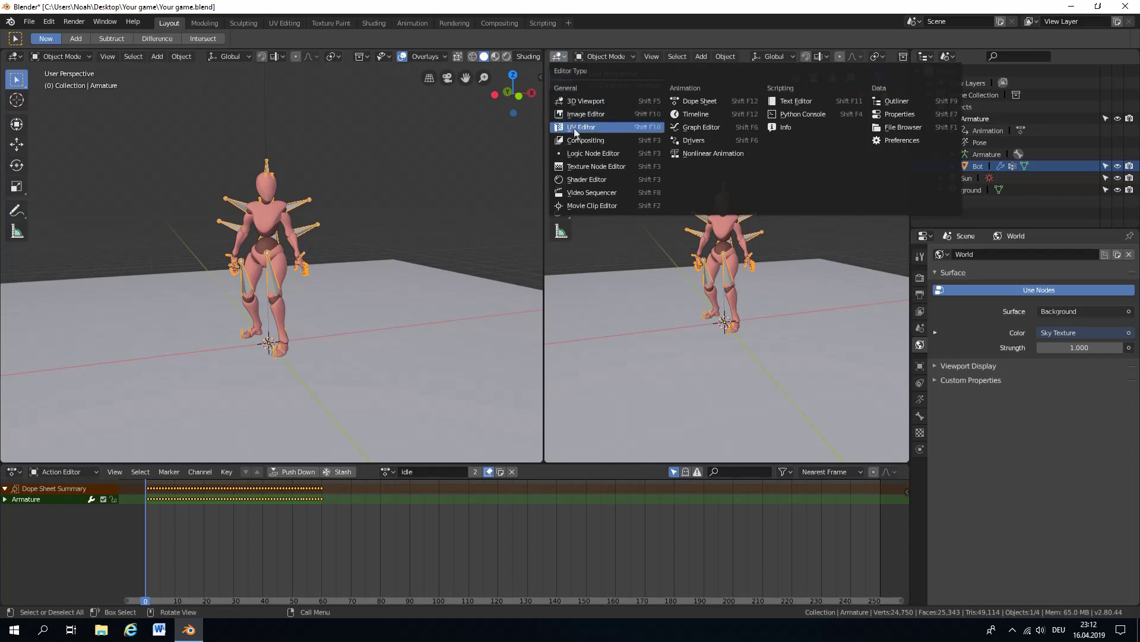
- Turn the right-hand area into a Nonlinear Animation editor and widen it slightly
{"action": "left_click", "coordinate": [751, 156]}
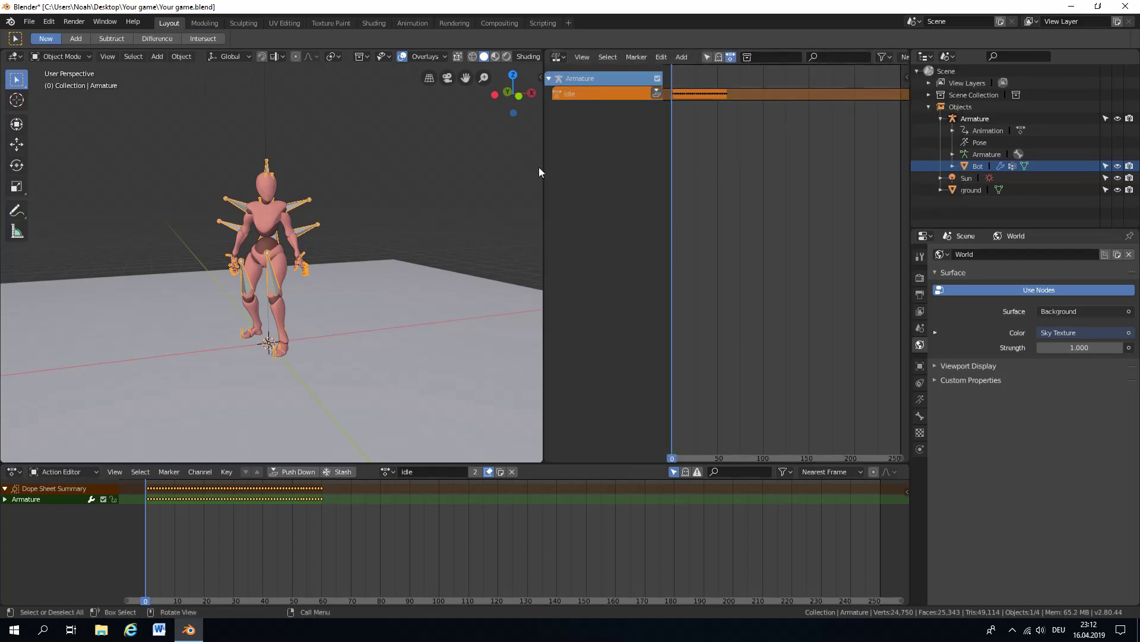
{"action": "left_click_drag", "start_coordinate": [544, 165], "coordinate": [524, 165]}
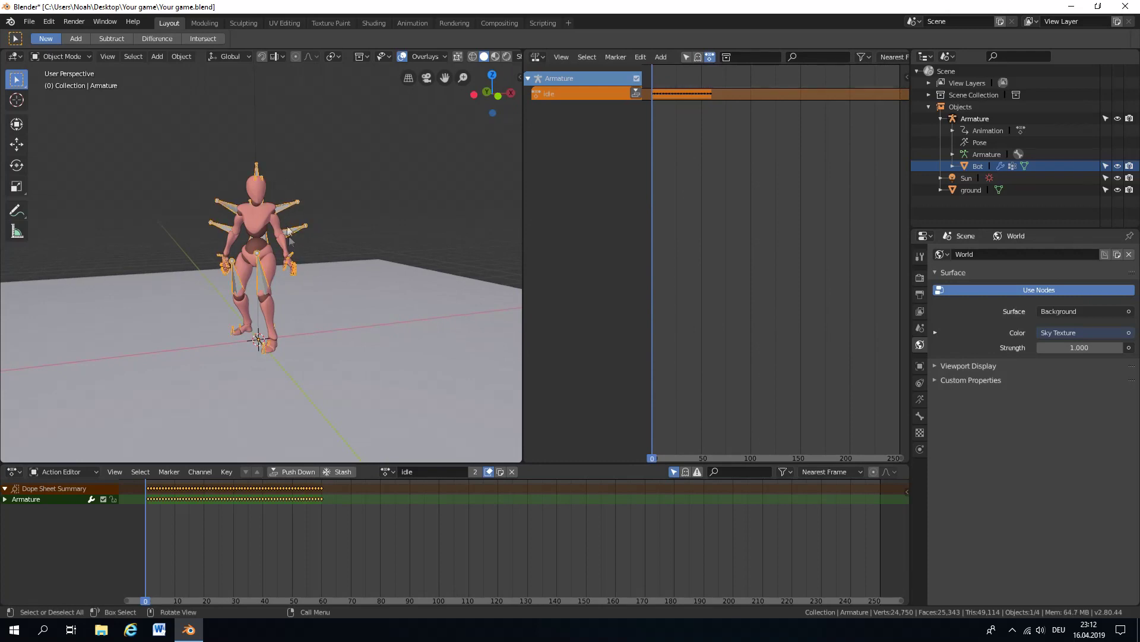
{"action": "left_click", "coordinate": [394, 473]}
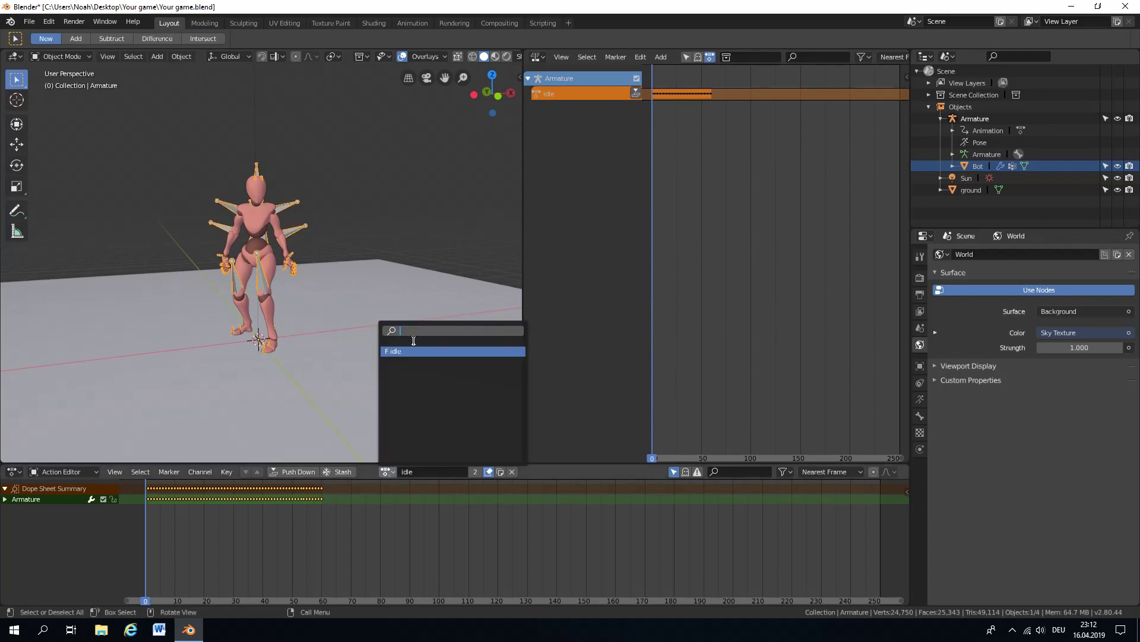
{"action": "left_click", "coordinate": [414, 350]}
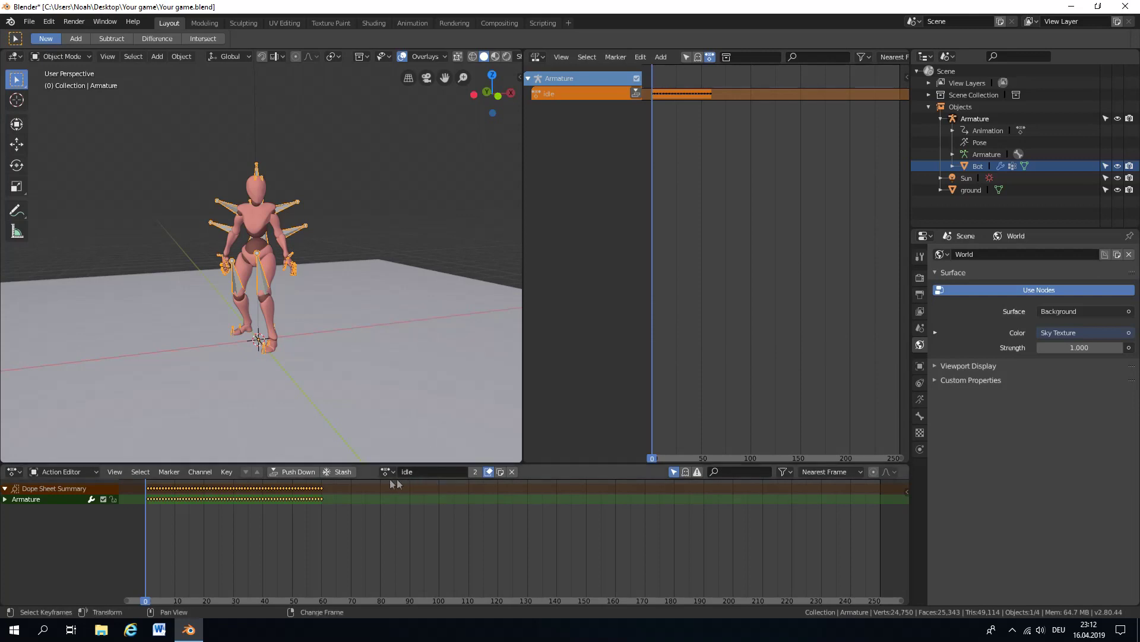
- Push the idle action down into an NLA track and rename the track Idle
{"action": "left_click", "coordinate": [296, 473]}
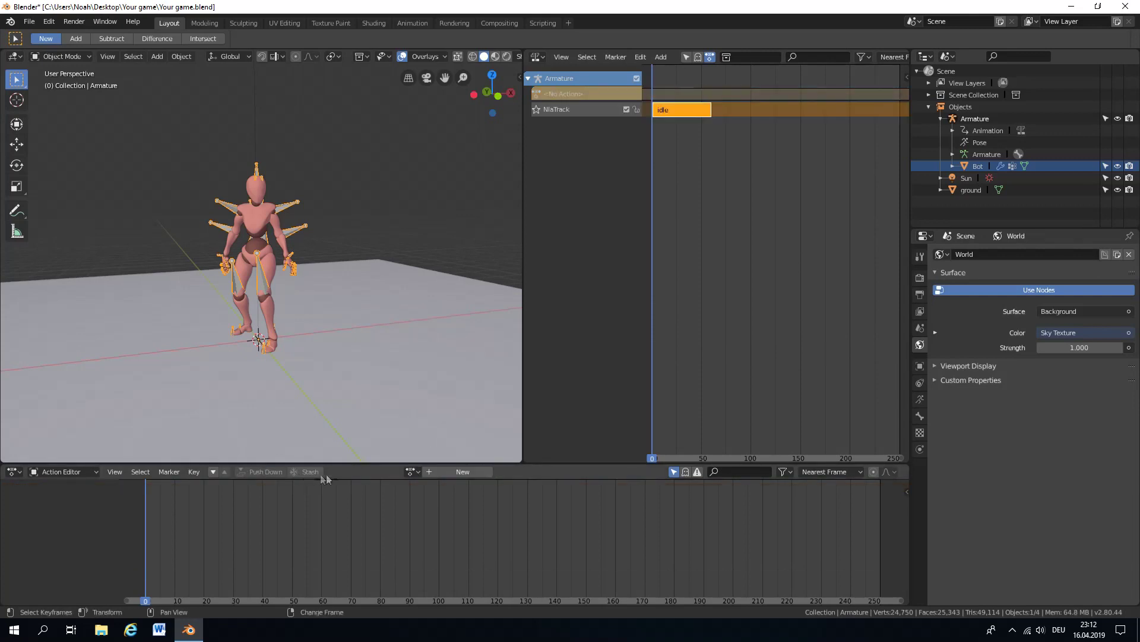
{"action": "double_click", "coordinate": [563, 109]}
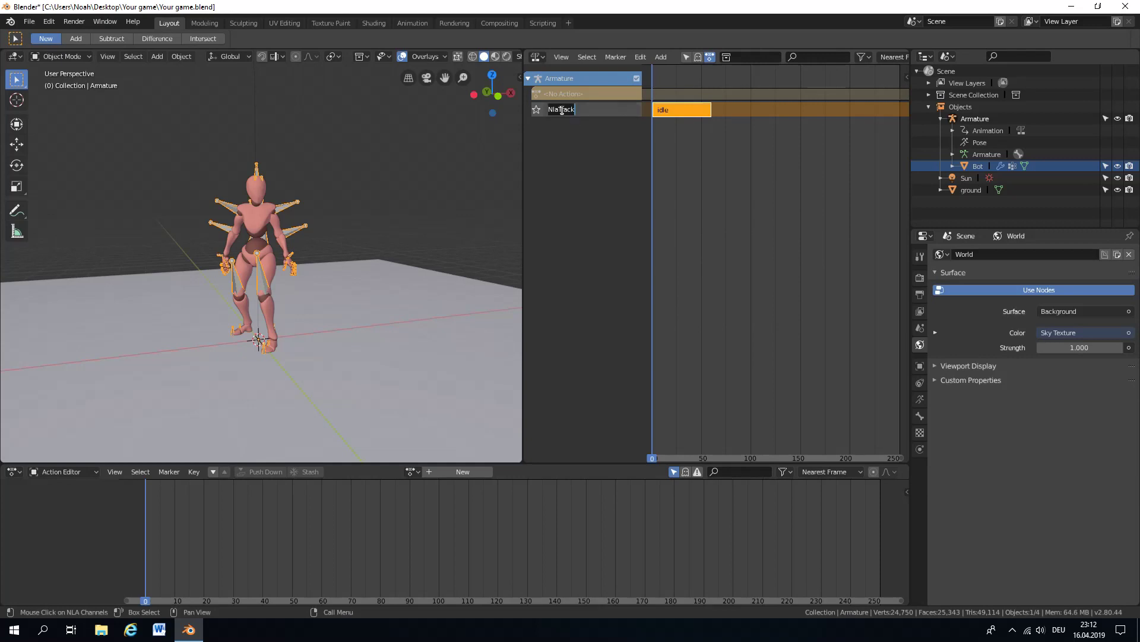
{"action": "type", "text": "Idle"}
{"action": "key", "text": "Return"}
{"action": "right_click_drag", "start_coordinate": [659, 121], "coordinate": [684, 123]}
{"action": "key", "text": "Escape"}
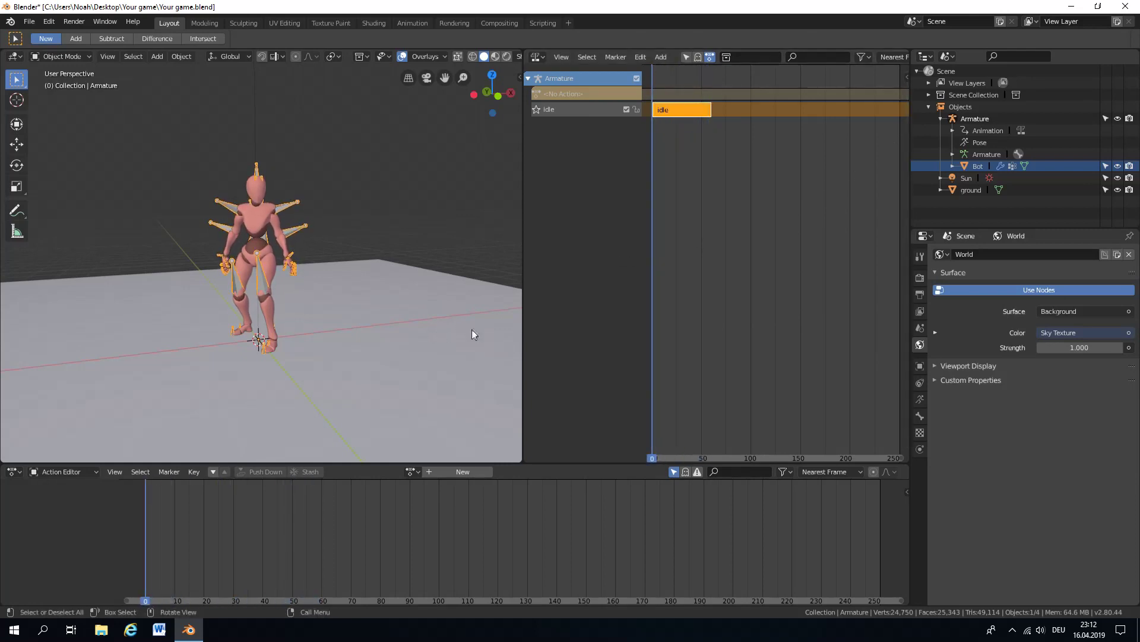
- Reselect the armature, make idle its active action again, and save the project
{"action": "left_click", "coordinate": [308, 272]}
{"action": "left_click", "coordinate": [287, 203]}
{"action": "left_click", "coordinate": [414, 474]}
{"action": "left_click", "coordinate": [432, 352]}
{"action": "middle_click_drag", "start_coordinate": [408, 355], "coordinate": [237, 248]}
{"action": "key", "text": "ctrl+s"}
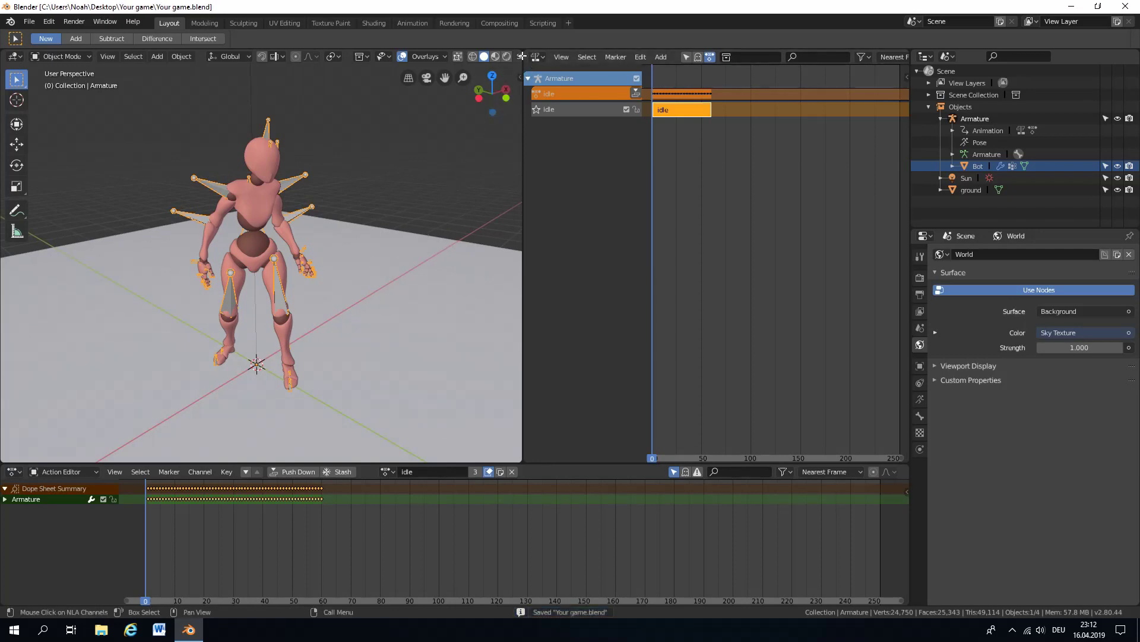
{"action": "left_click", "coordinate": [920, 278]}
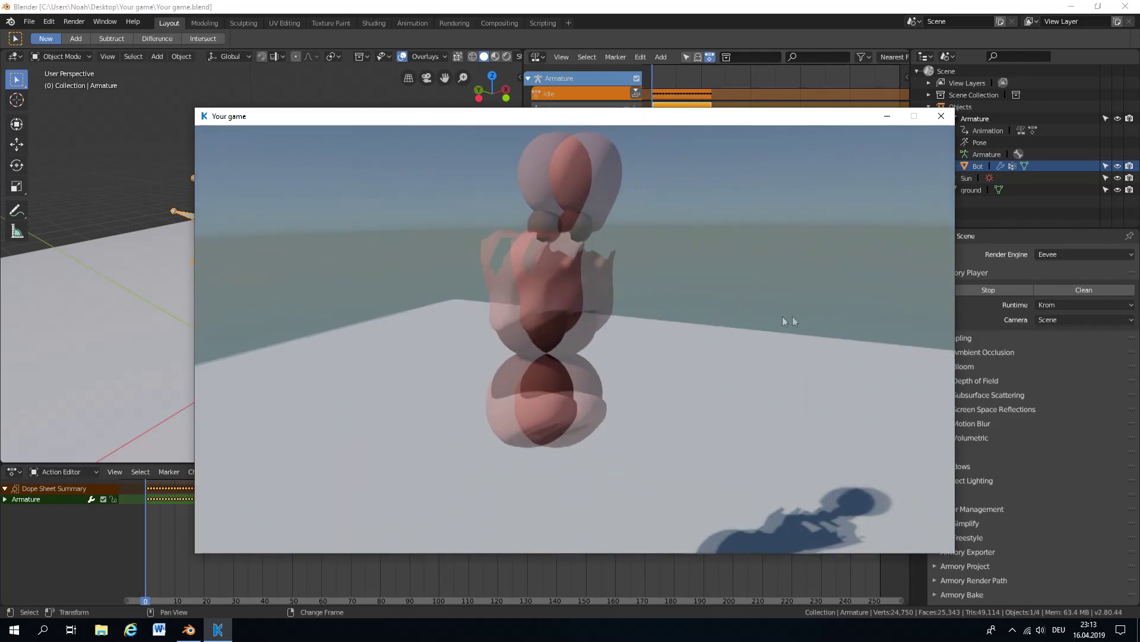
- Close the game window, save the project, and reload Your game.blend from recent files
{"action": "left_click", "coordinate": [941, 117]}
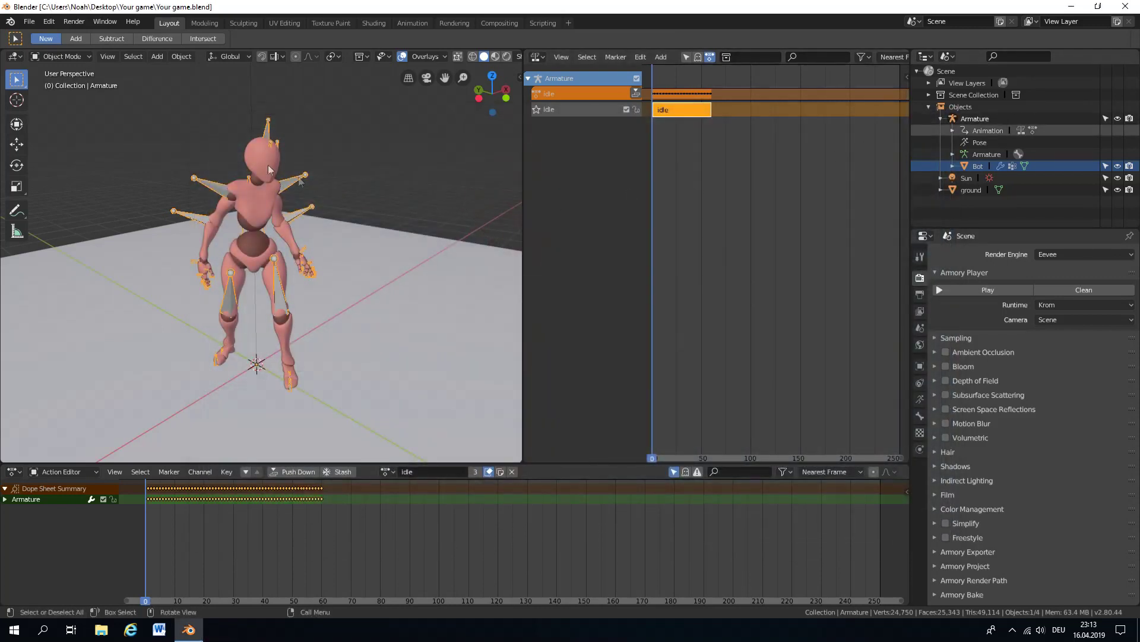
{"action": "left_click", "coordinate": [29, 22]}
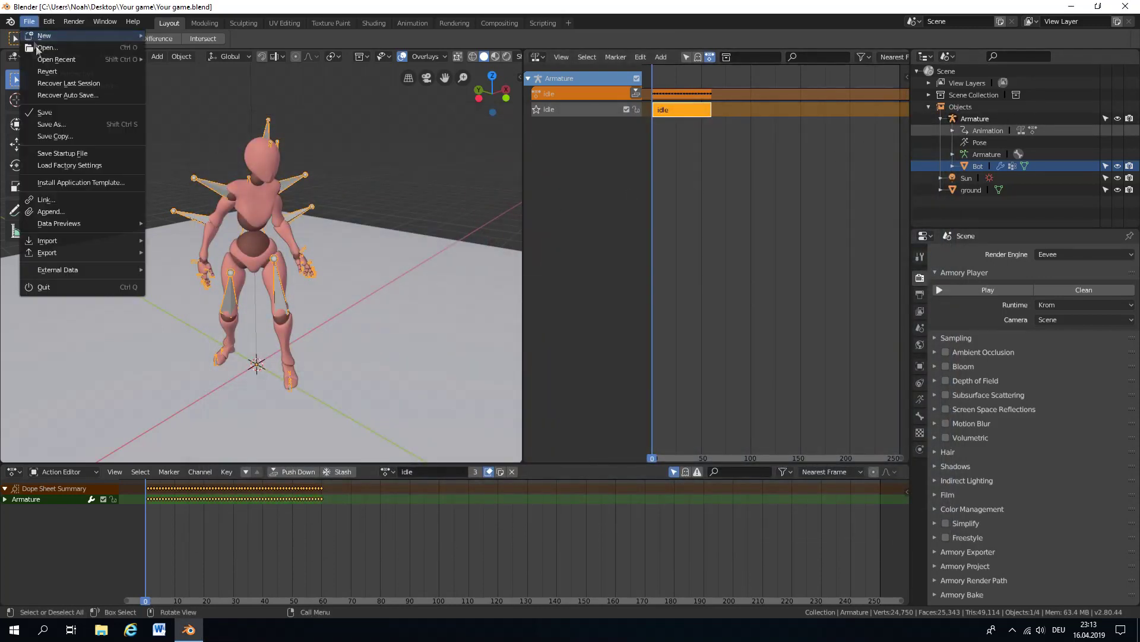
{"action": "left_click", "coordinate": [52, 112]}
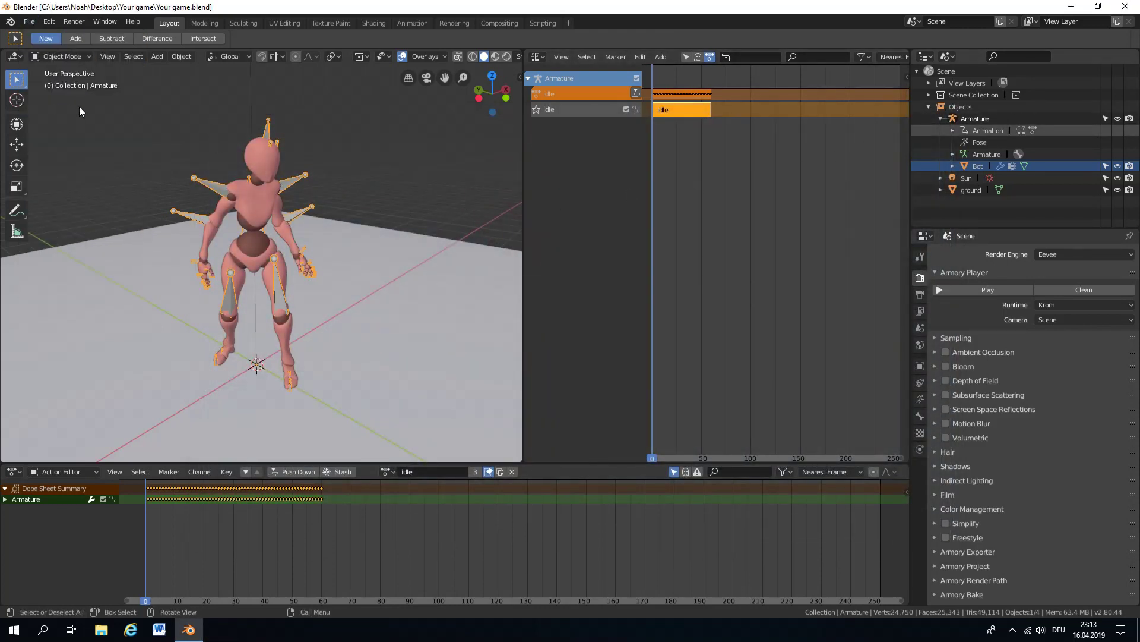
{"action": "left_click", "coordinate": [9, 23]}
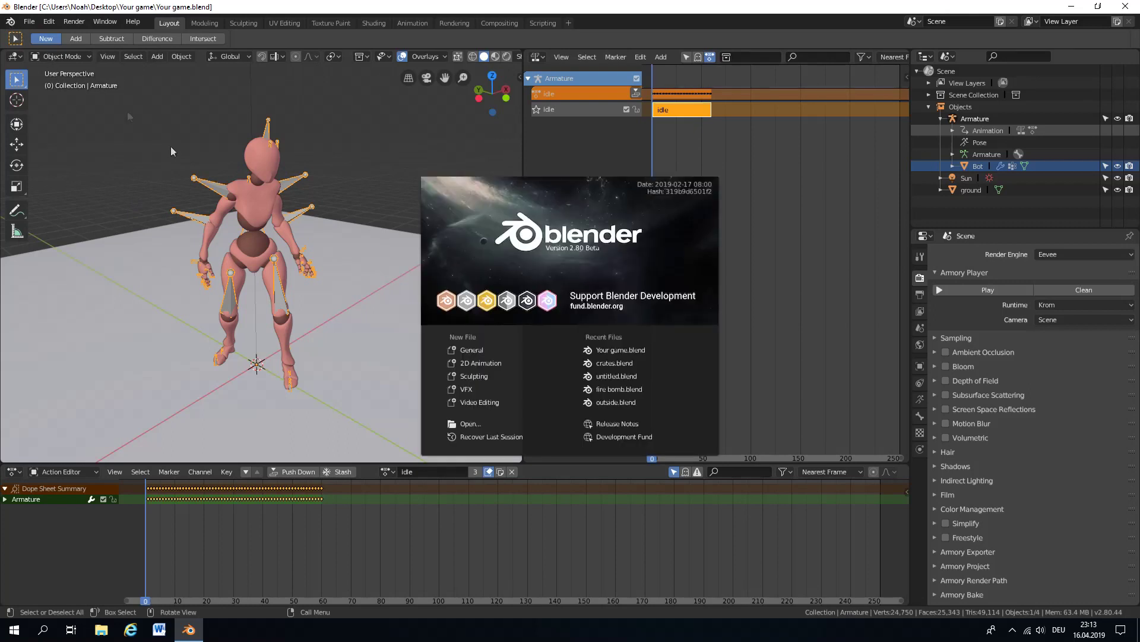
{"action": "left_click", "coordinate": [625, 351]}
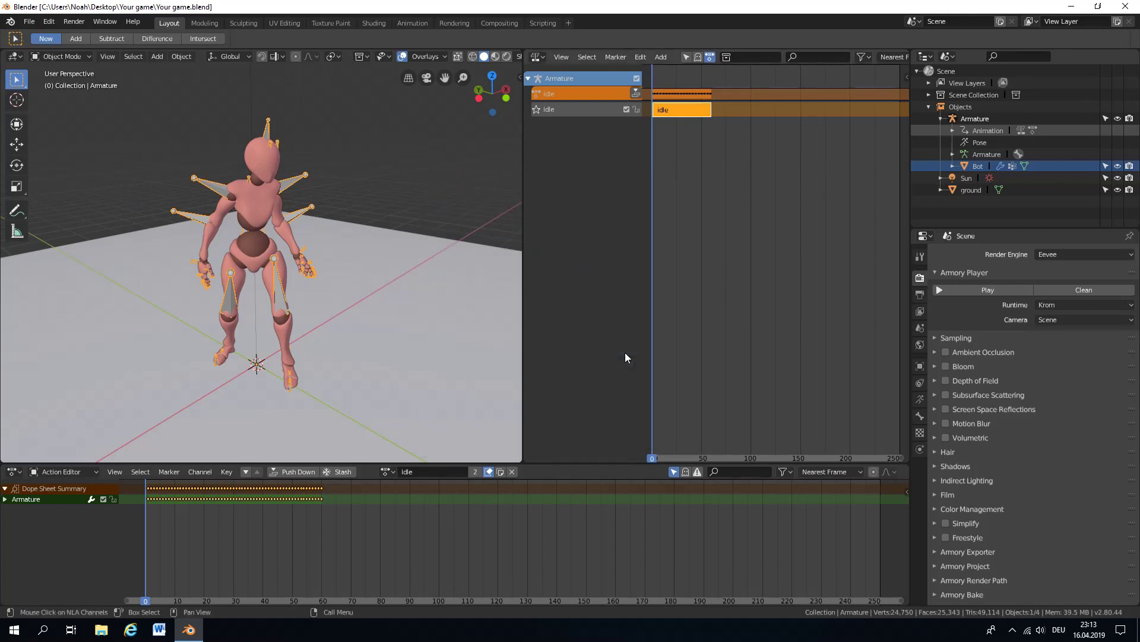
- Run the game in the Armory Player to check the idle animation, then close it
{"action": "left_click", "coordinate": [982, 289]}
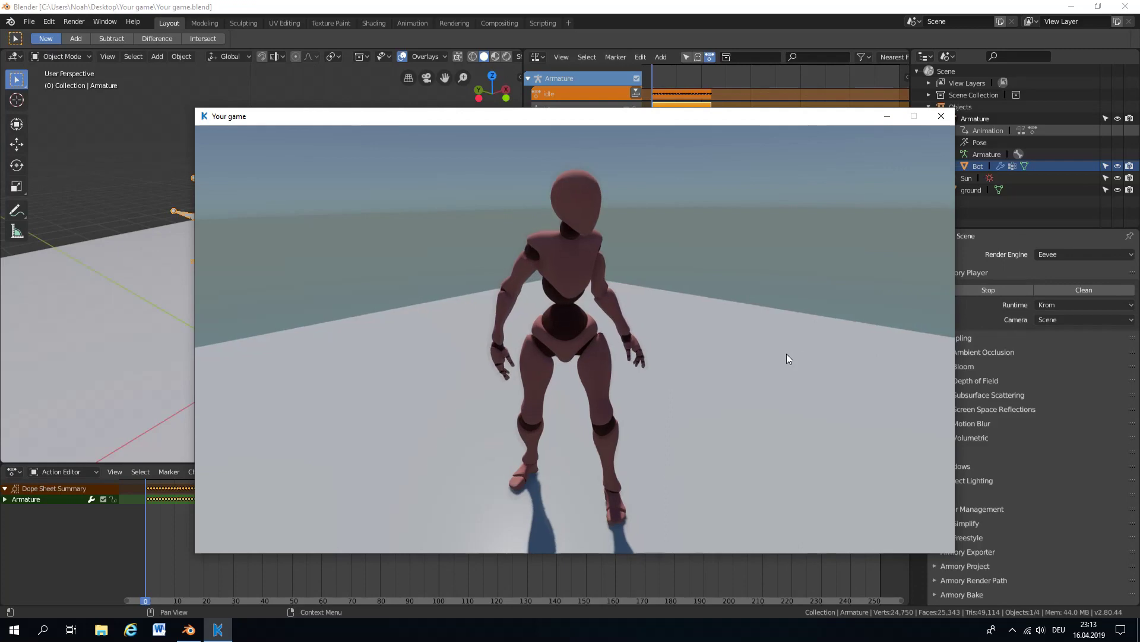
{"action": "left_click_drag", "start_coordinate": [787, 354], "coordinate": [817, 306]}
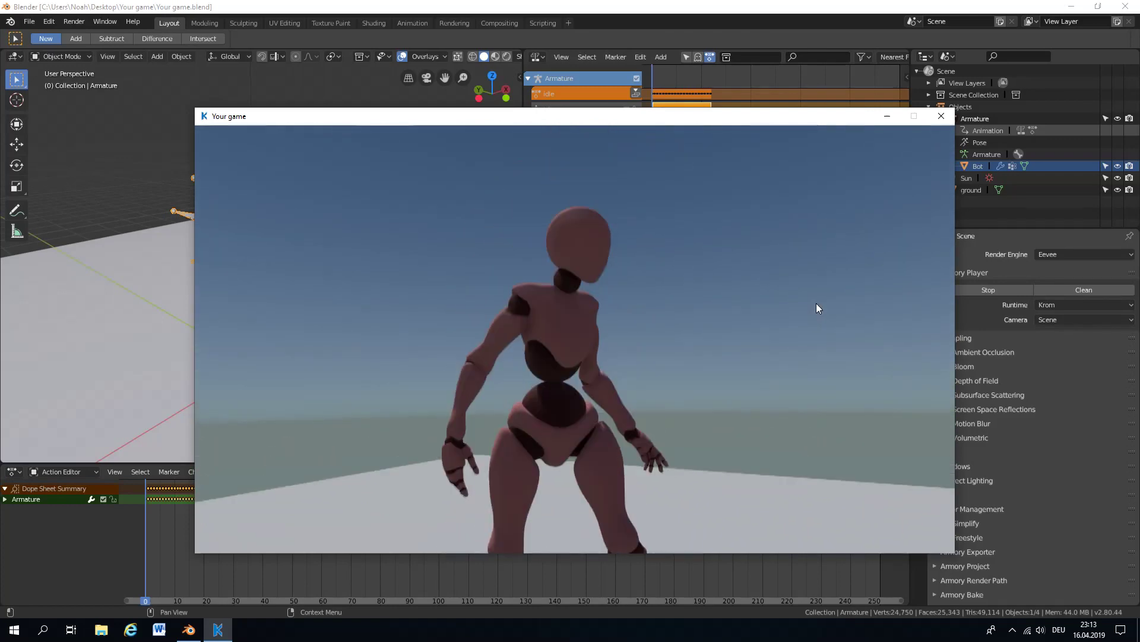
{"action": "left_click", "coordinate": [941, 117]}
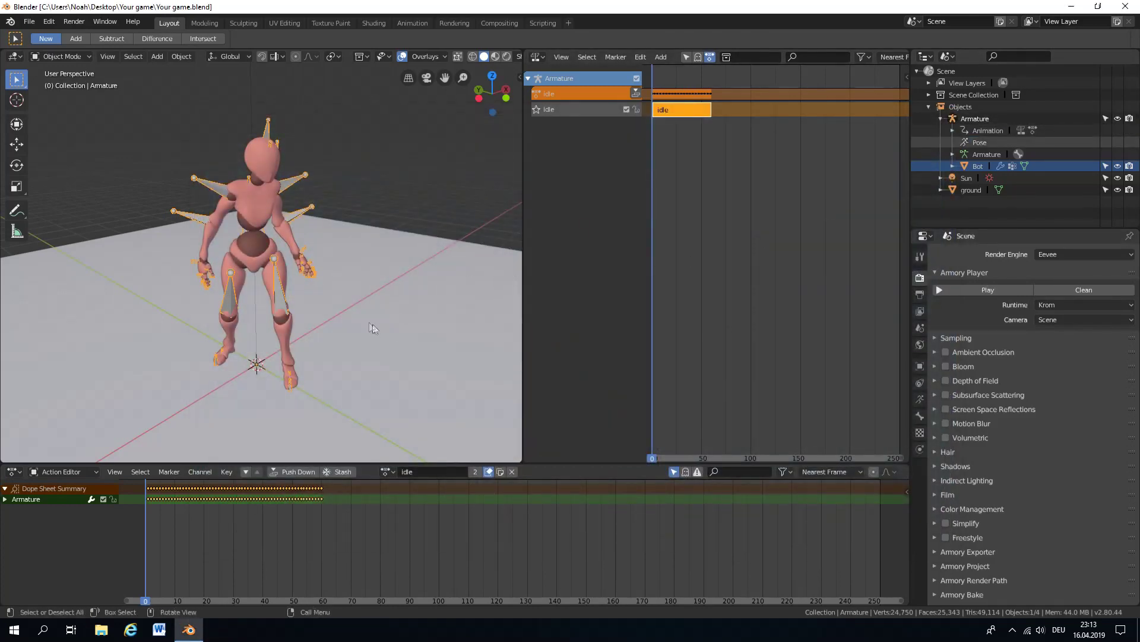
- Import Running.fbx with manual orientation, then delete the extra imported running armature
{"action": "left_click", "coordinate": [29, 21]}
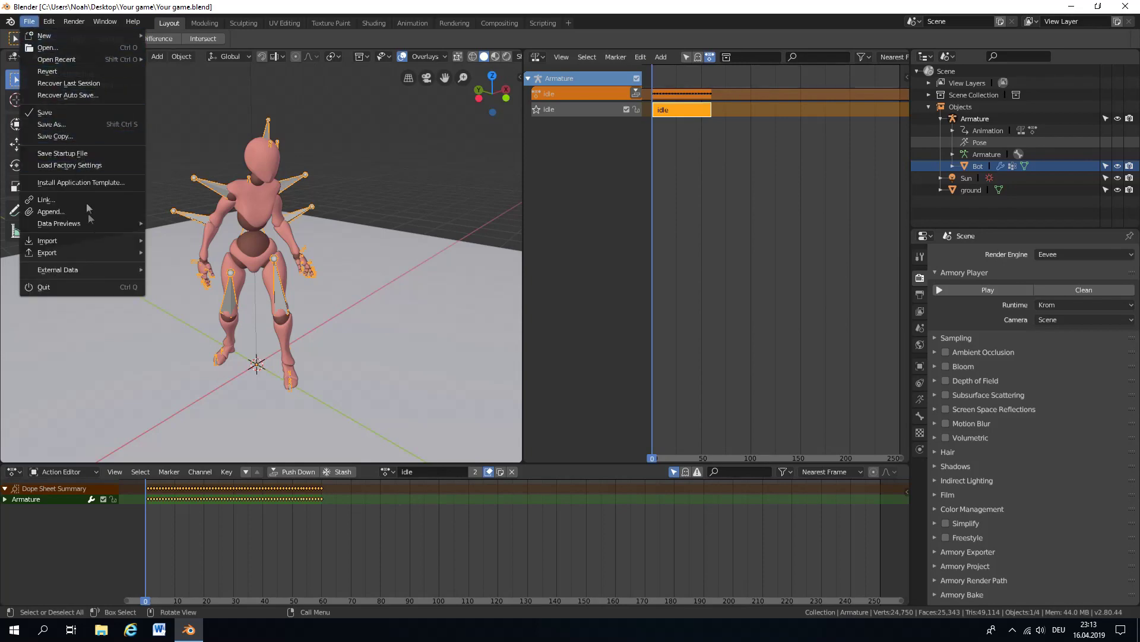
{"action": "mouse_move", "coordinate": [94, 240]}
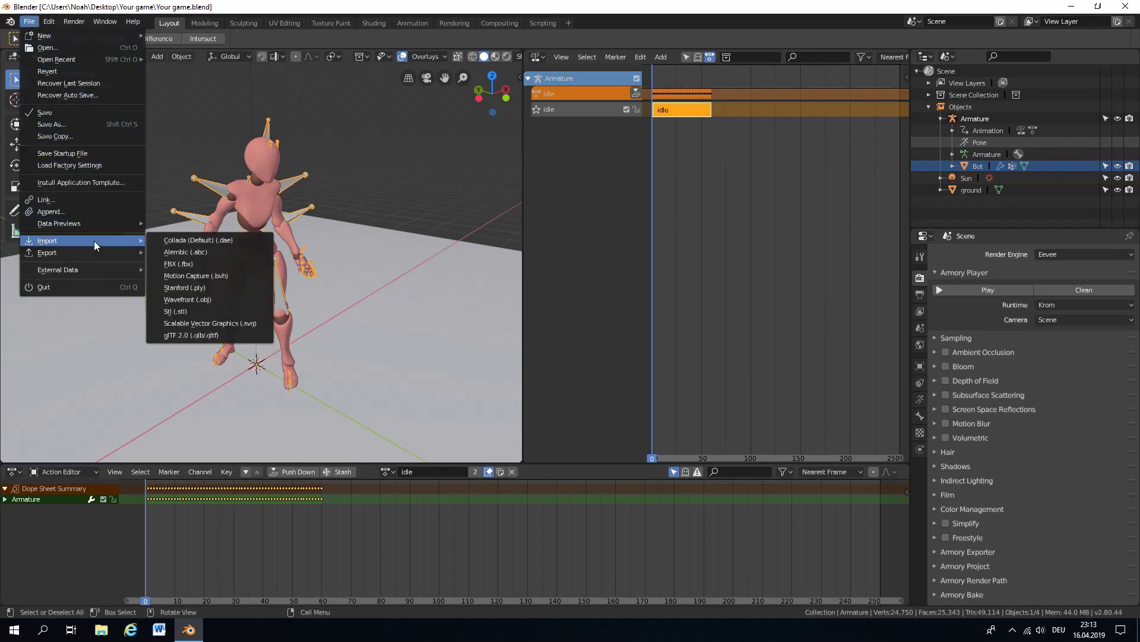
{"action": "left_click", "coordinate": [247, 265]}
{"action": "left_click", "coordinate": [208, 124]}
{"action": "left_click", "coordinate": [55, 446]}
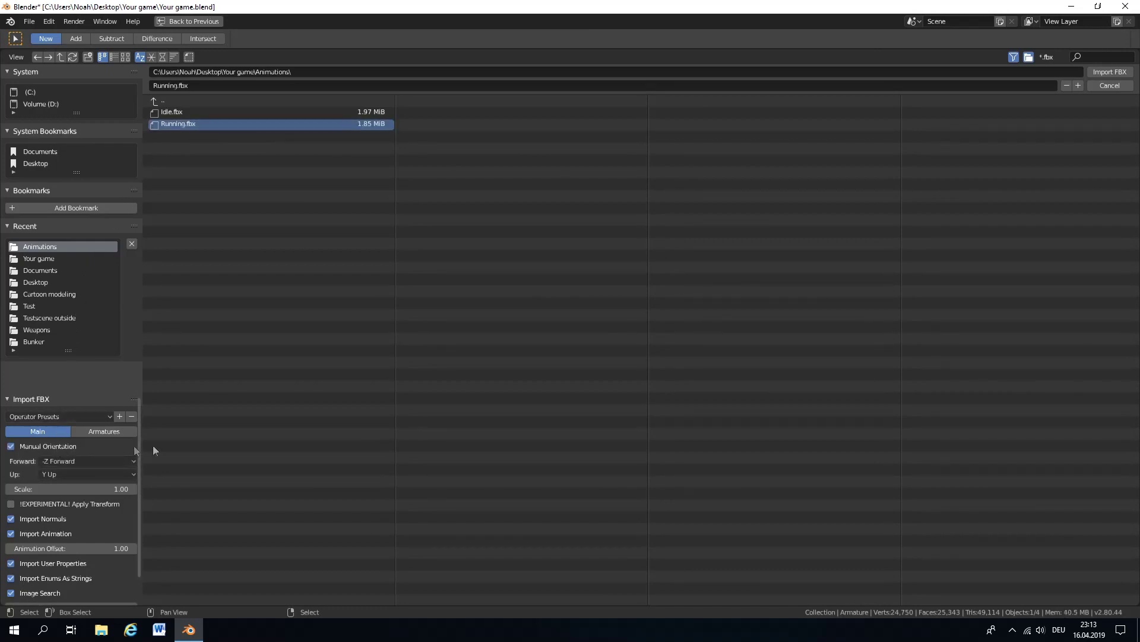
{"action": "left_click", "coordinate": [1097, 74]}
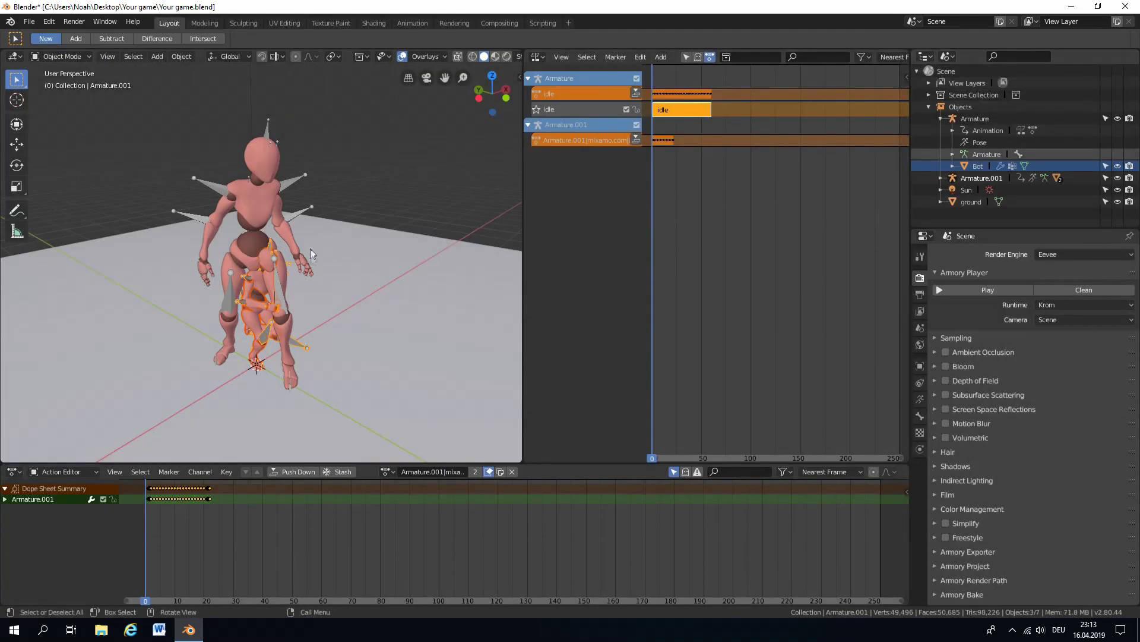
{"action": "key", "text": "x"}
{"action": "left_click", "coordinate": [302, 242]}
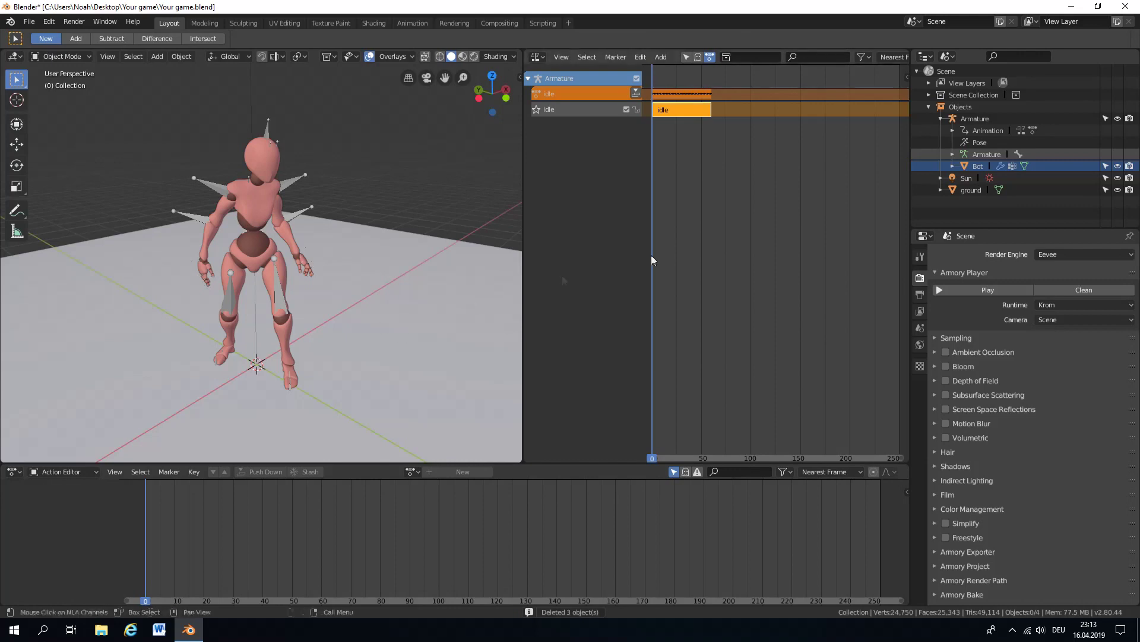
- Assign the Mixamo run animation to the Armature and rename the action run
{"action": "left_click", "coordinate": [941, 119]}
{"action": "left_click", "coordinate": [979, 119]}
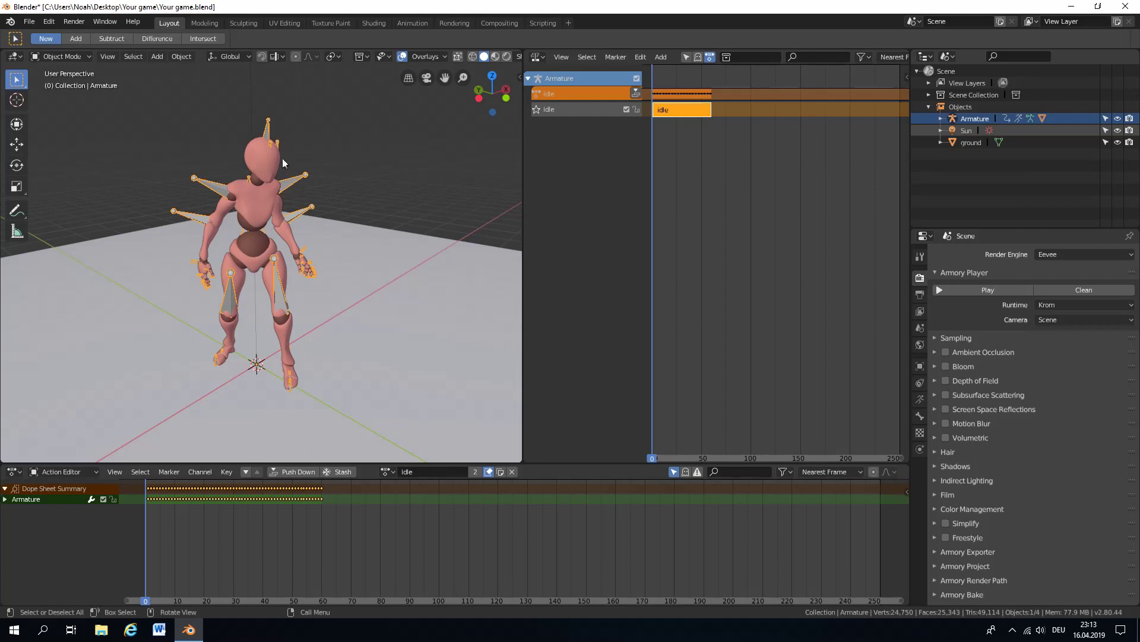
{"action": "left_click", "coordinate": [388, 471]}
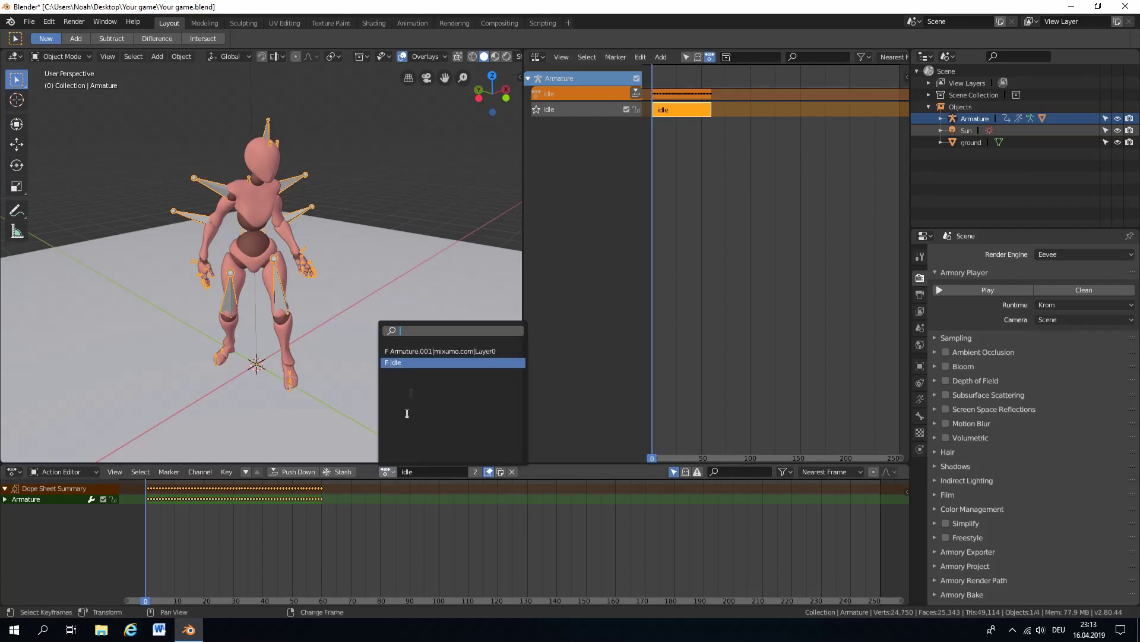
{"action": "left_click", "coordinate": [428, 351]}
{"action": "mouse_move", "coordinate": [145, 510]}
{"action": "right_mouse_down"}
{"action": "mouse_move", "coordinate": [205, 505]}
{"action": "mouse_move", "coordinate": [142, 507]}
{"action": "right_mouse_up"}
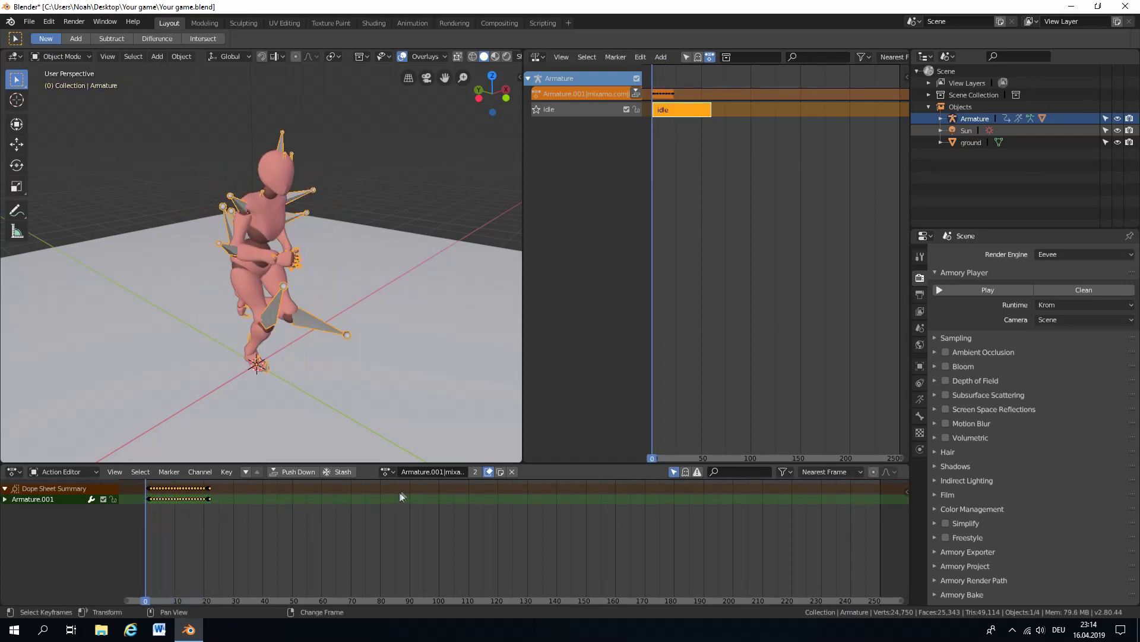
{"action": "left_click", "coordinate": [410, 472]}
{"action": "type", "text": "run"}
{"action": "key", "text": "Return"}
- Rename the channel Armature, push the run action down, and name its NLA track run
{"action": "double_click", "coordinate": [57, 499]}
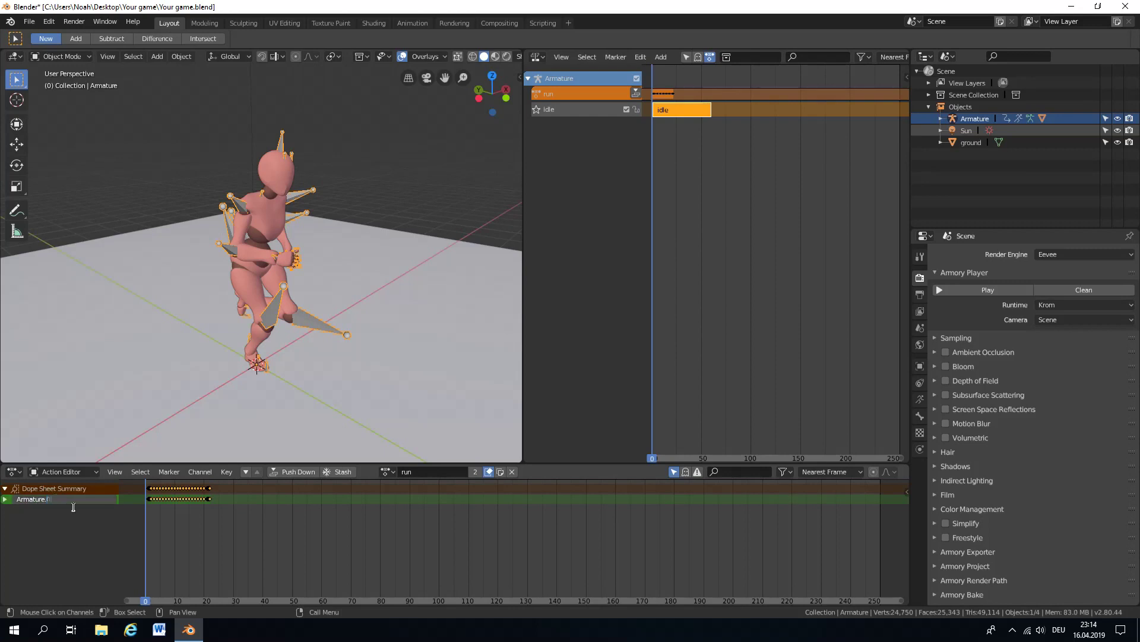
{"action": "key", "text": "Return"}
{"action": "left_click", "coordinate": [296, 472]}
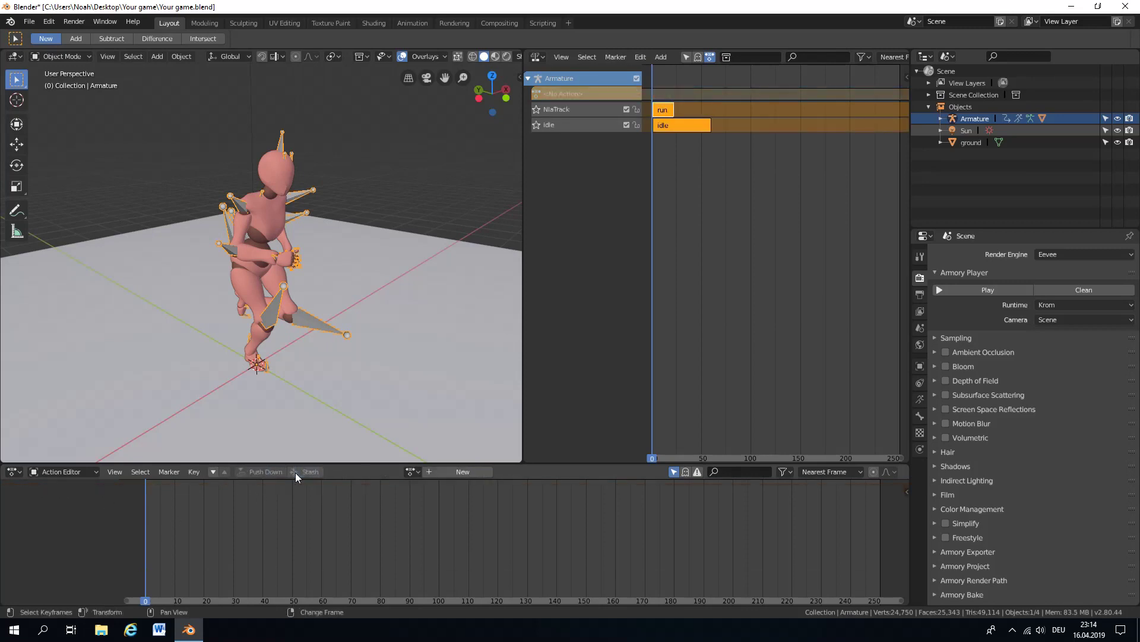
{"action": "double_click", "coordinate": [561, 108]}
{"action": "type", "text": "run"}
{"action": "key", "text": "Return"}
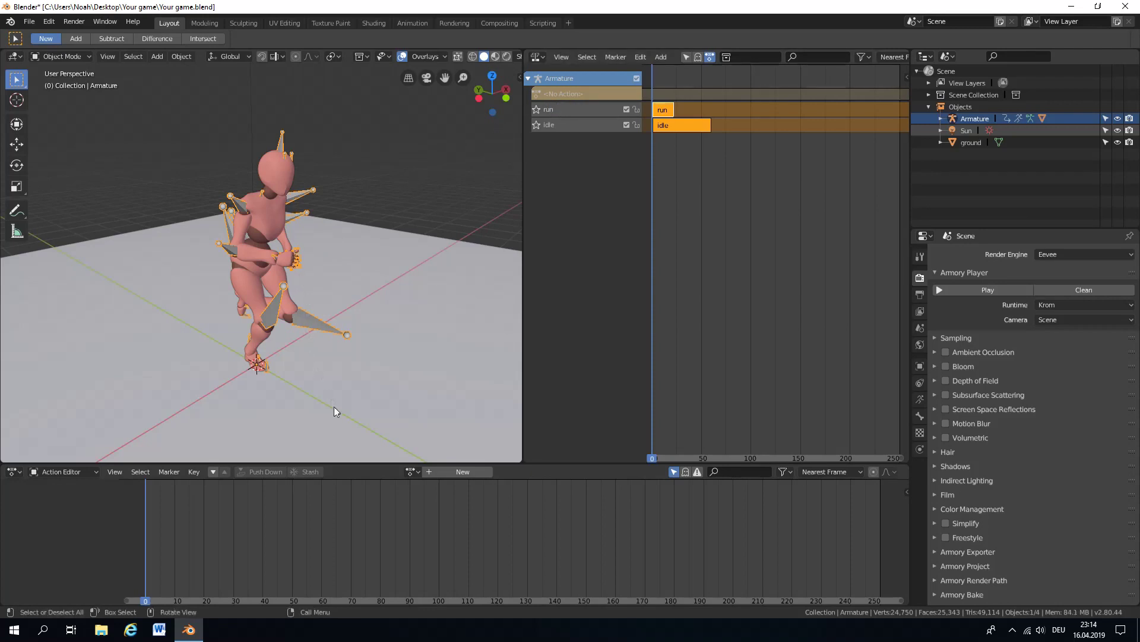
- Make idle the armature's active action again and enlarge the viewport
{"action": "left_click", "coordinate": [410, 470]}
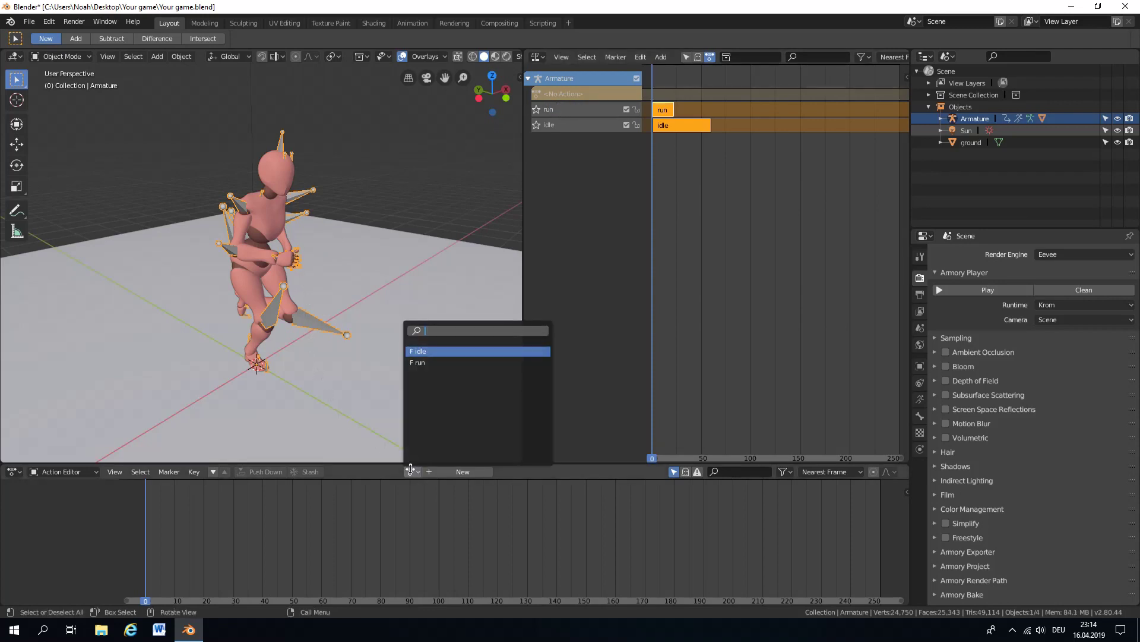
{"action": "left_click", "coordinate": [425, 352]}
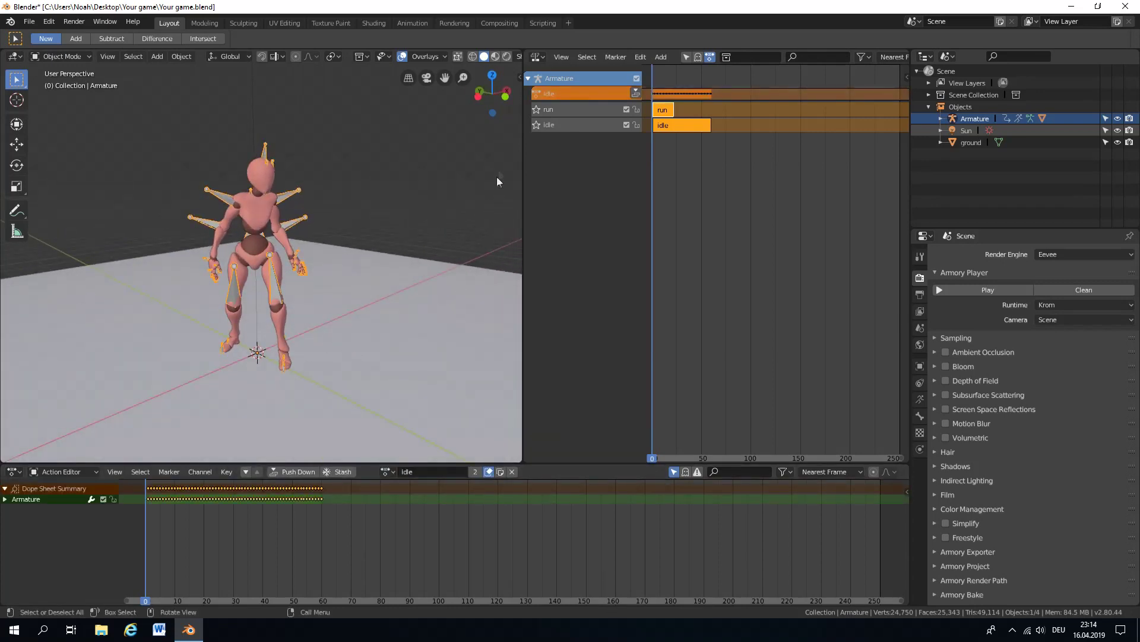
{"action": "left_click_drag", "start_coordinate": [168, 464], "coordinate": [167, 535]}
{"action": "middle_click_drag", "start_coordinate": [279, 381], "coordinate": [322, 329]}
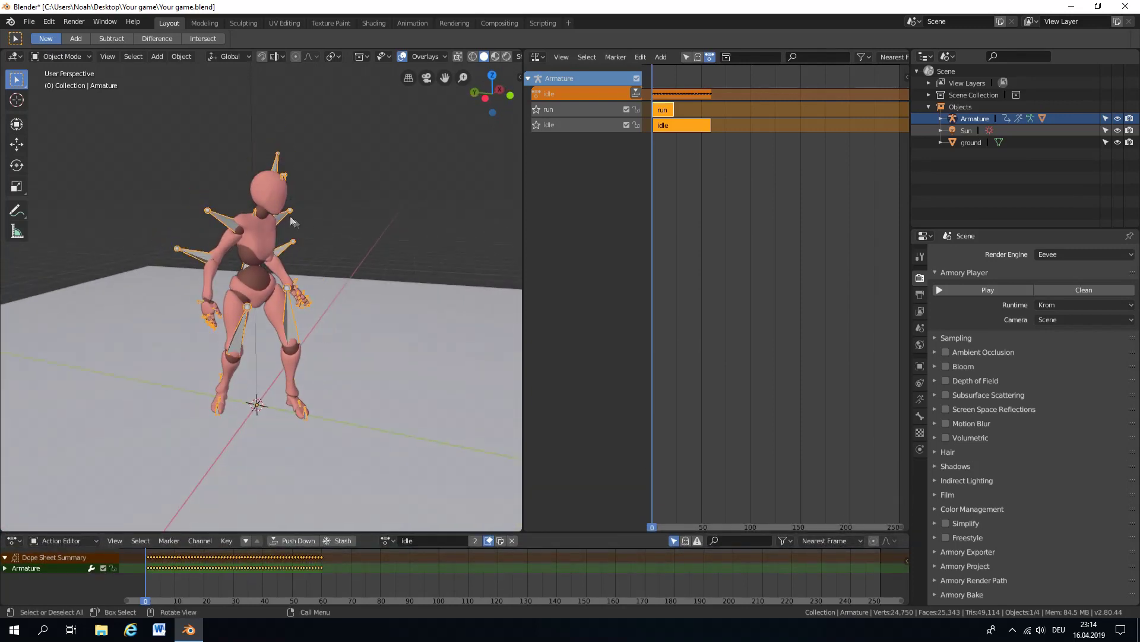
- Add a node-based Armory trait to the Armature in its object properties
{"action": "left_click", "coordinate": [920, 365]}
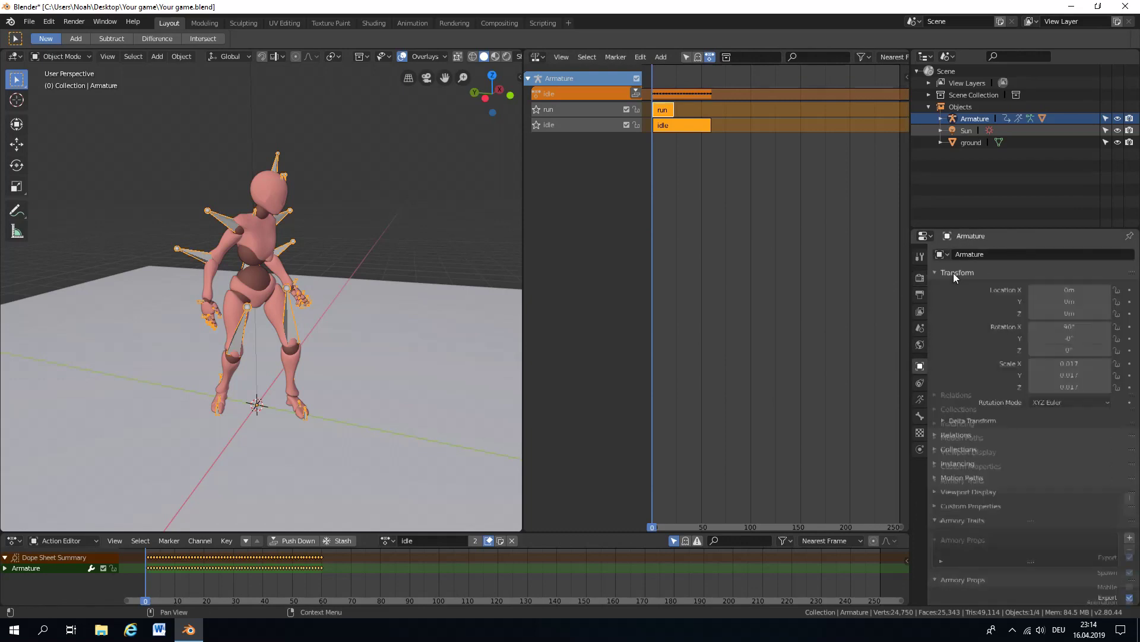
{"action": "left_click", "coordinate": [955, 433]}
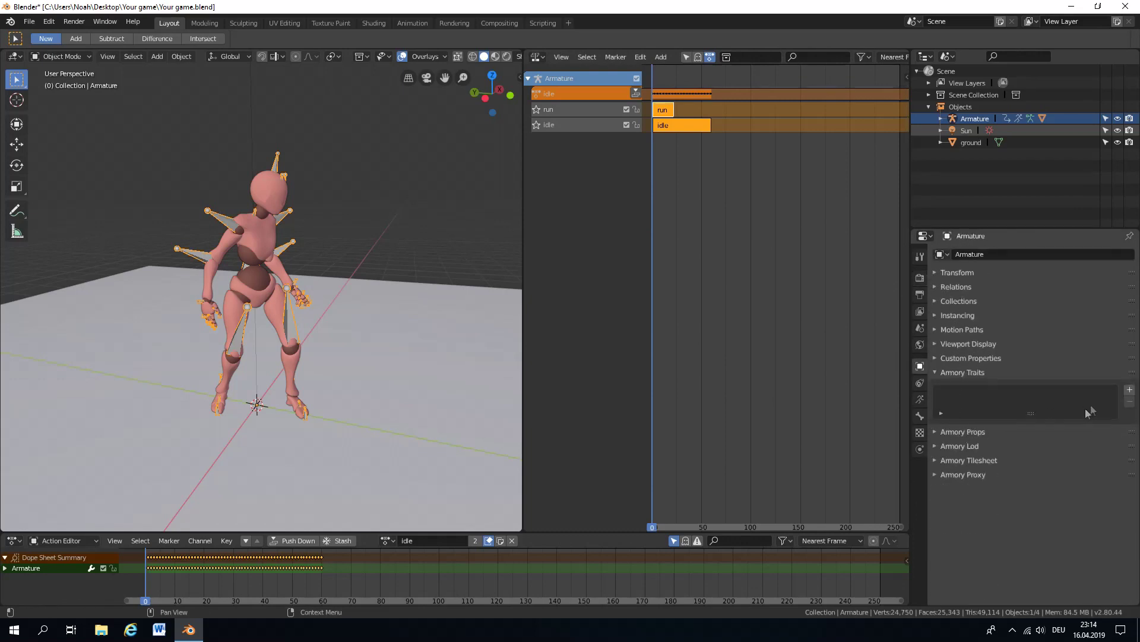
{"action": "left_click", "coordinate": [1129, 391]}
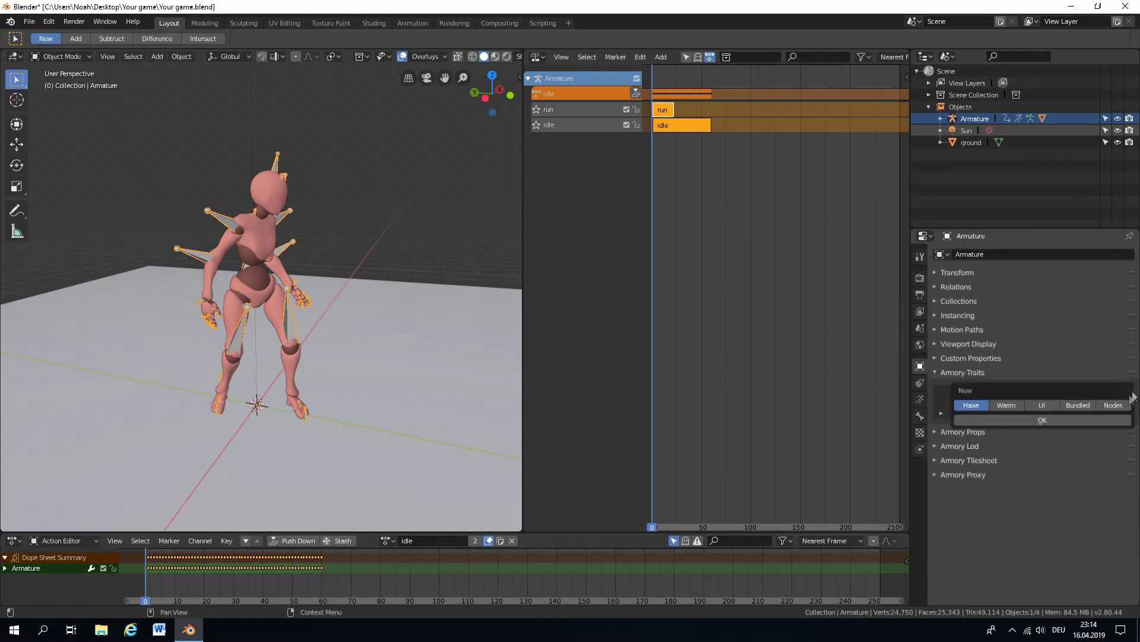
{"action": "left_click", "coordinate": [1110, 417]}
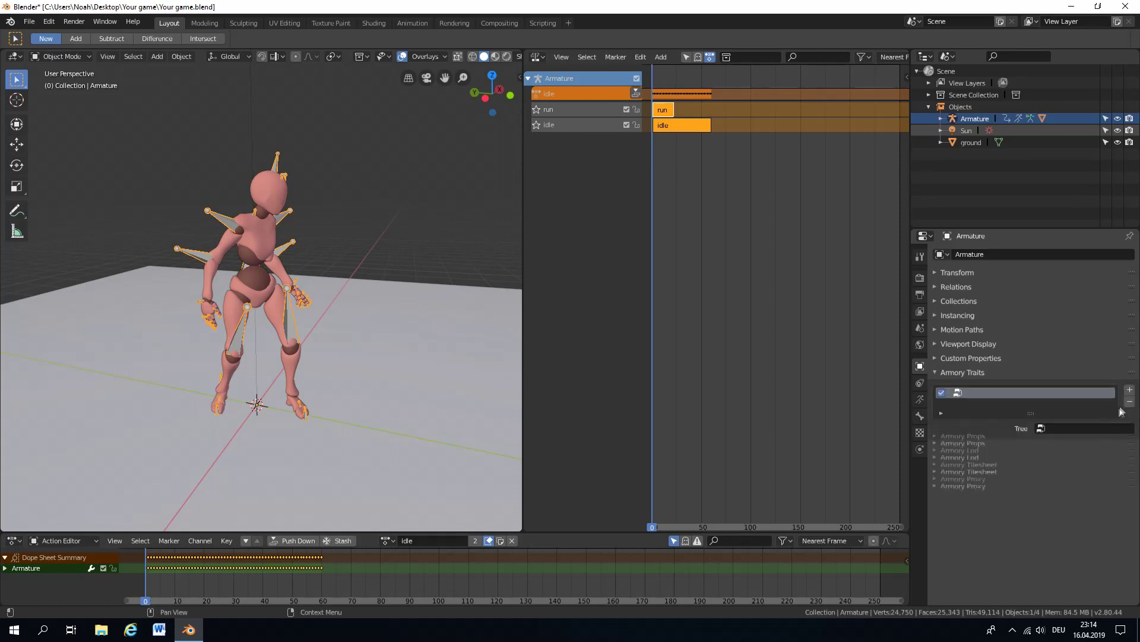
- Turn the NLA area into a Logic Node Editor and link a new 'Character animation' tree to the trait
{"action": "left_click", "coordinate": [538, 57]}
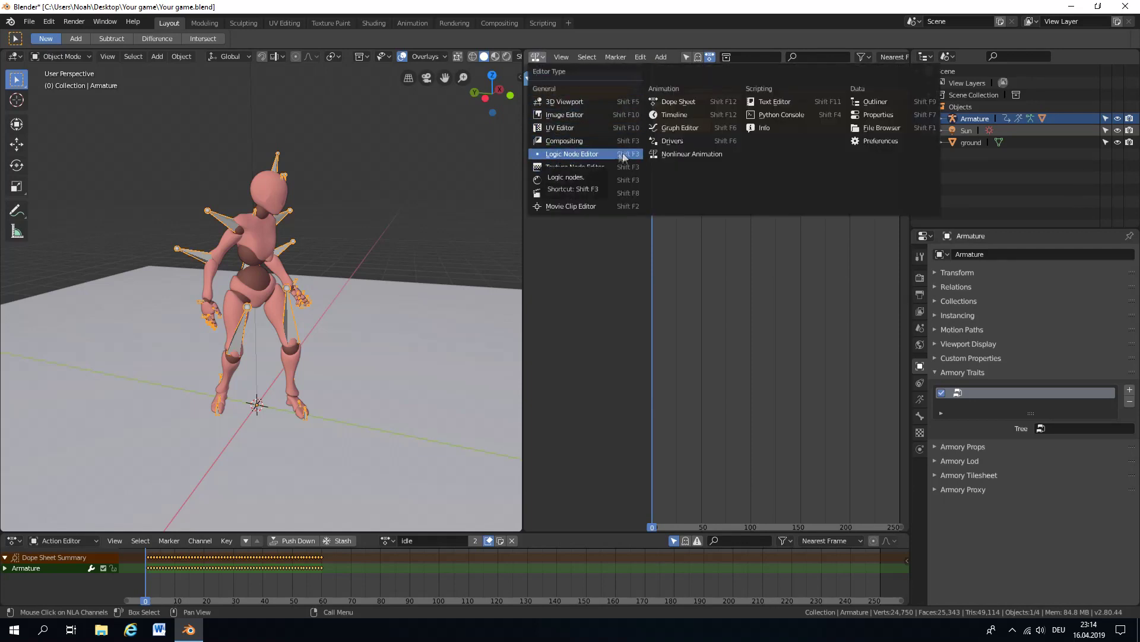
{"action": "left_click", "coordinate": [558, 156]}
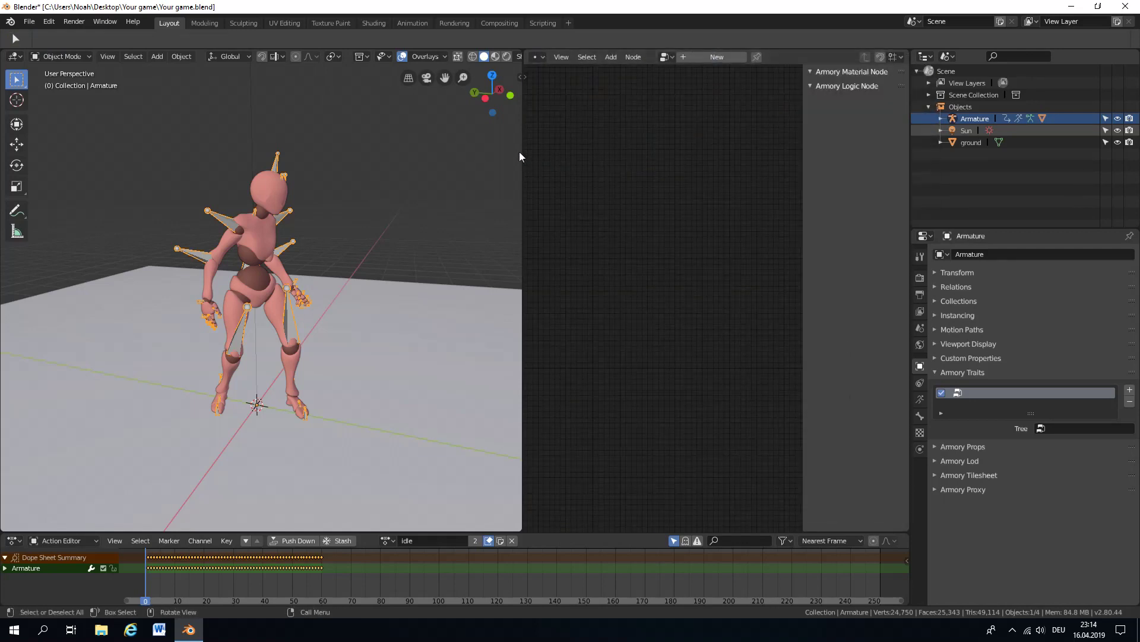
{"action": "left_click_drag", "start_coordinate": [520, 151], "coordinate": [417, 155]}
{"action": "left_click_drag", "start_coordinate": [802, 108], "coordinate": [889, 109]}
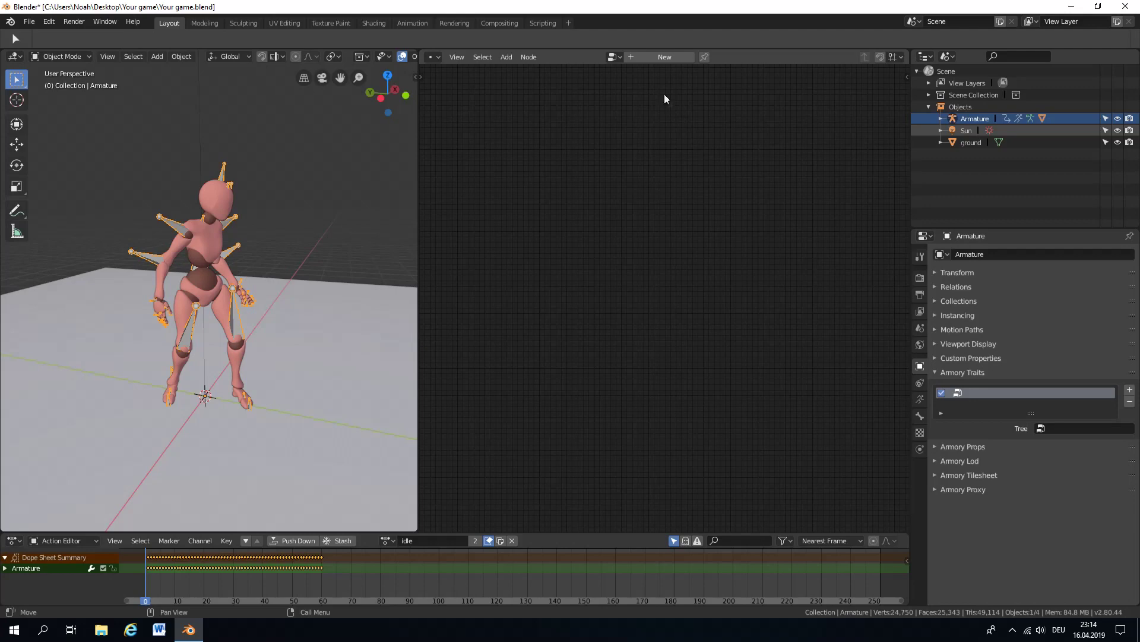
{"action": "left_click", "coordinate": [657, 57]}
{"action": "left_click", "coordinate": [658, 57]}
{"action": "type", "text": "Character animation"}
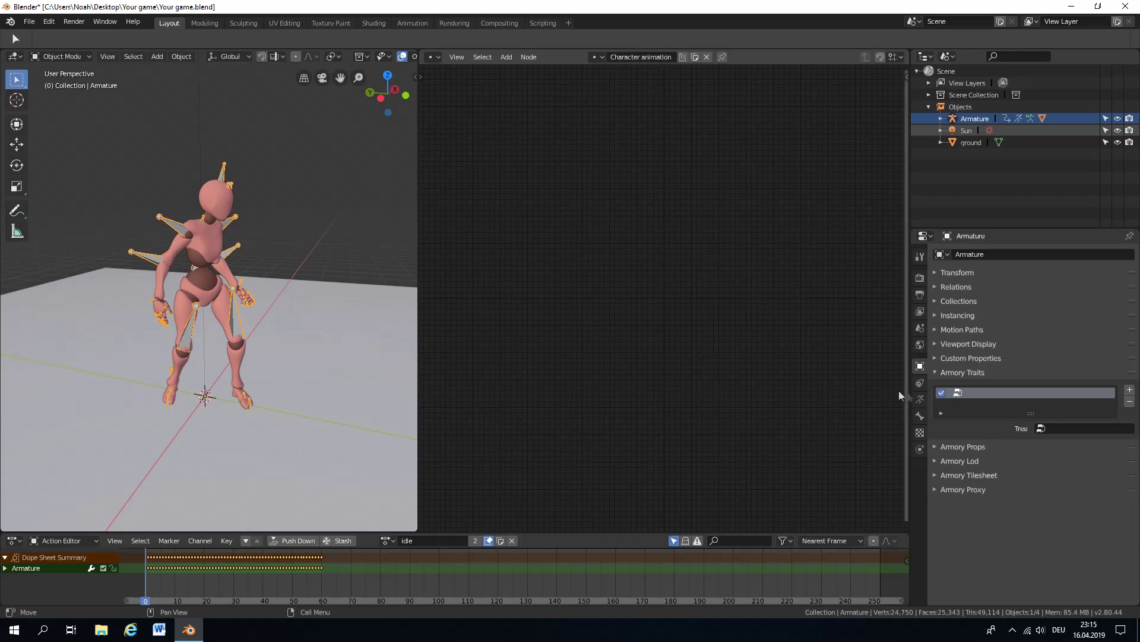
{"action": "left_click", "coordinate": [1073, 428]}
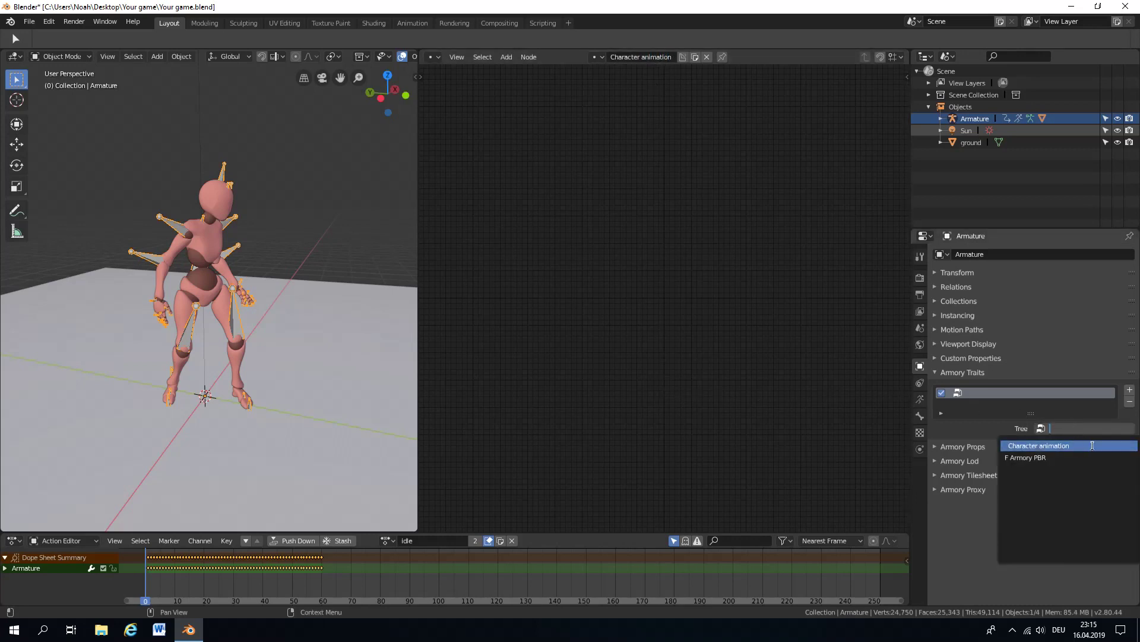
{"action": "left_click", "coordinate": [1093, 445]}
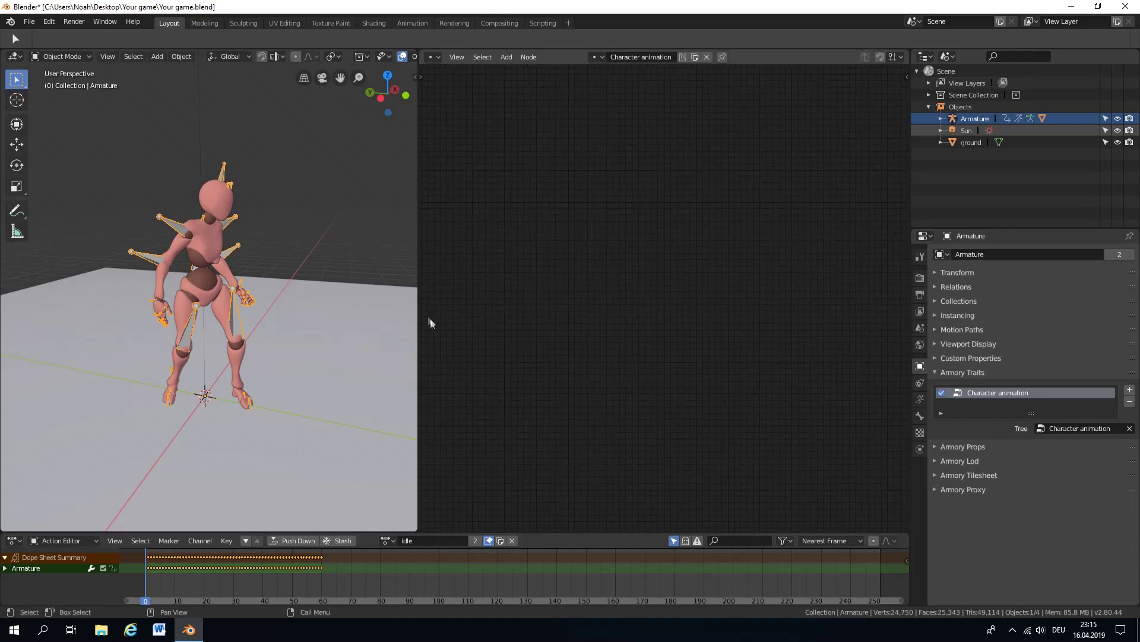
{"action": "left_click_drag", "start_coordinate": [418, 315], "coordinate": [362, 314]}
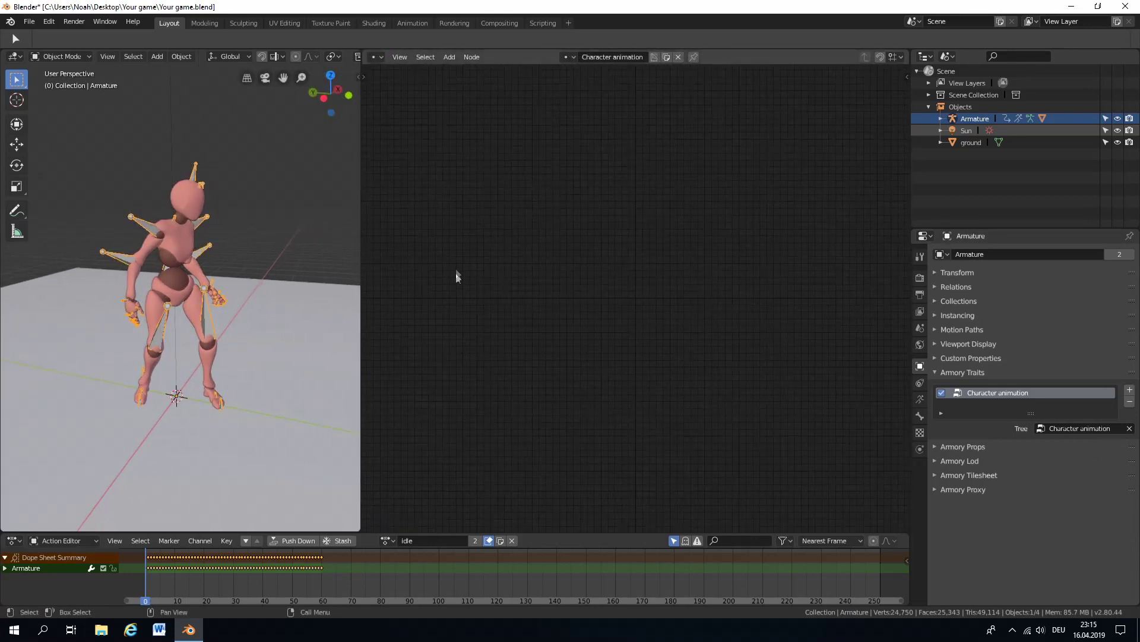
- Add an On Keyboard node triggered on Started for the w key
{"action": "left_click", "coordinate": [449, 57]}
{"action": "mouse_move", "coordinate": [477, 154]}
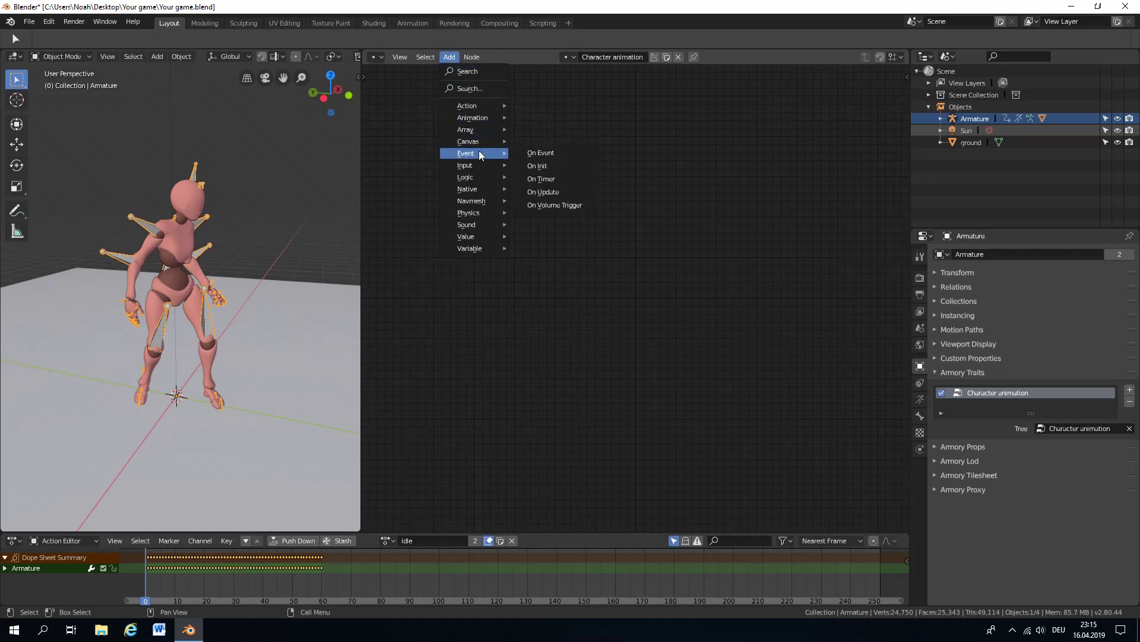
{"action": "left_click", "coordinate": [466, 72]}
{"action": "type", "text": "on keyboa"}
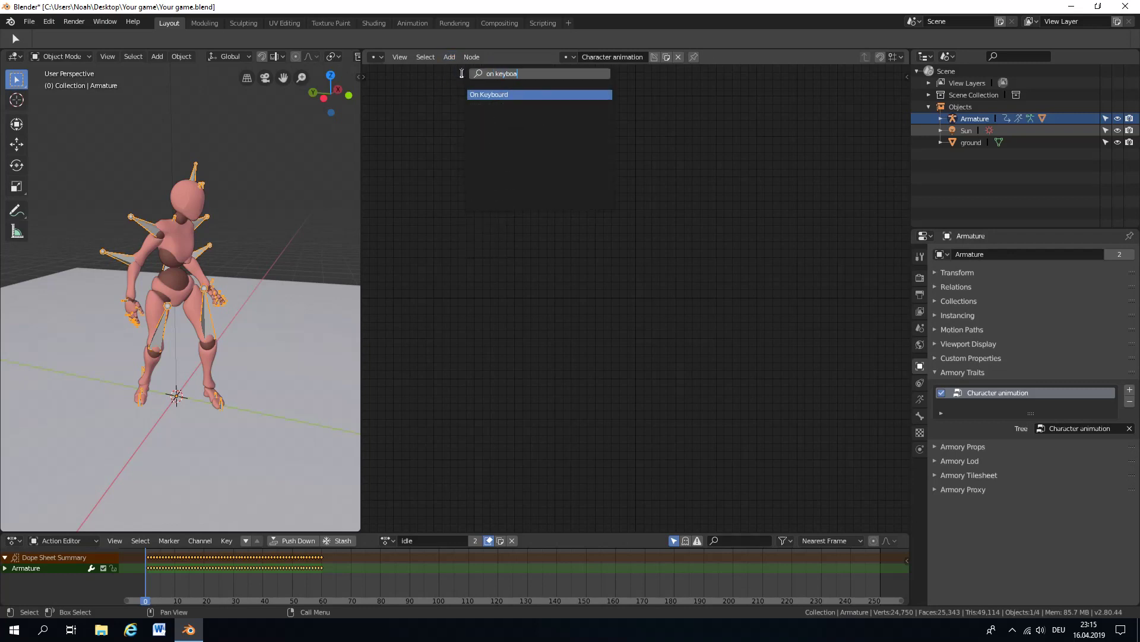
{"action": "type", "text": "rd"}
{"action": "key", "text": "Return"}
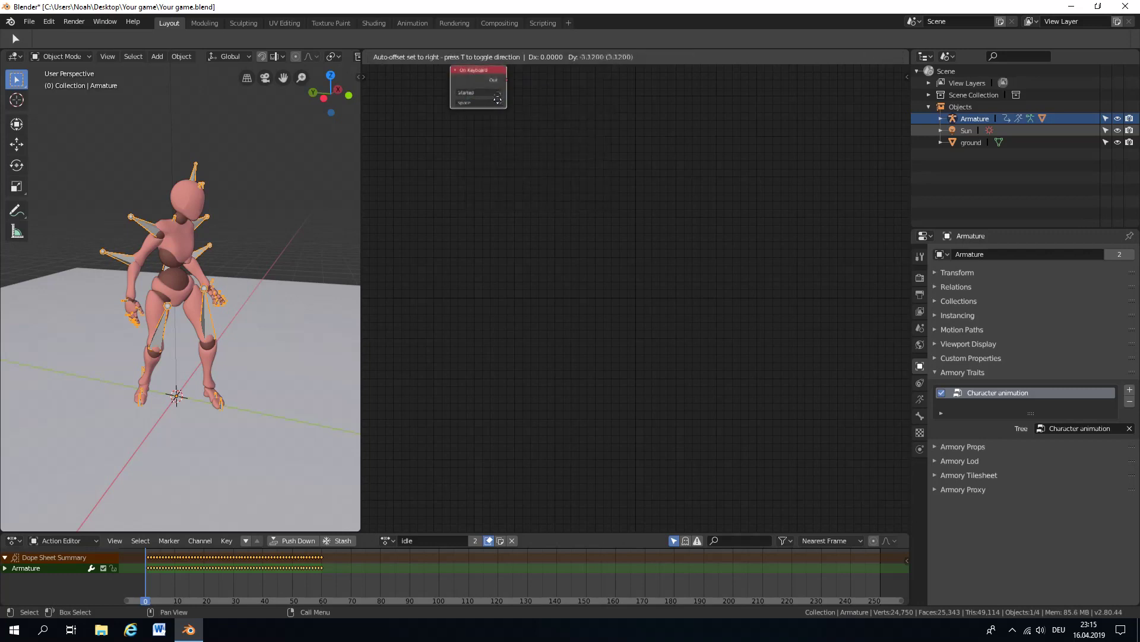
{"action": "middle_click_drag", "start_coordinate": [516, 207], "coordinate": [615, 306]}
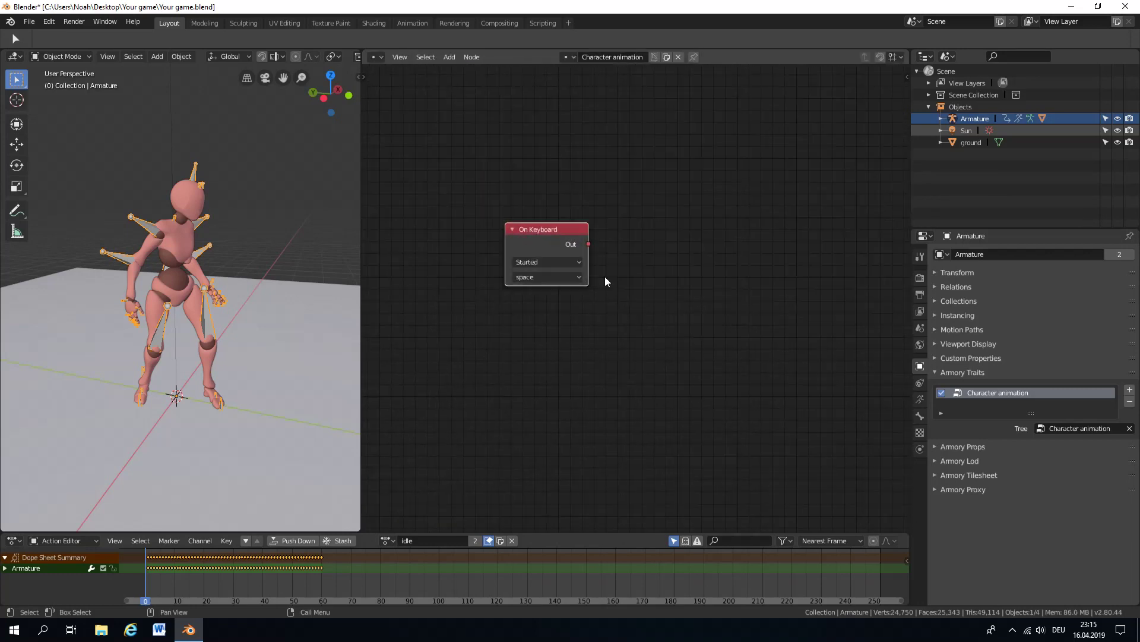
{"action": "left_click", "coordinate": [542, 263]}
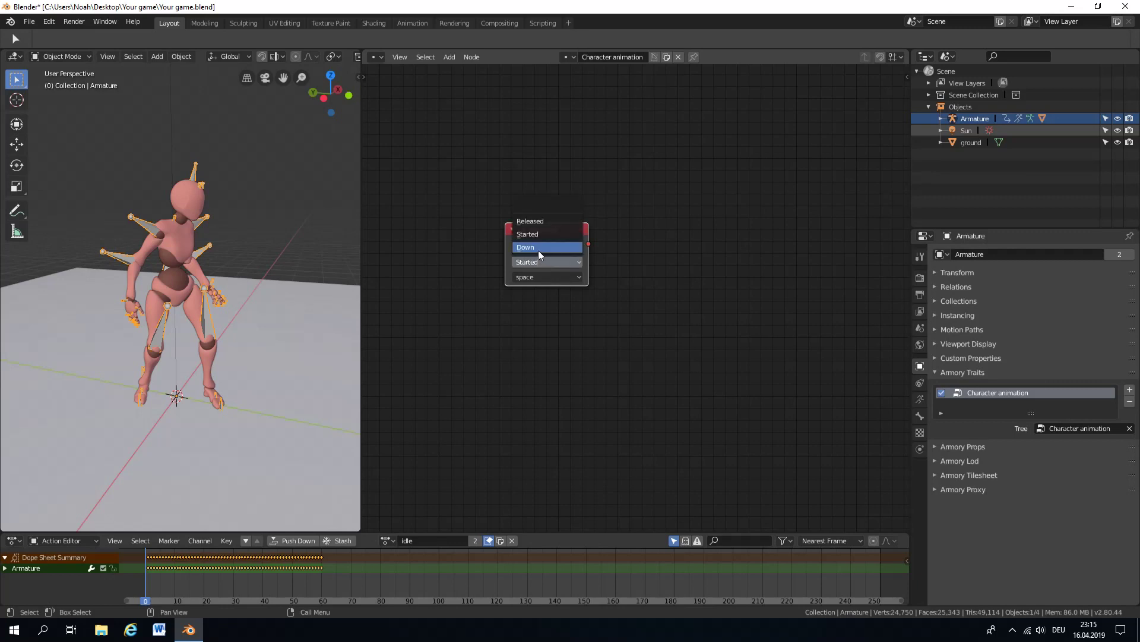
{"action": "left_click", "coordinate": [537, 236]}
{"action": "left_click", "coordinate": [545, 276]}
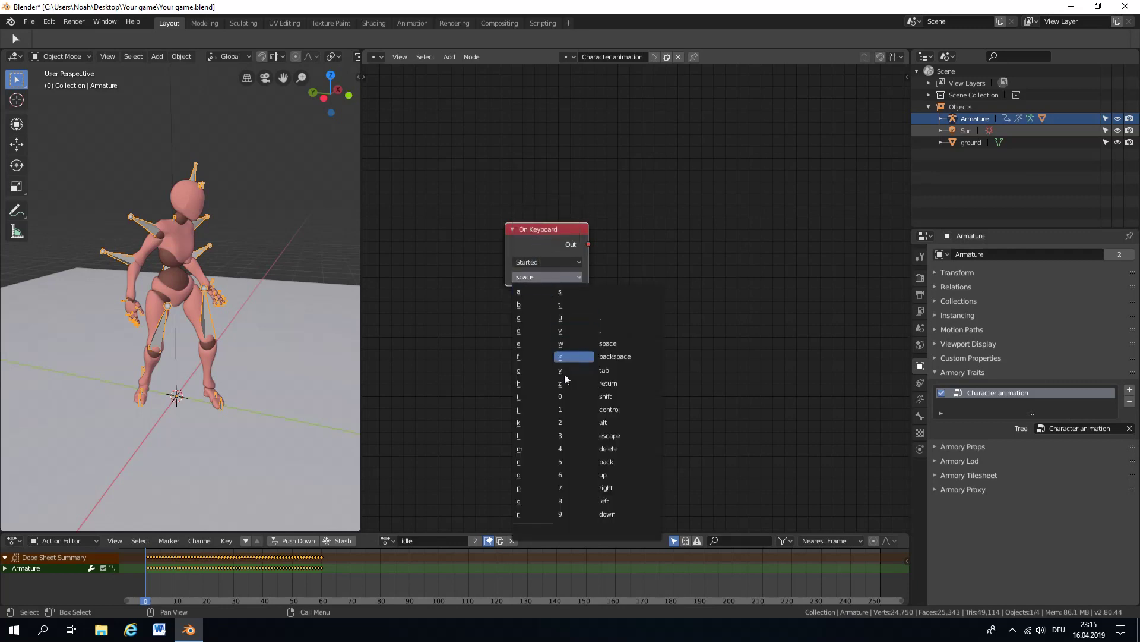
{"action": "key", "text": "w"}
{"action": "middle_click_drag", "start_coordinate": [572, 383], "coordinate": [500, 354]}
{"action": "scroll", "coordinate": [604, 252], "scroll_direction": "down", "scroll_amount": 1}
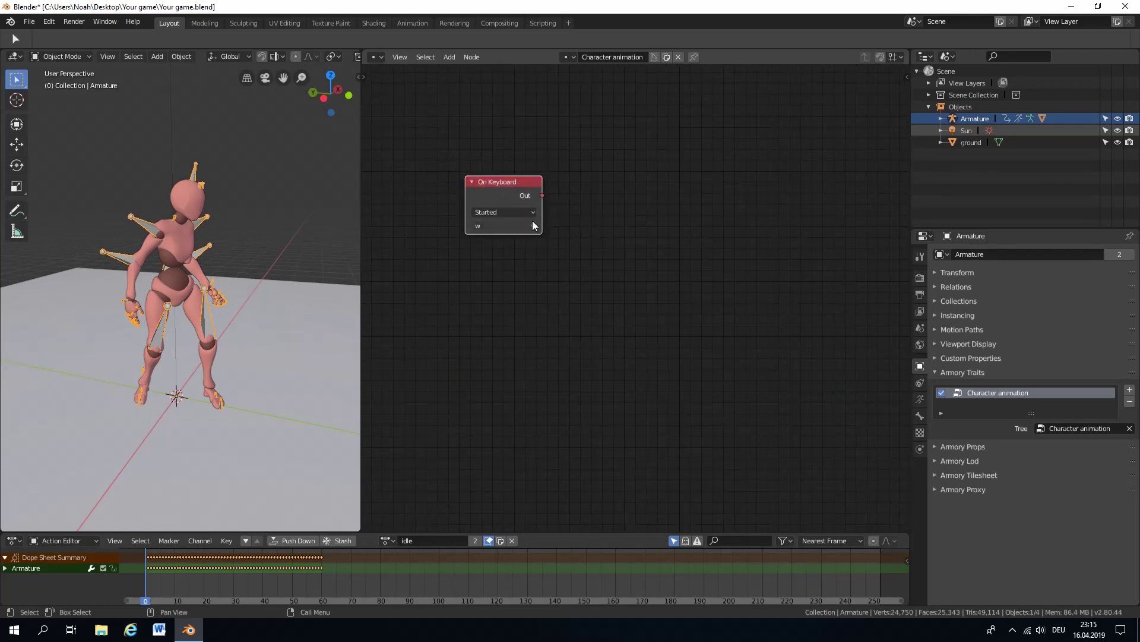
- Duplicate the On Keyboard node below and set the copy's trigger to Released
{"action": "key", "text": "shift+d"}
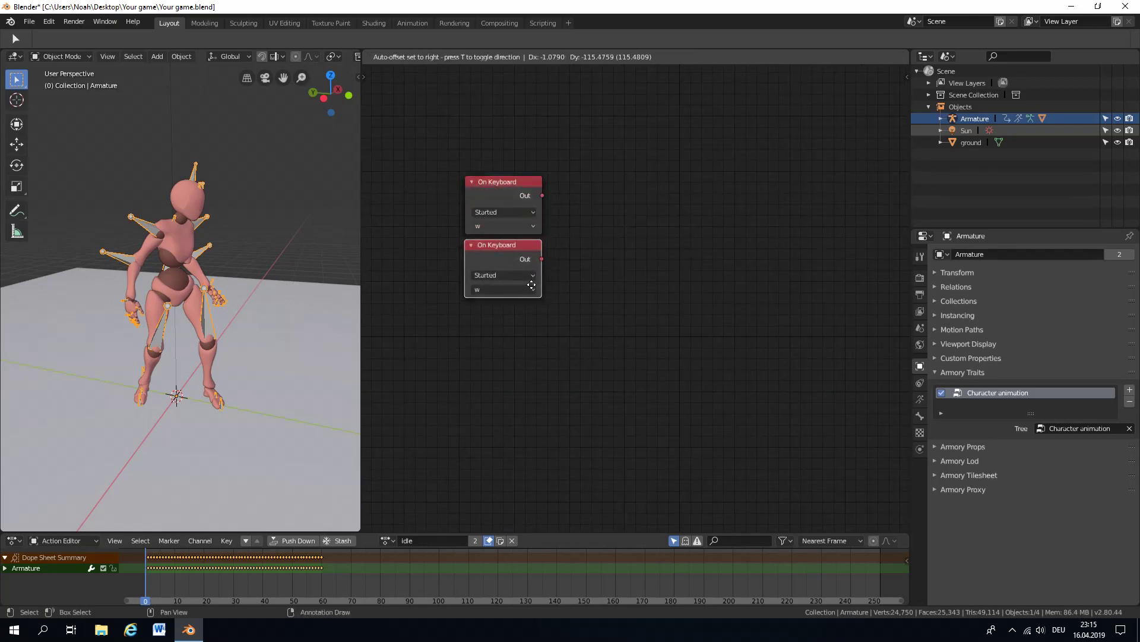
{"action": "left_click", "coordinate": [533, 286]}
{"action": "left_click", "coordinate": [513, 277]}
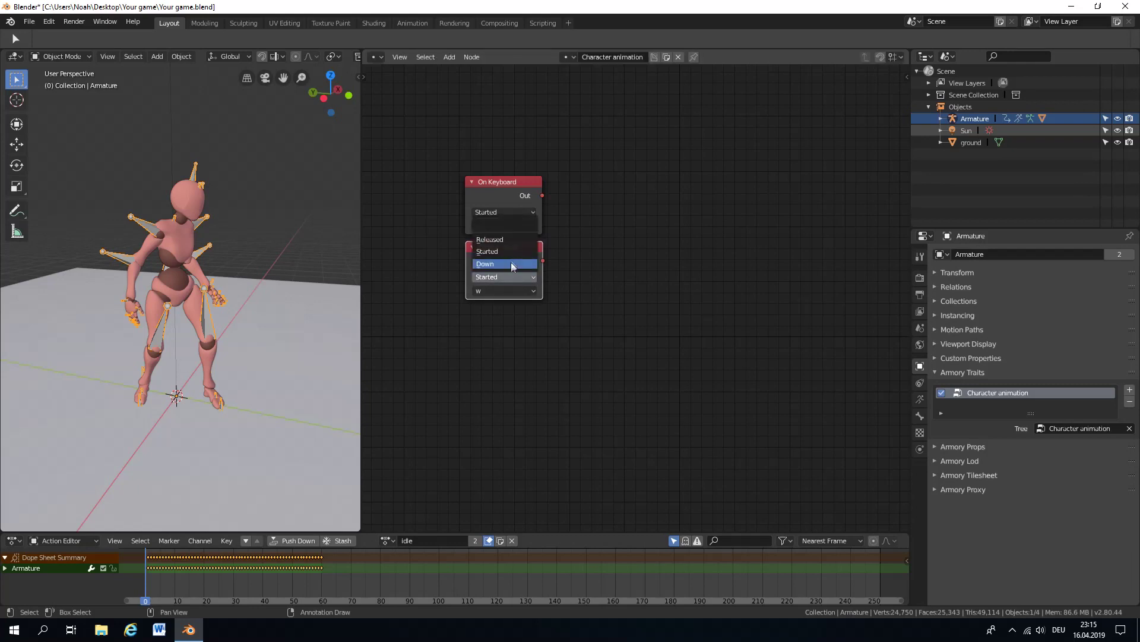
{"action": "left_click", "coordinate": [511, 238]}
{"action": "middle_click_drag", "start_coordinate": [625, 229], "coordinate": [600, 242]}
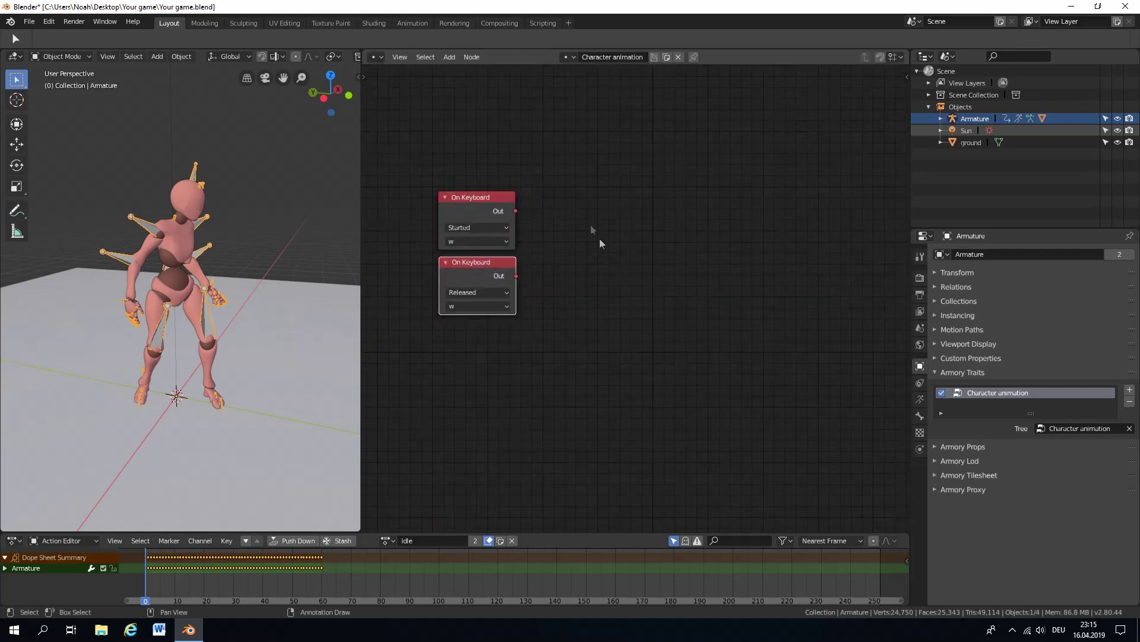
- Add two Play Action nodes and wire the w Started and Released events into them
{"action": "left_click", "coordinate": [449, 57]}
{"action": "left_click", "coordinate": [466, 71]}
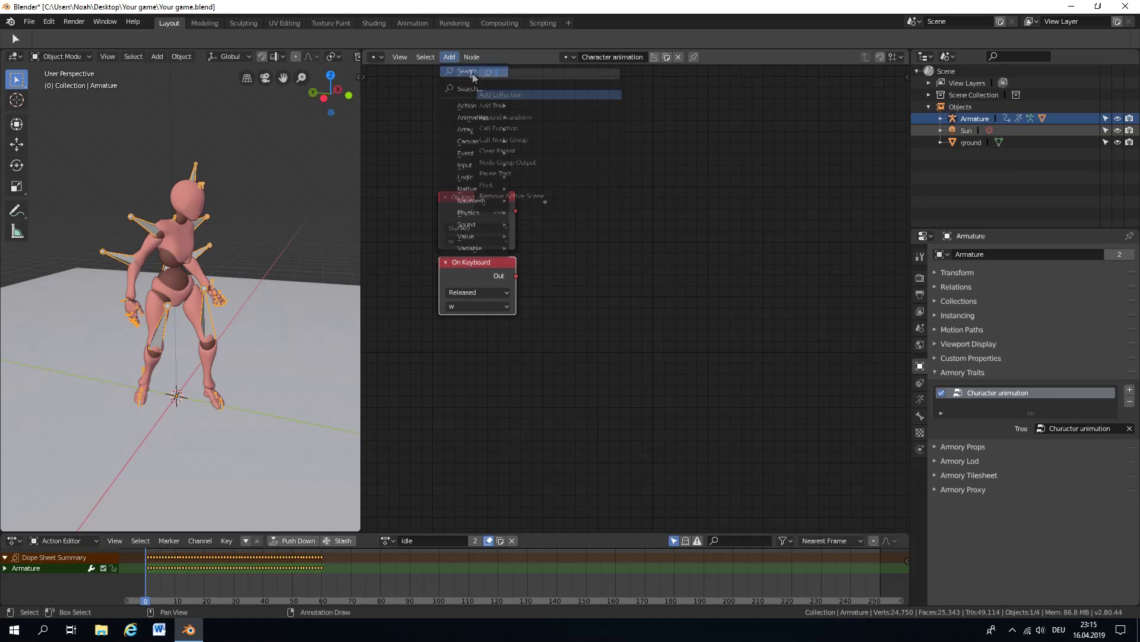
{"action": "type", "text": "play action"}
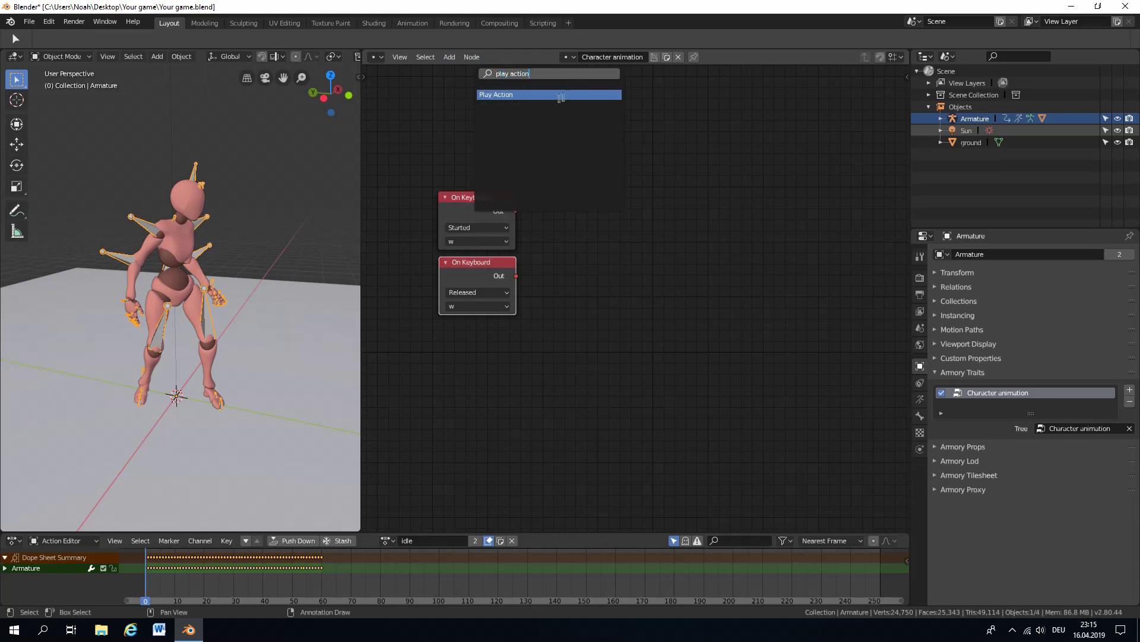
{"action": "left_click", "coordinate": [529, 95]}
{"action": "left_click", "coordinate": [703, 222]}
{"action": "key", "text": "shift+d"}
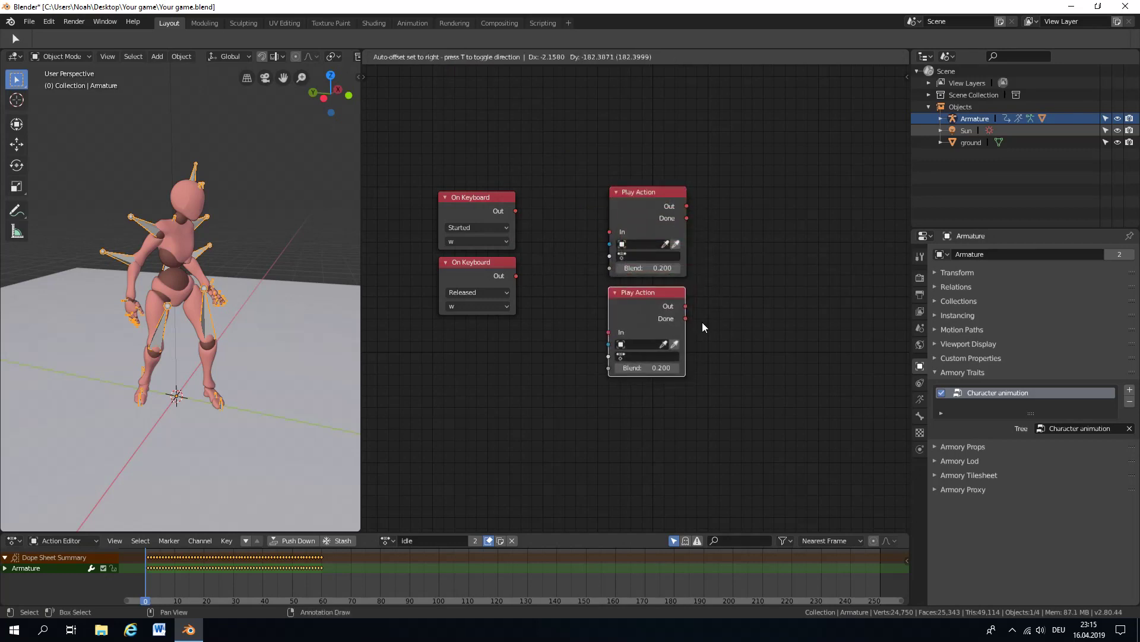
{"action": "left_click", "coordinate": [702, 322]}
{"action": "scroll", "coordinate": [535, 238], "scroll_direction": "up", "scroll_amount": 1}
{"action": "left_click_drag", "start_coordinate": [506, 203], "coordinate": [607, 226]}
{"action": "left_click_drag", "start_coordinate": [506, 275], "coordinate": [550, 306]}
{"action": "left_click_drag", "start_coordinate": [617, 343], "coordinate": [618, 344]}
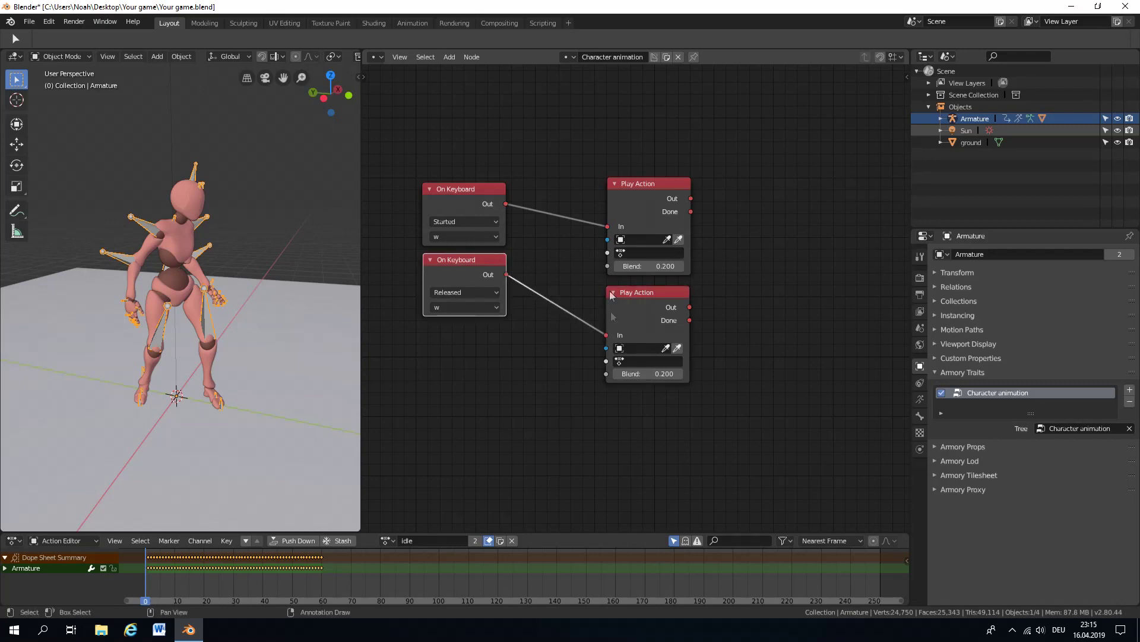
{"action": "scroll", "coordinate": [628, 247], "scroll_direction": "up", "scroll_amount": 1}
{"action": "scroll", "coordinate": [628, 247], "scroll_direction": "up", "scroll_amount": 2, "text": "shift"}
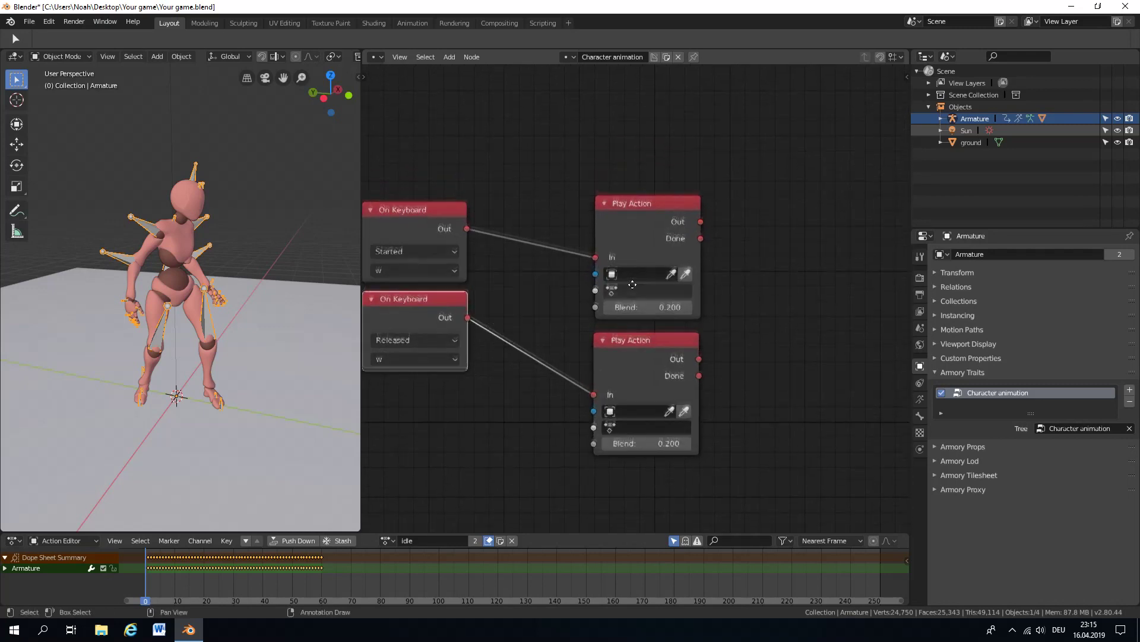
- Set the upper Play Action node to play Armature's run action
{"action": "left_click", "coordinate": [625, 206]}
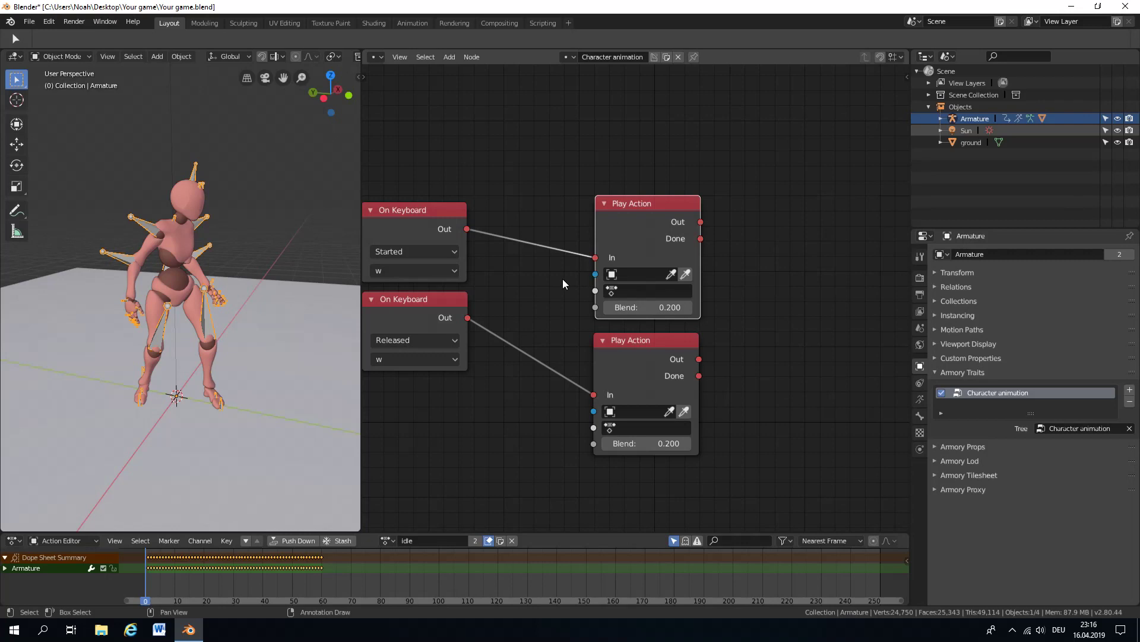
{"action": "left_click", "coordinate": [627, 274]}
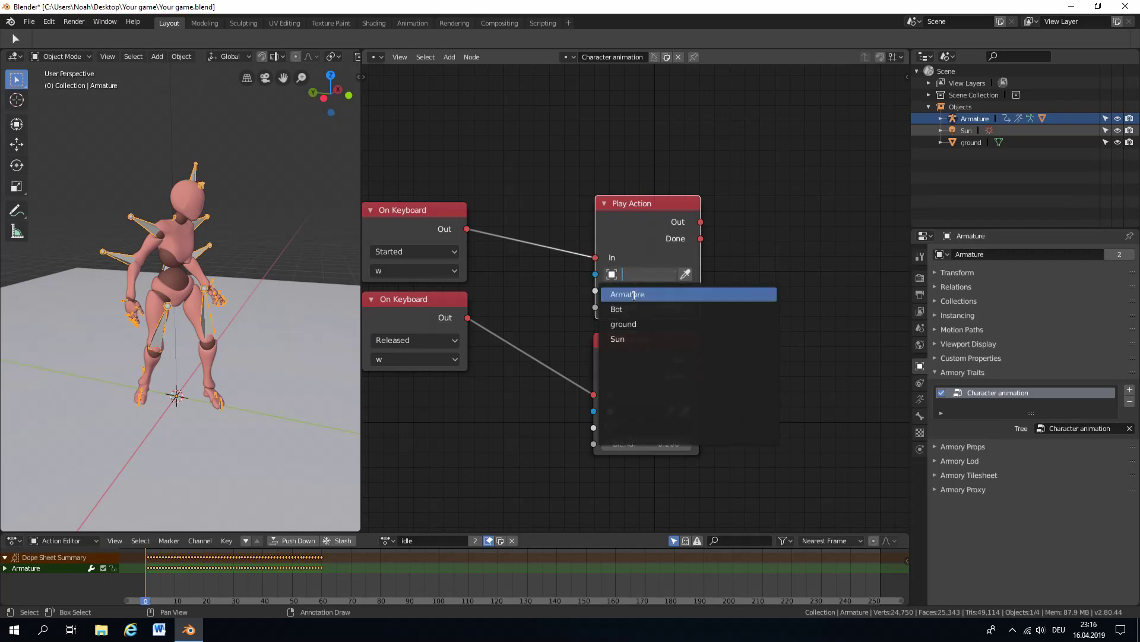
{"action": "left_click", "coordinate": [641, 295]}
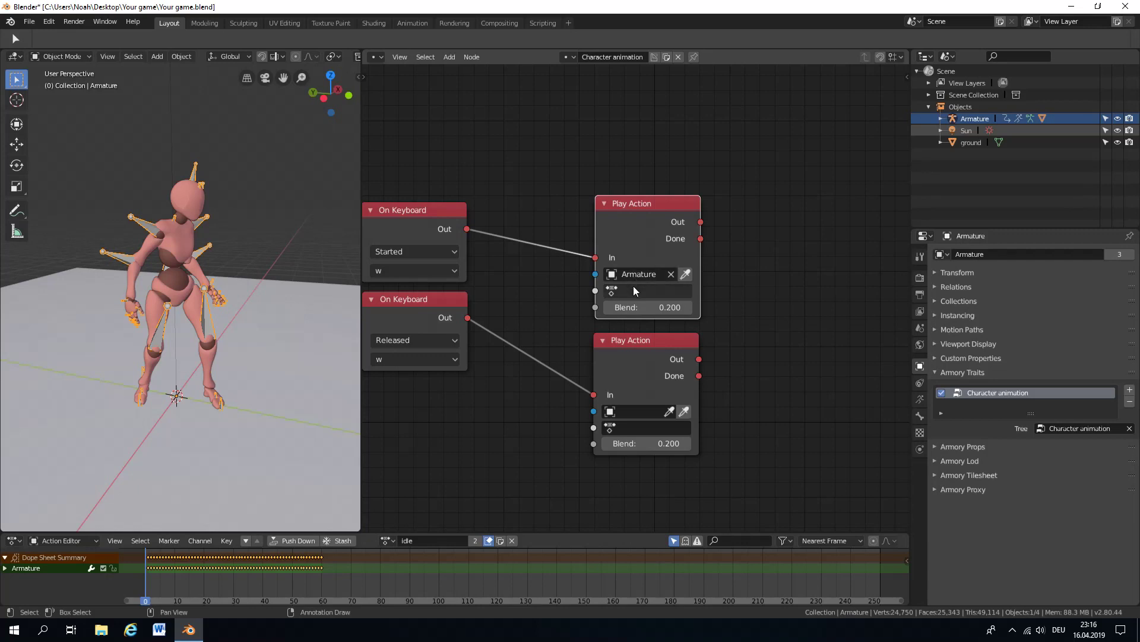
{"action": "left_click", "coordinate": [633, 290]}
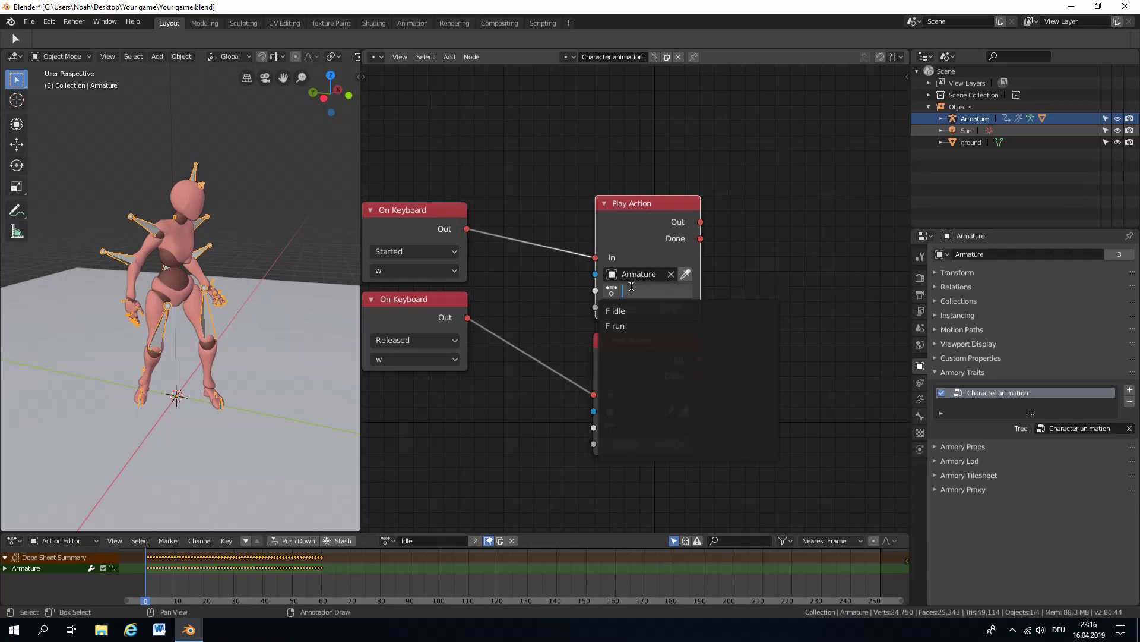
{"action": "left_click", "coordinate": [634, 326]}
{"action": "scroll", "coordinate": [656, 303], "scroll_direction": "down", "scroll_amount": 1}
{"action": "middle_click_drag", "start_coordinate": [656, 303], "coordinate": [679, 231]}
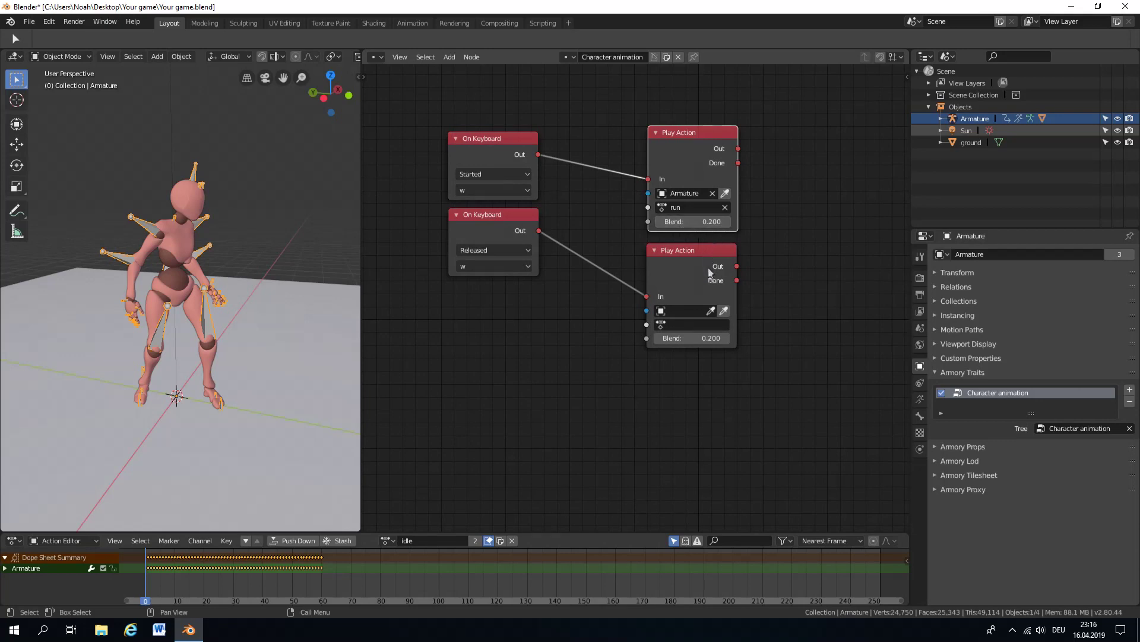
- Set the lower Play Action node to play Armature's idle action
{"action": "left_click", "coordinate": [683, 311]}
{"action": "left_click", "coordinate": [681, 328]}
{"action": "left_click", "coordinate": [682, 325]}
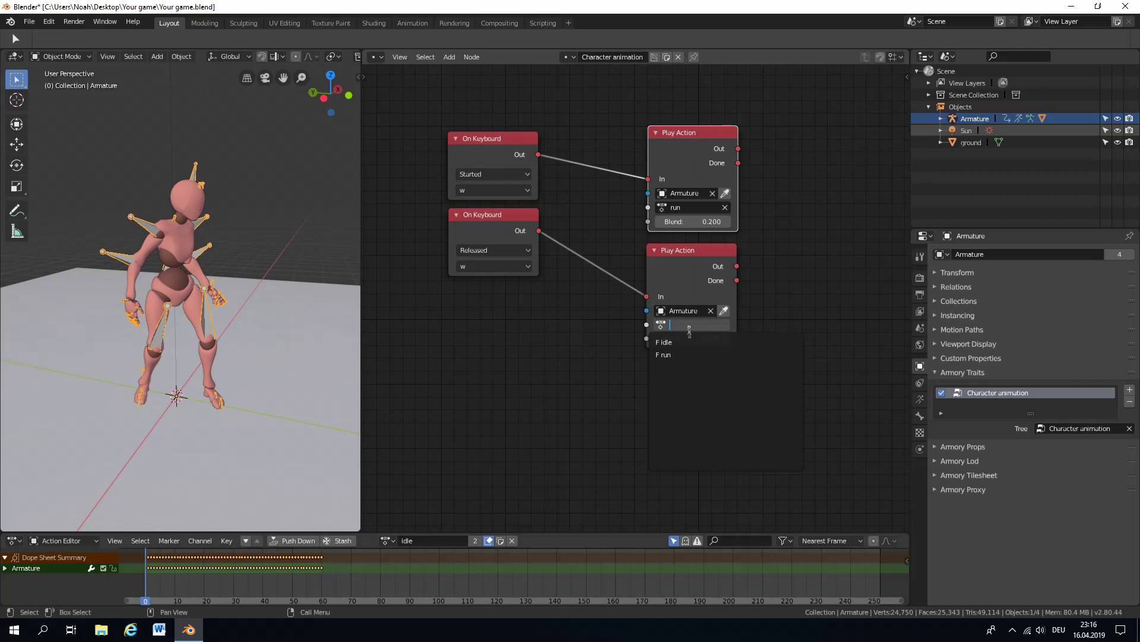
{"action": "left_click", "coordinate": [692, 342]}
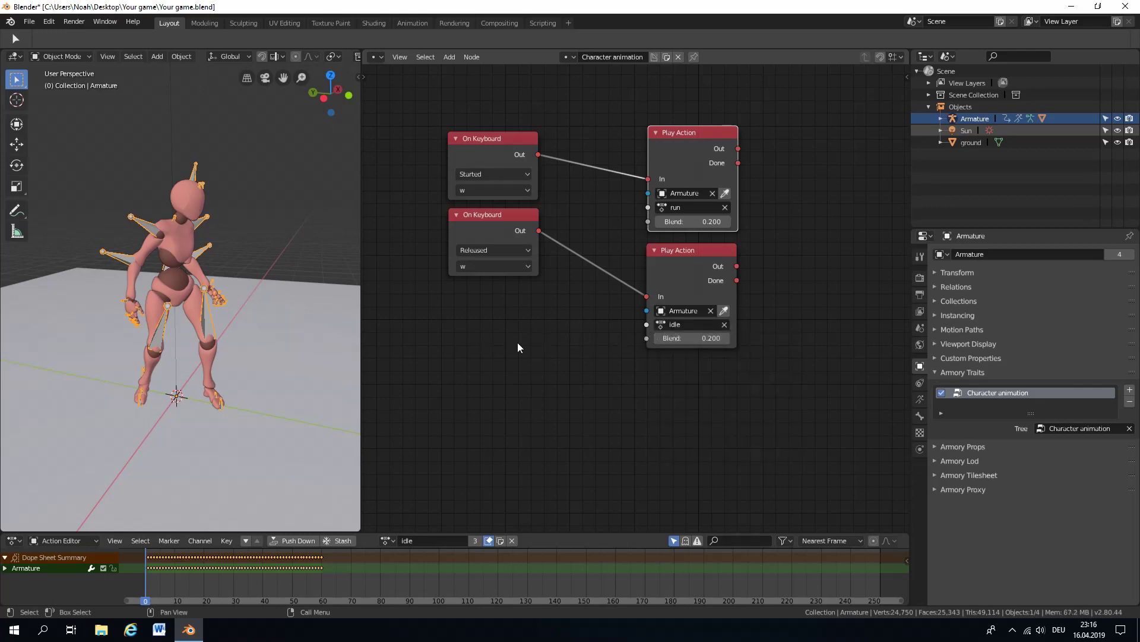
{"action": "left_click", "coordinate": [921, 278]}
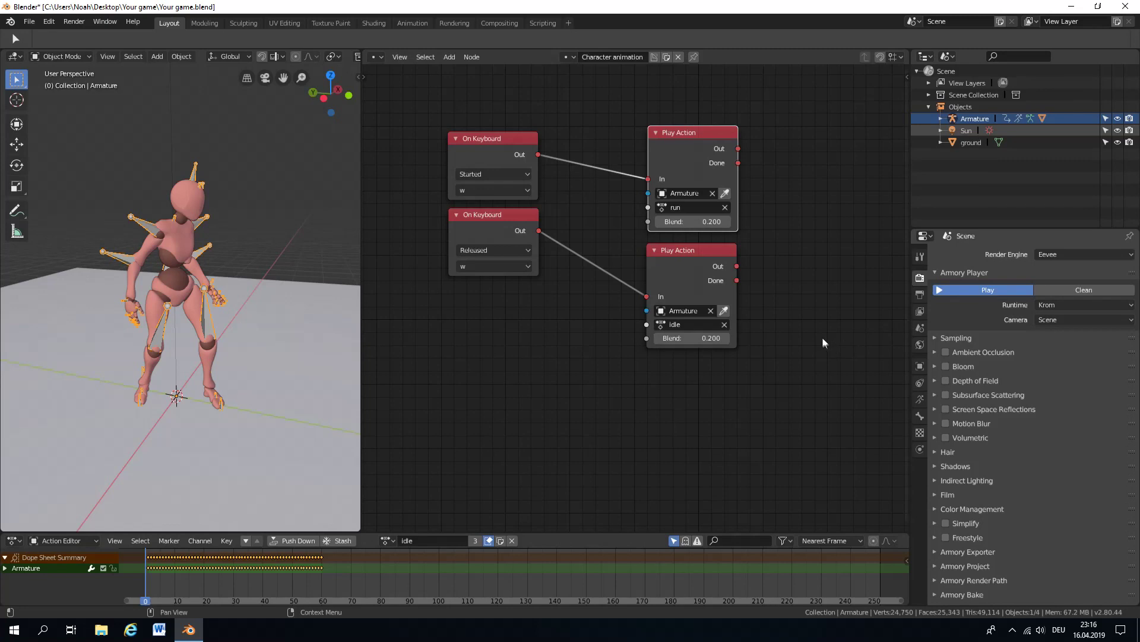
{"action": "key", "text": "F5"}
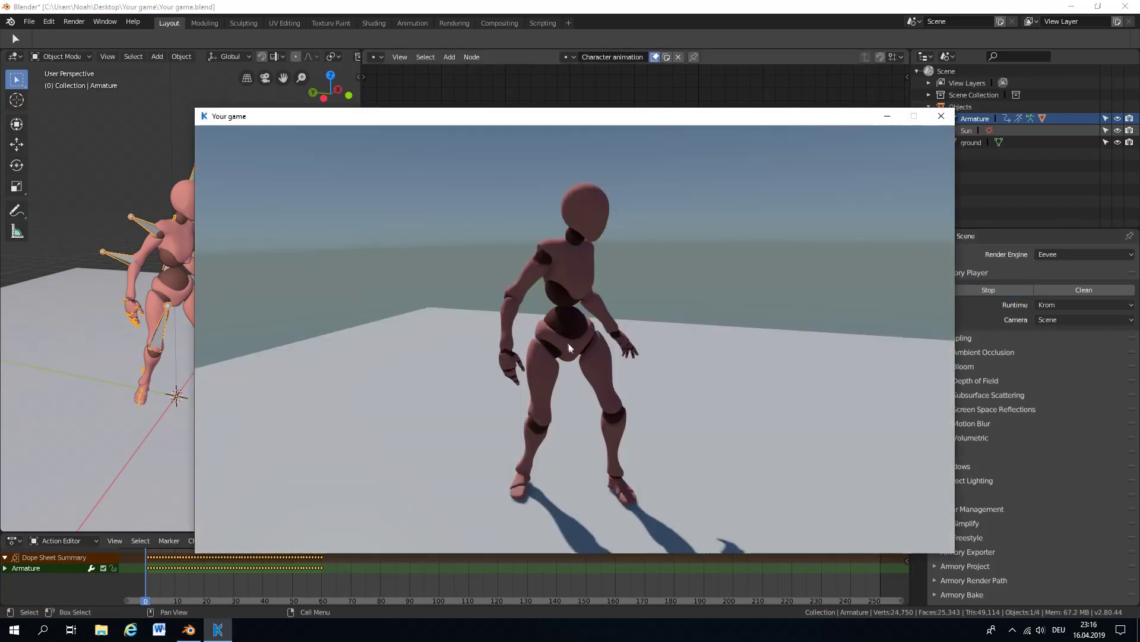
{"action": "key", "text": "w"}
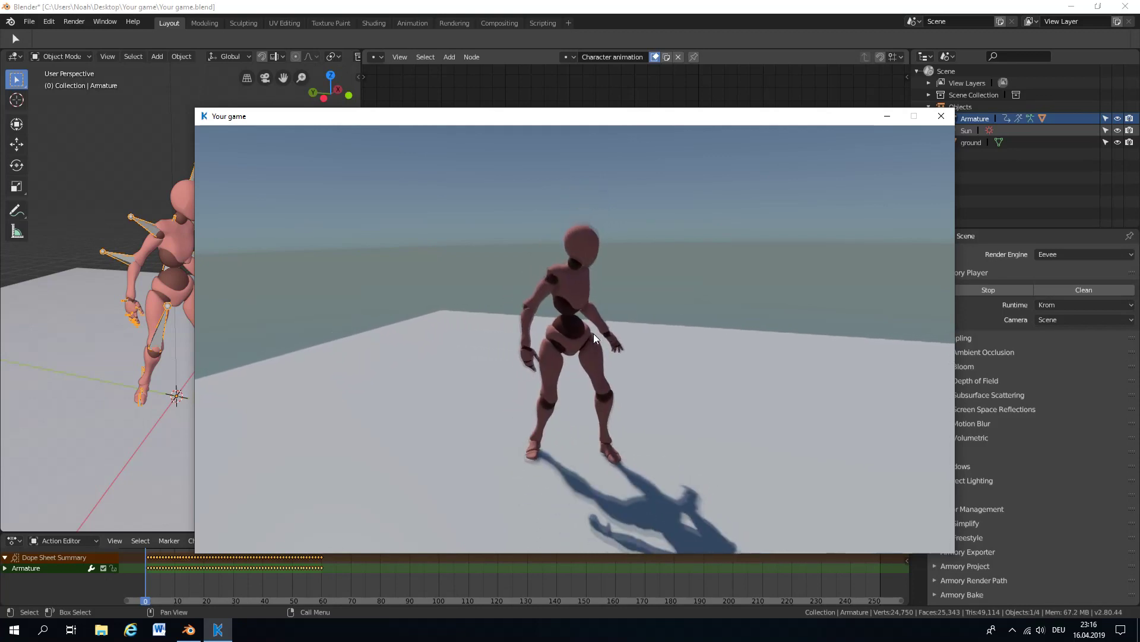
{"action": "key", "text": "w"}
{"action": "left_click_drag", "start_coordinate": [594, 334], "coordinate": [644, 322]}
{"action": "key", "text": "w"}
{"action": "key", "text": "w"}
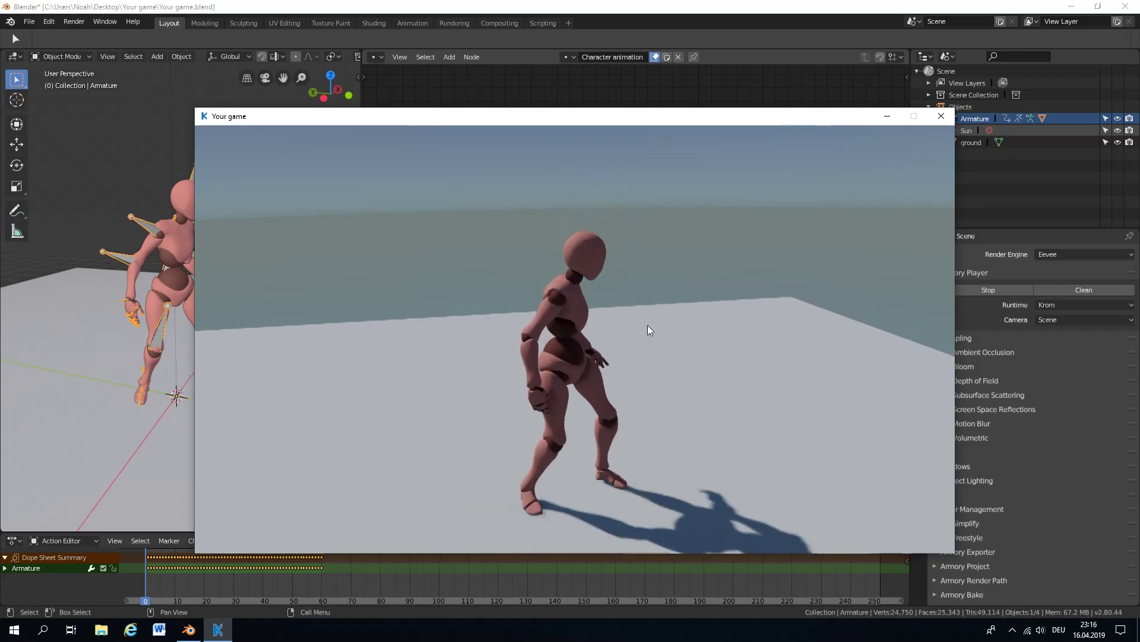
{"action": "key", "text": "w"}
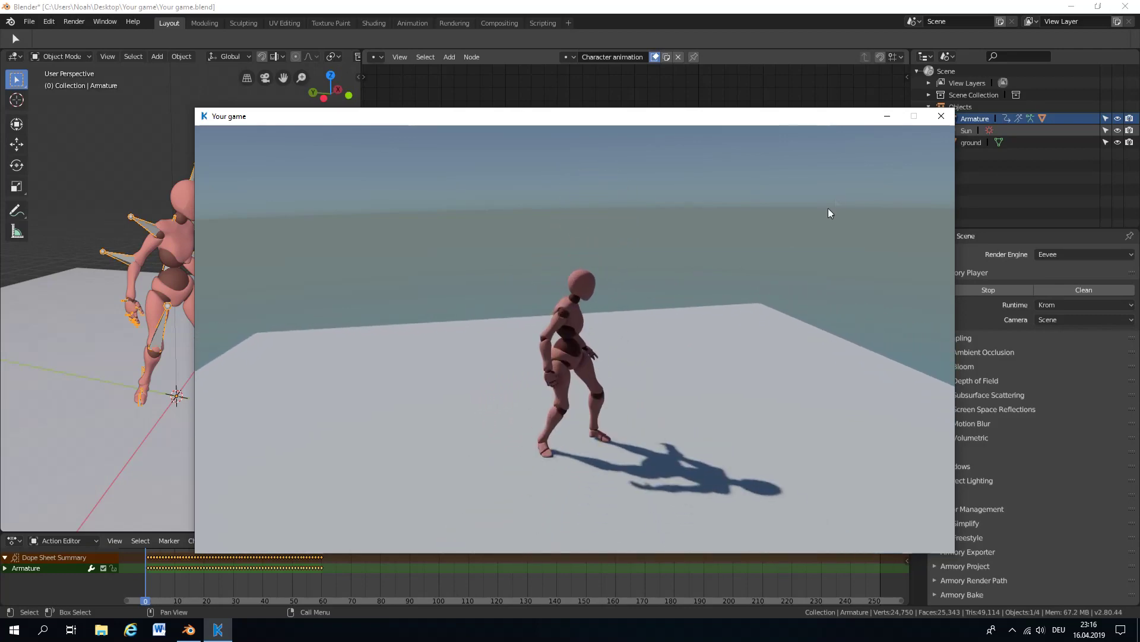
{"action": "left_click", "coordinate": [941, 116]}
{"action": "scroll", "coordinate": [594, 261], "scroll_direction": "down", "scroll_amount": 3}
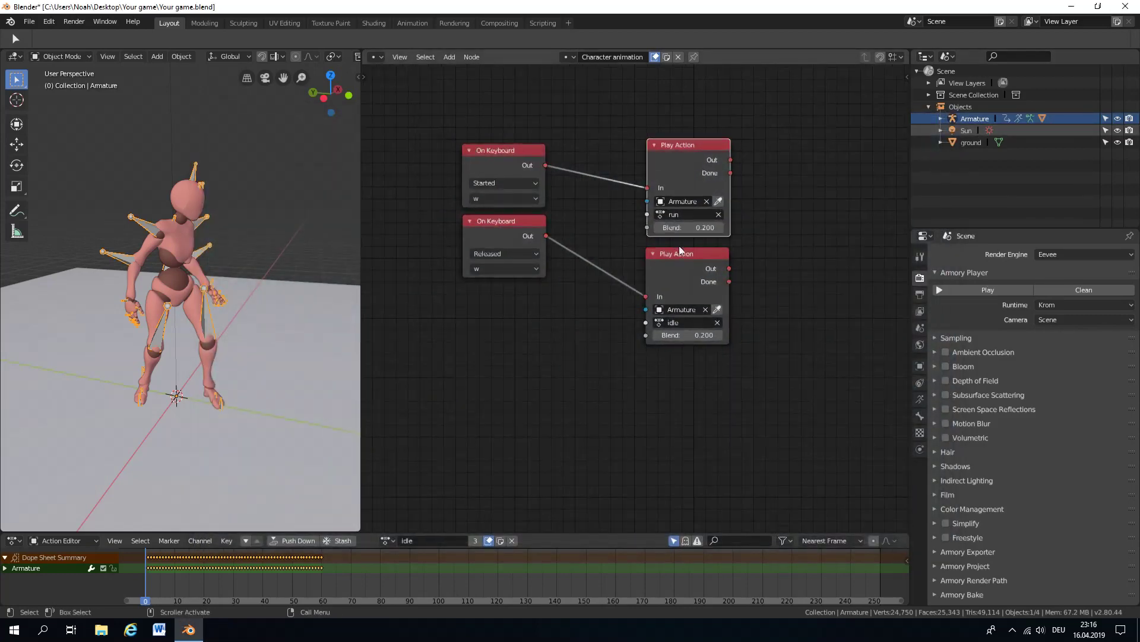
- Set the Blend of both Play Action nodes to 0.500
{"action": "middle_click_drag", "start_coordinate": [618, 270], "coordinate": [615, 293]}
{"action": "left_click", "coordinate": [521, 248]}
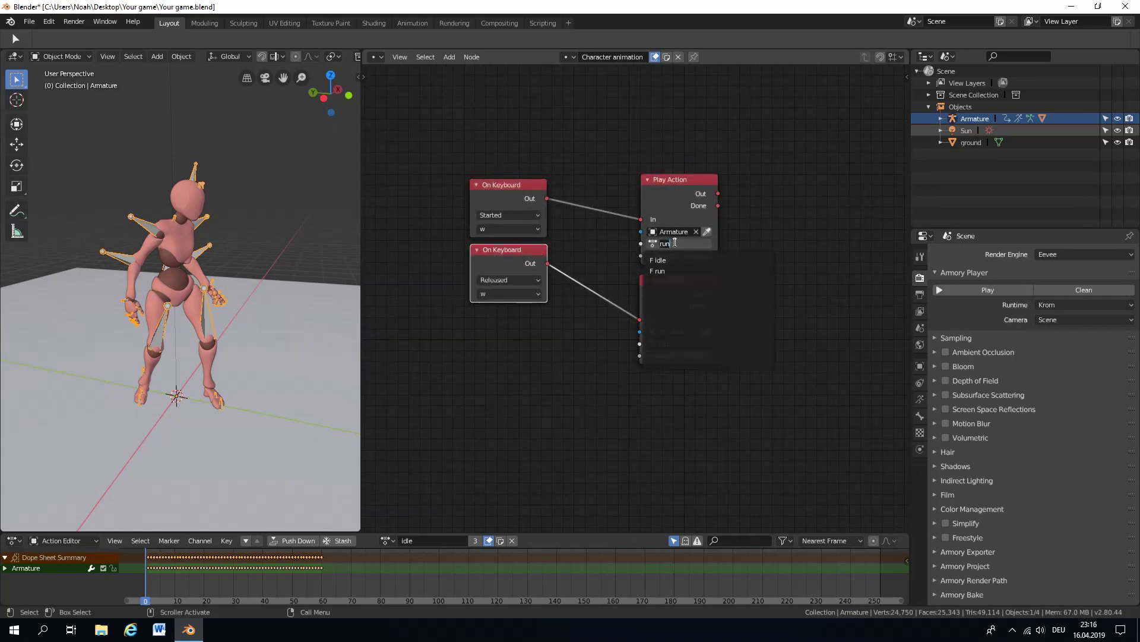
{"action": "left_click_drag", "start_coordinate": [709, 255], "coordinate": [710, 255]}
{"action": "left_click_drag", "start_coordinate": [708, 355], "coordinate": [708, 357]}
- Test the game with W and S to switch between running and idling, then close it
{"action": "left_click", "coordinate": [947, 293]}
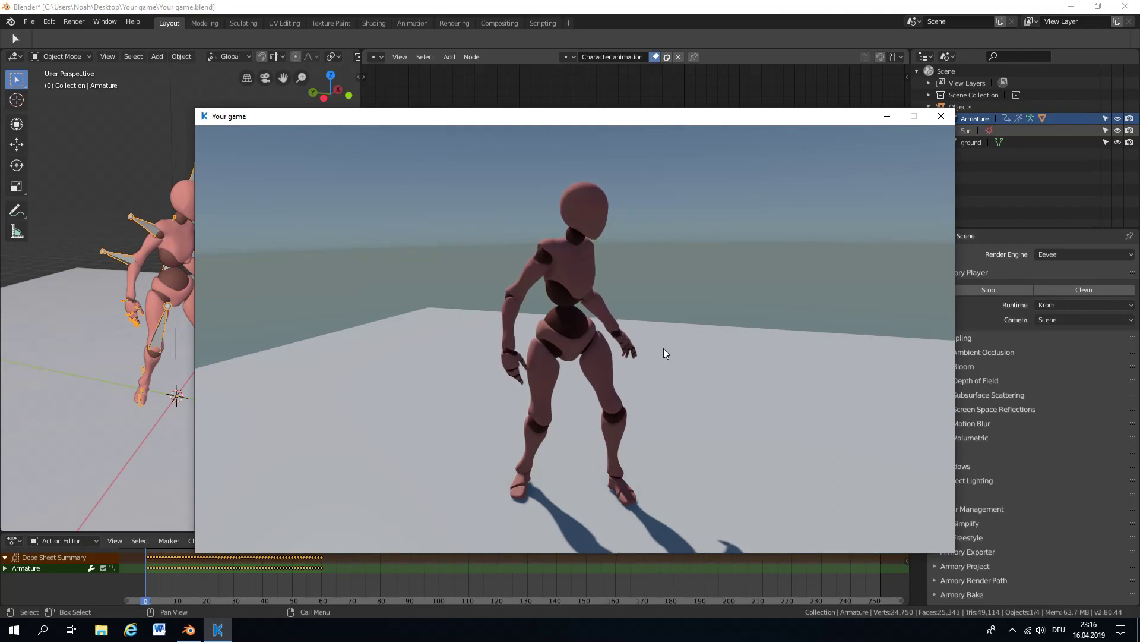
{"action": "key", "text": "w"}
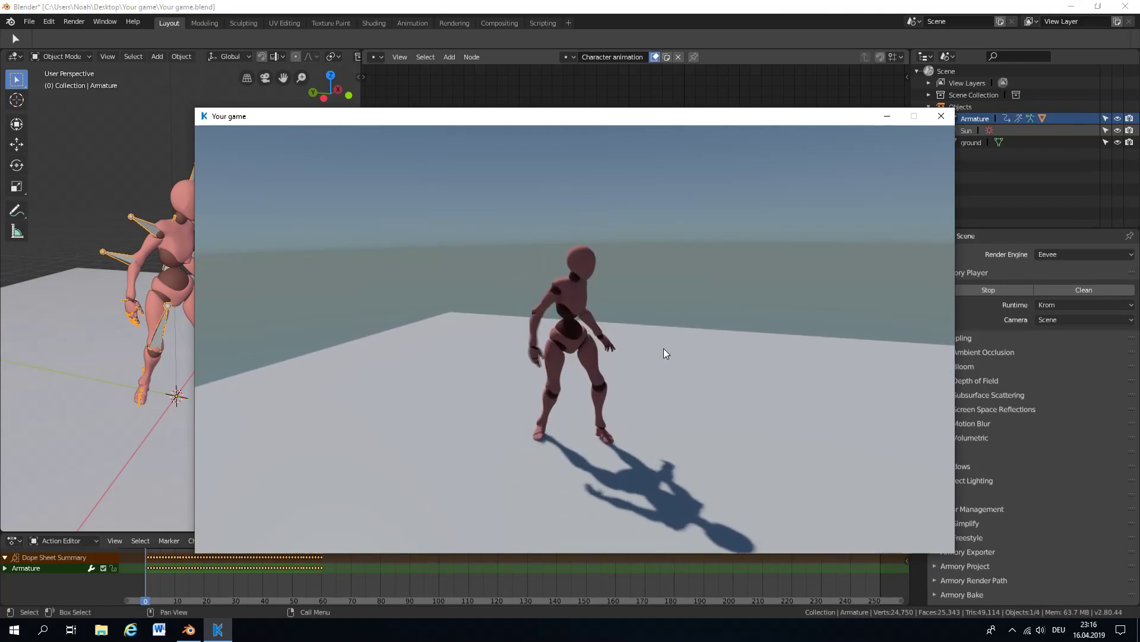
{"action": "key", "text": "w"}
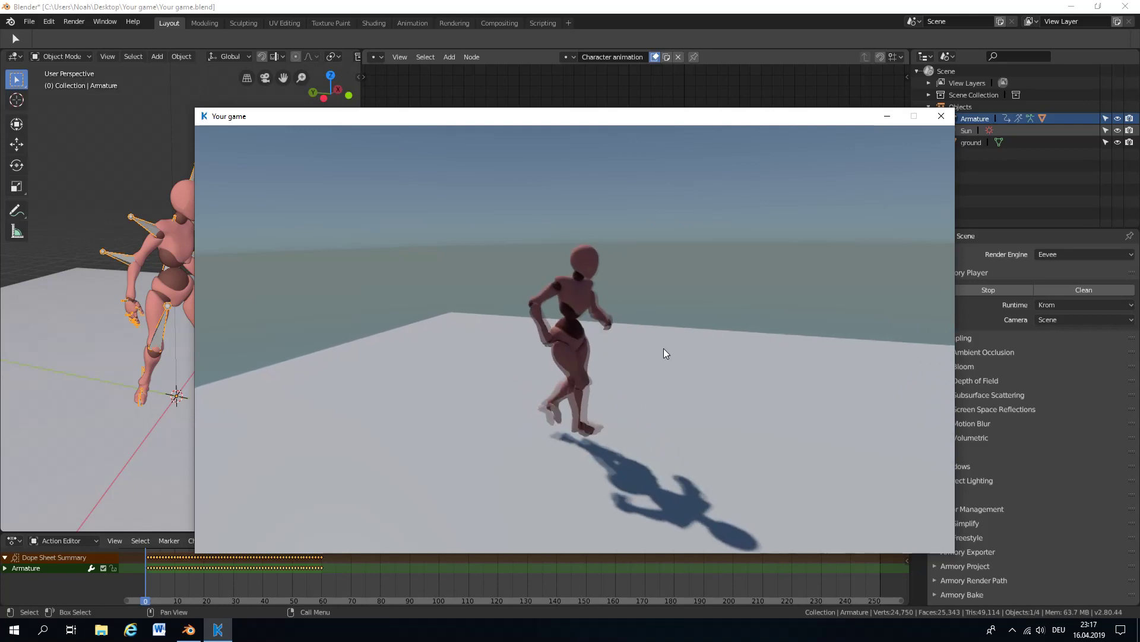
{"action": "key", "text": "s"}
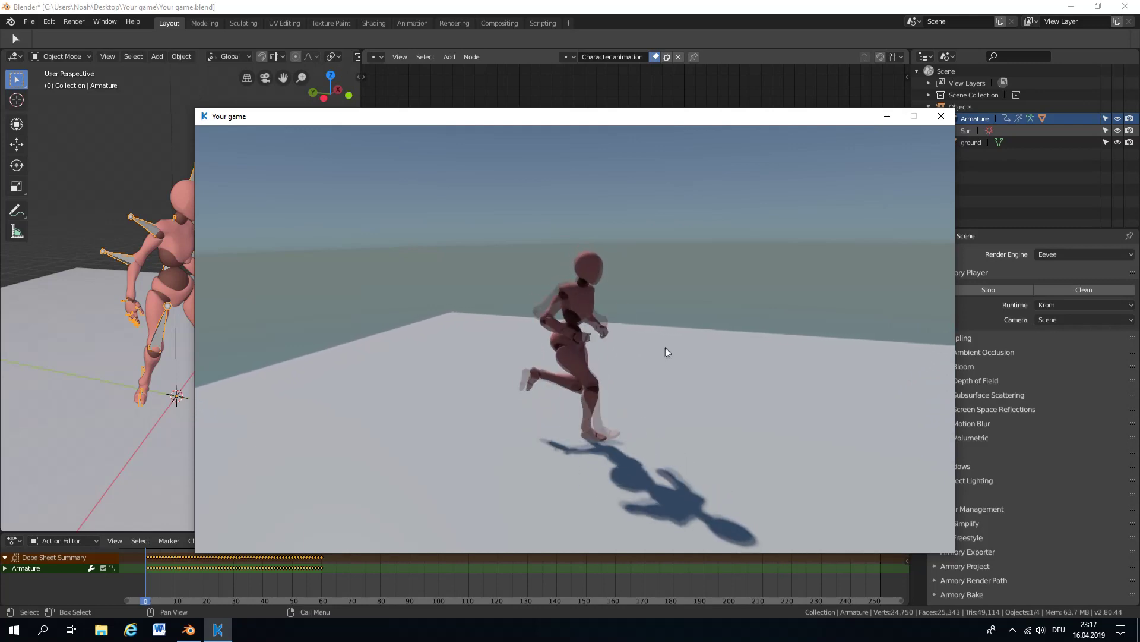
{"action": "key", "text": "w"}
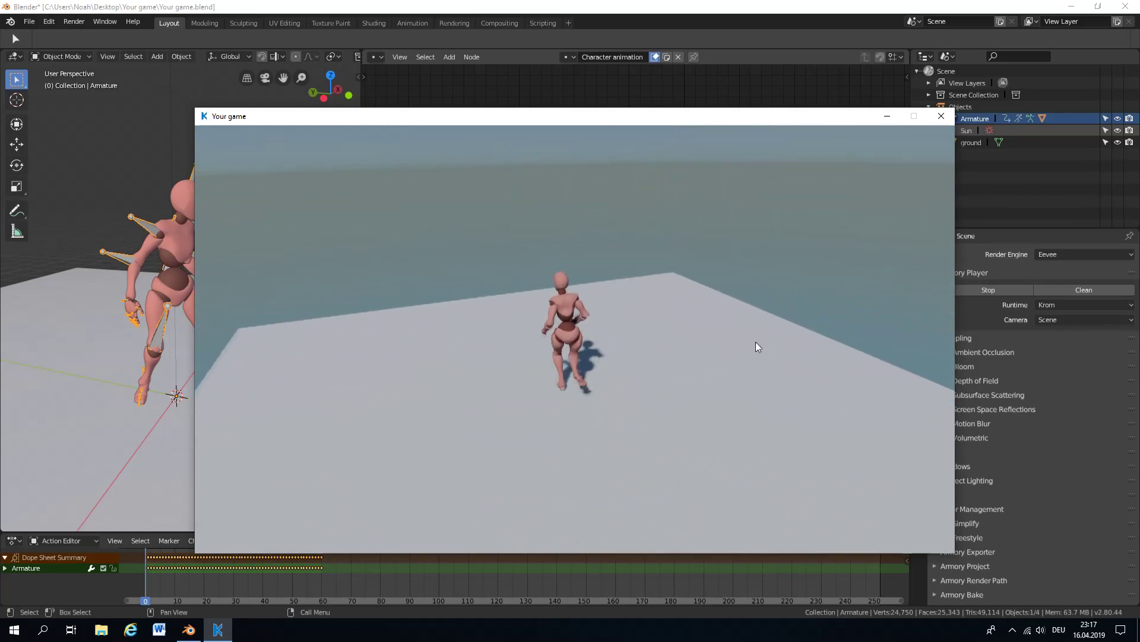
{"action": "key", "text": "w"}
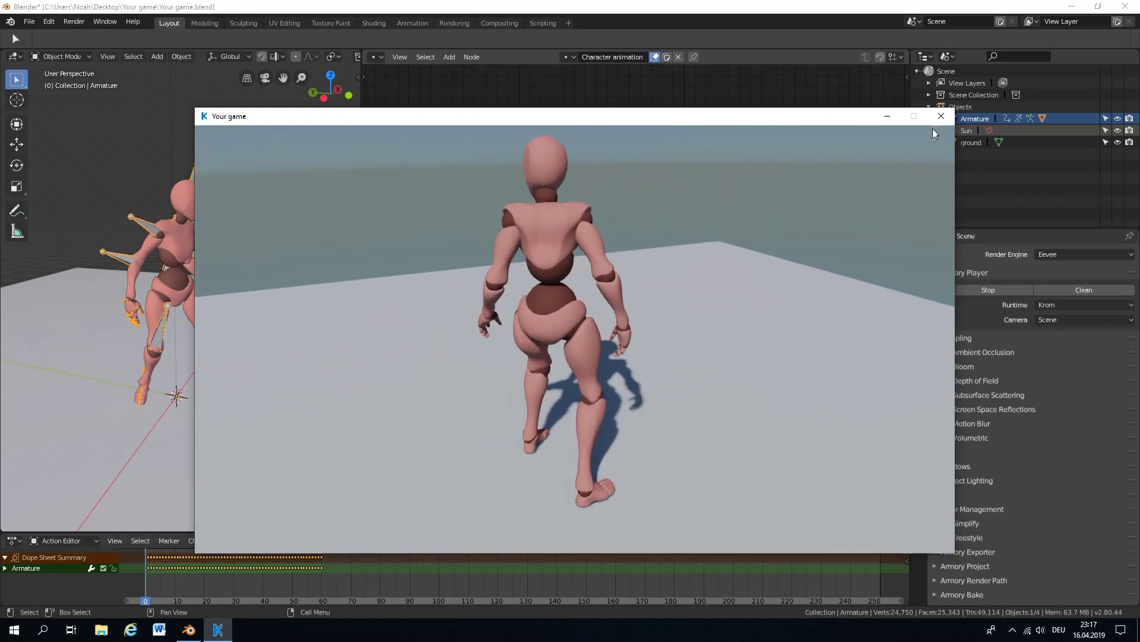
{"action": "left_click", "coordinate": [941, 116]}
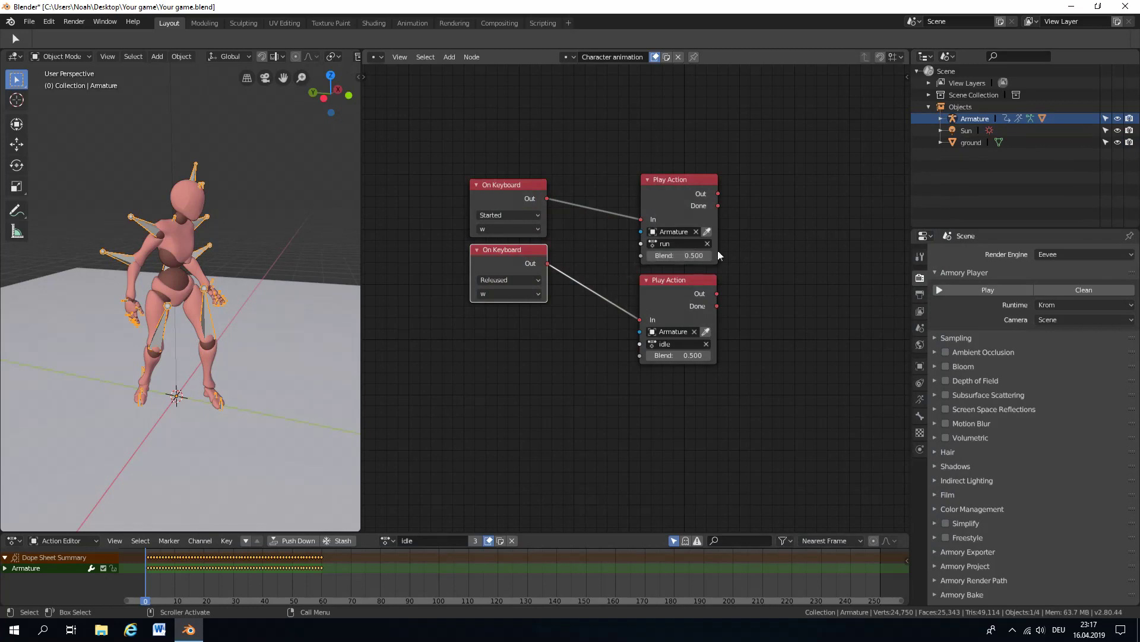
- Widen the 3D viewport and add a cube at the character
{"action": "middle_click_drag", "start_coordinate": [152, 294], "coordinate": [188, 282]}
{"action": "scroll", "coordinate": [216, 295], "scroll_direction": "up", "scroll_amount": 2}
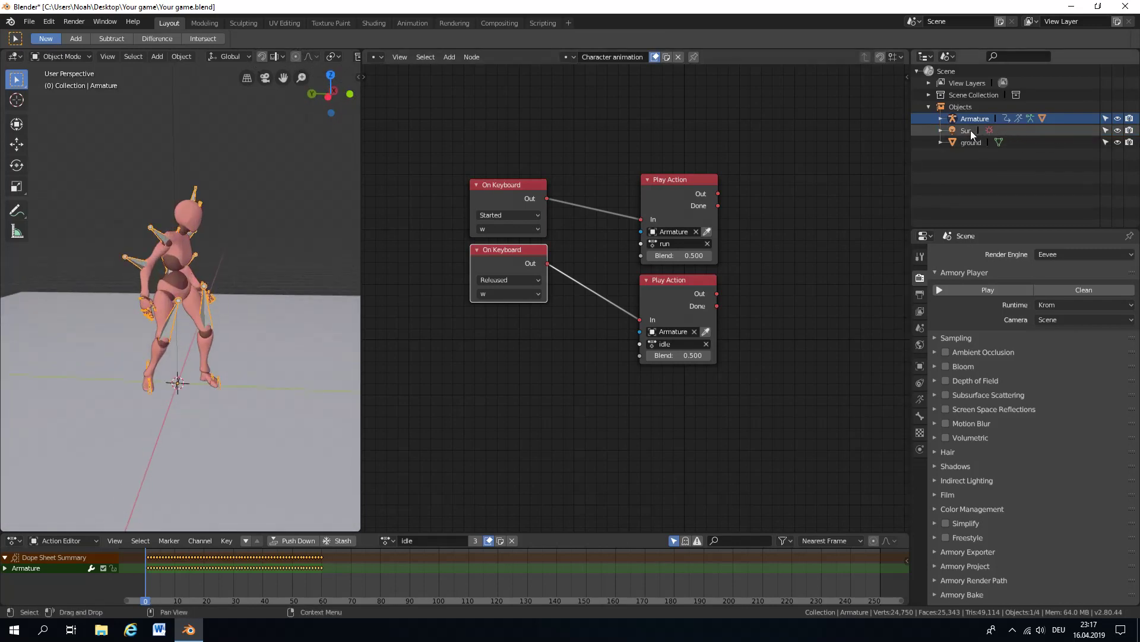
{"action": "scroll", "coordinate": [255, 319], "scroll_direction": "down", "scroll_amount": 2}
{"action": "key", "text": "shift+a"}
{"action": "left_click_drag", "start_coordinate": [361, 162], "coordinate": [705, 163]}
{"action": "key", "text": "shift+a"}
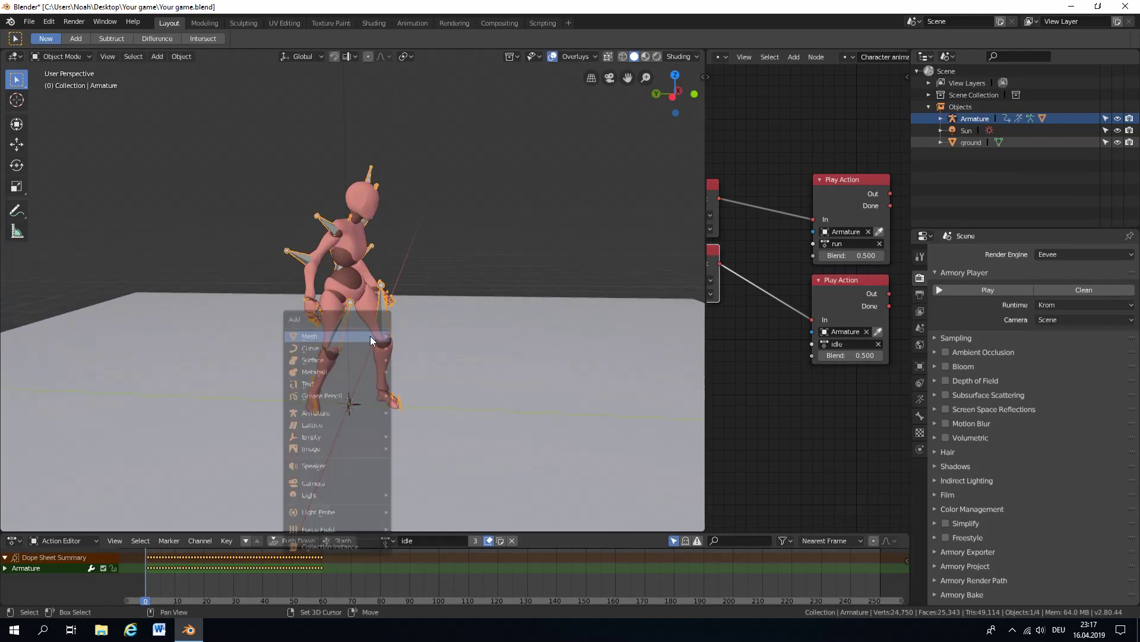
{"action": "mouse_move", "coordinate": [369, 336]}
{"action": "left_click", "coordinate": [408, 347]}
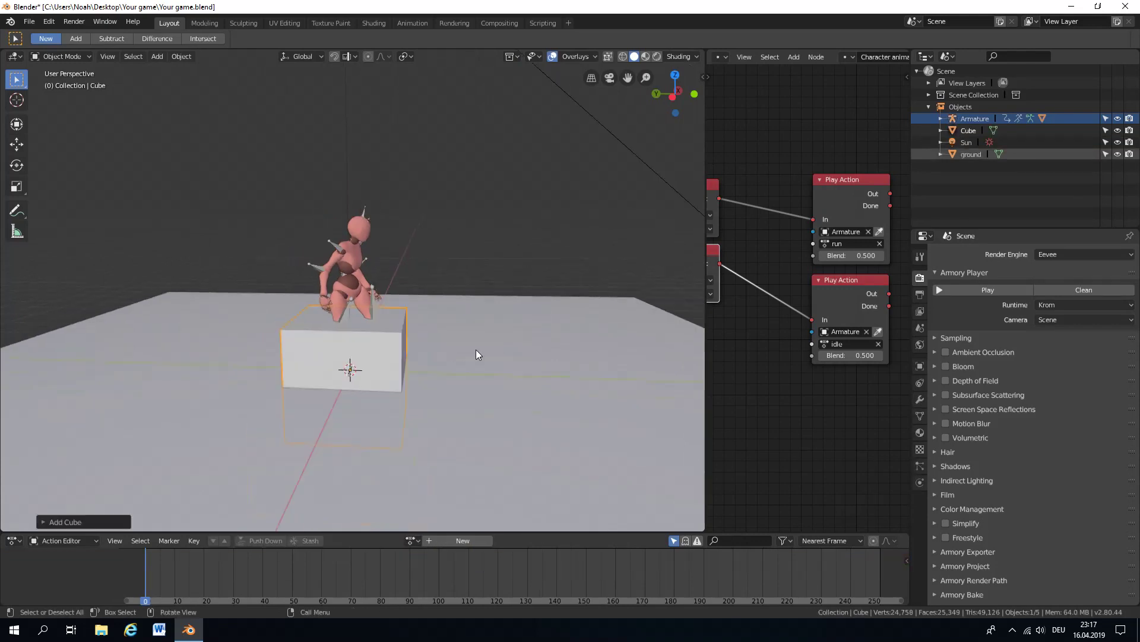
- In Right Ortho view, raise the cube along Z above the ground
{"action": "key", "text": "KP_3"}
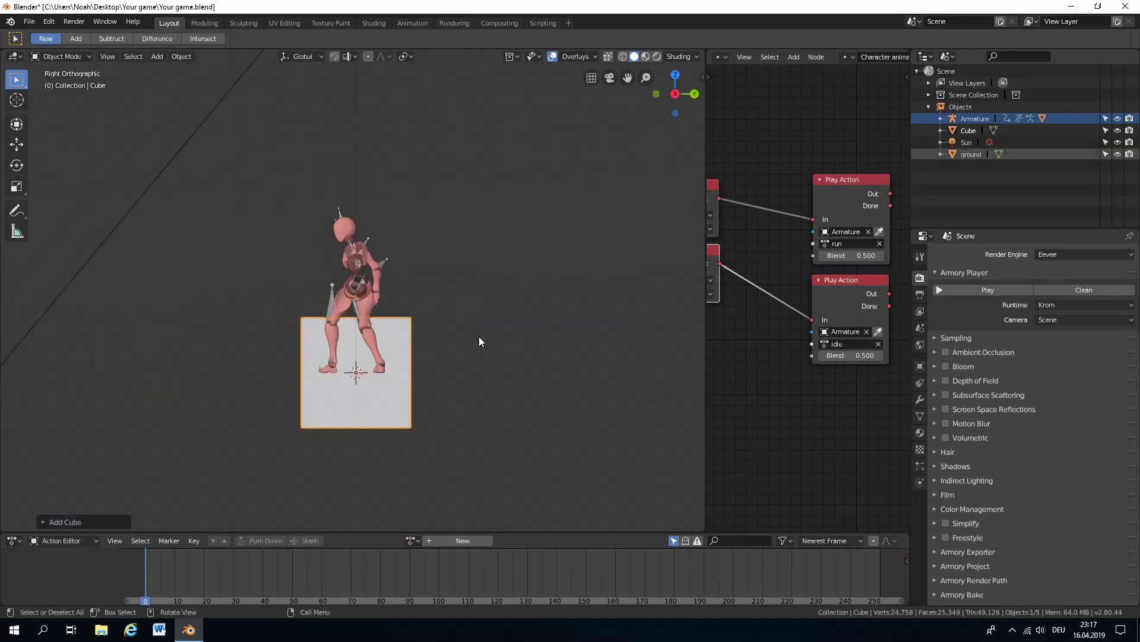
{"action": "scroll", "coordinate": [479, 336], "scroll_direction": "up", "scroll_amount": 2}
{"action": "key", "text": "g"}
{"action": "key", "text": "z"}
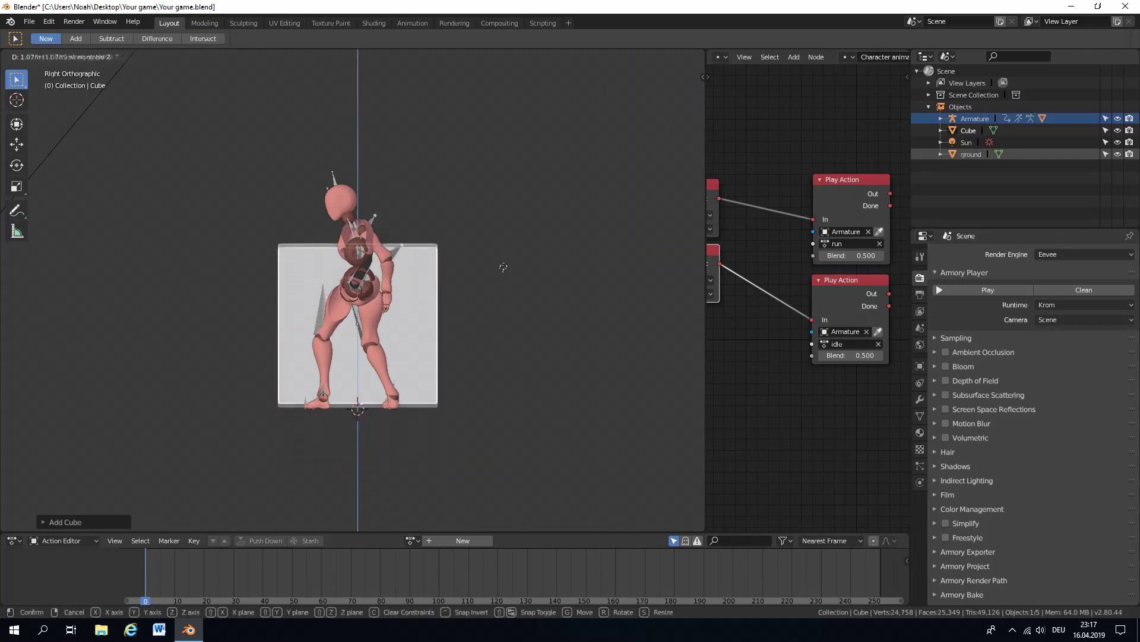
{"action": "left_click", "coordinate": [517, 229]}
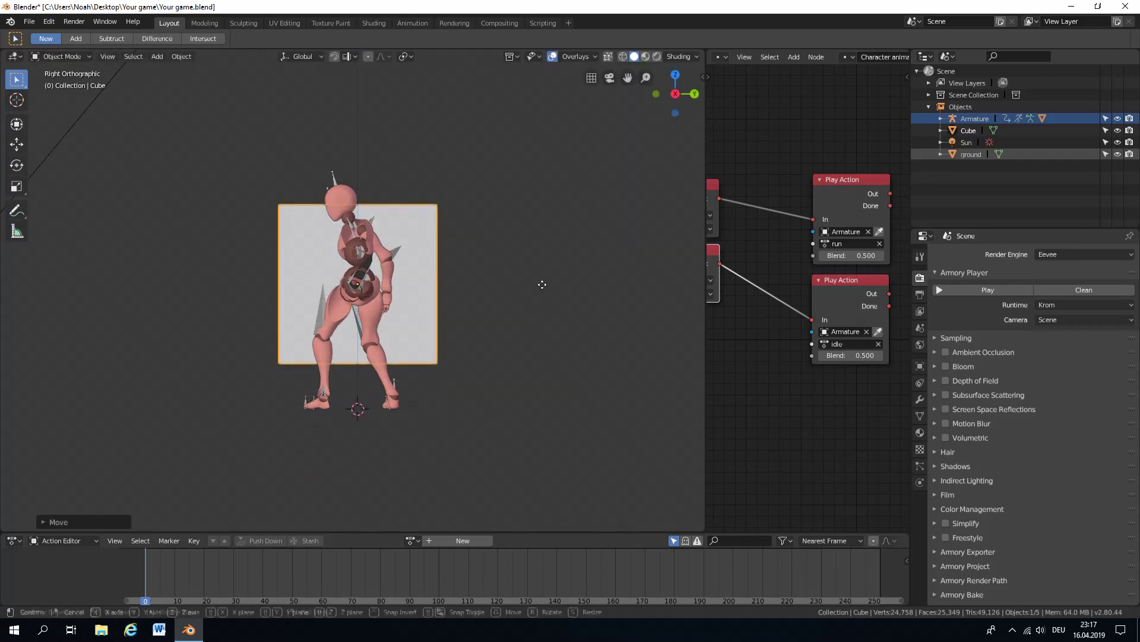
- Scale the cube into a tall narrow box enclosing the character, then orbit back to perspective
{"action": "key", "text": "s"}
{"action": "key", "text": "z"}
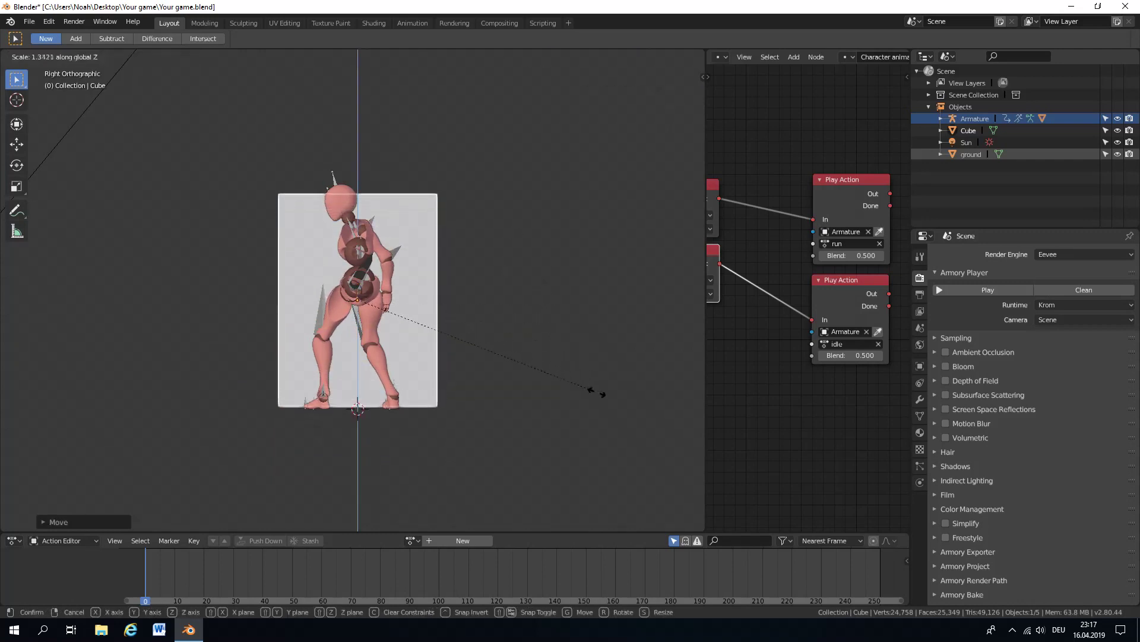
{"action": "left_click", "coordinate": [603, 395]}
{"action": "key", "text": "s"}
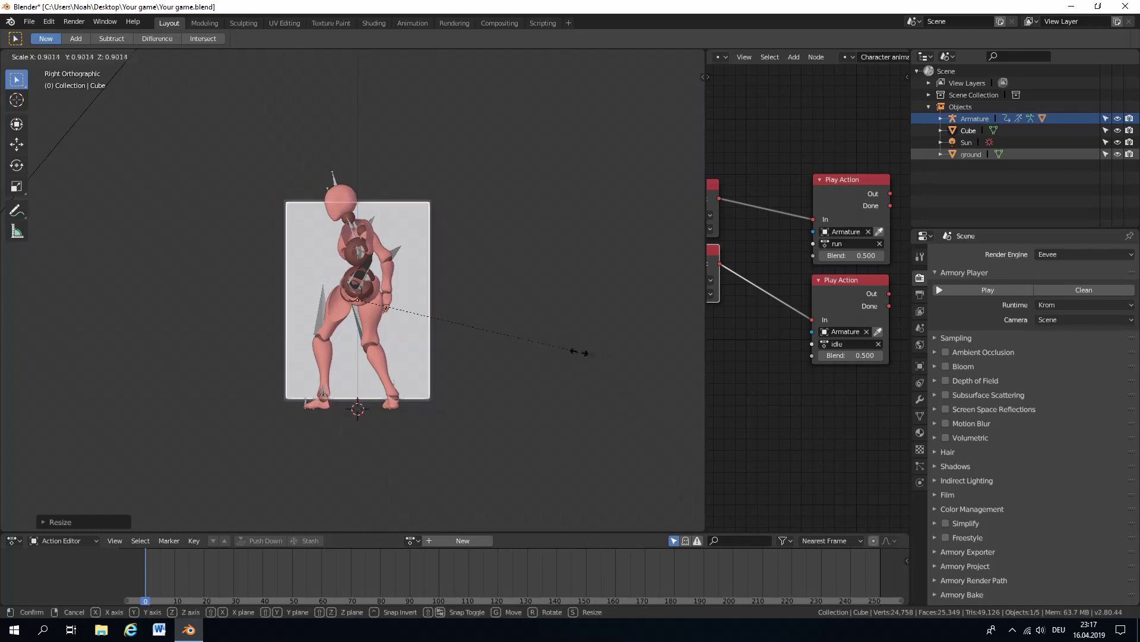
{"action": "key", "text": "ctrl+z"}
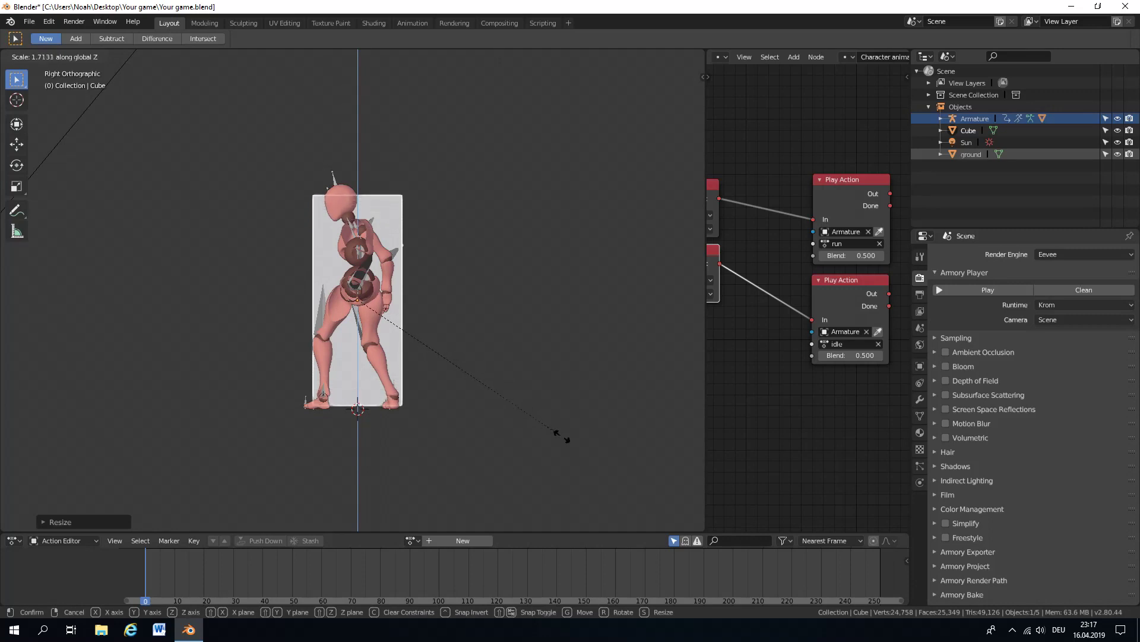
{"action": "key", "text": "s"}
{"action": "key", "text": "z"}
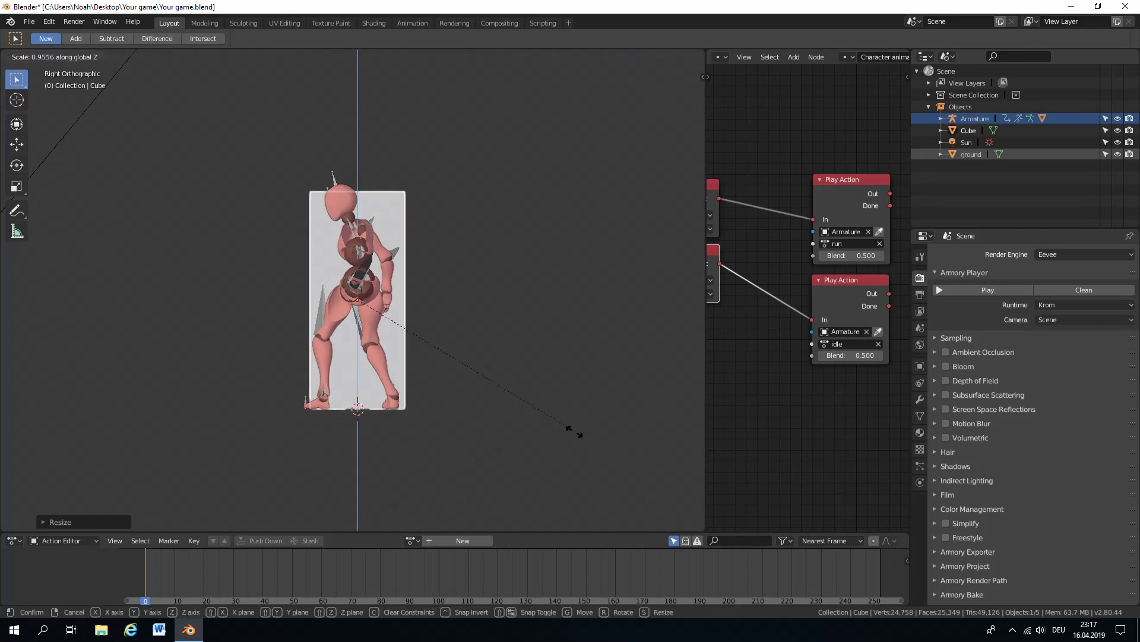
{"action": "left_click", "coordinate": [574, 431]}
{"action": "middle_click_drag", "start_coordinate": [574, 430], "coordinate": [406, 363]}
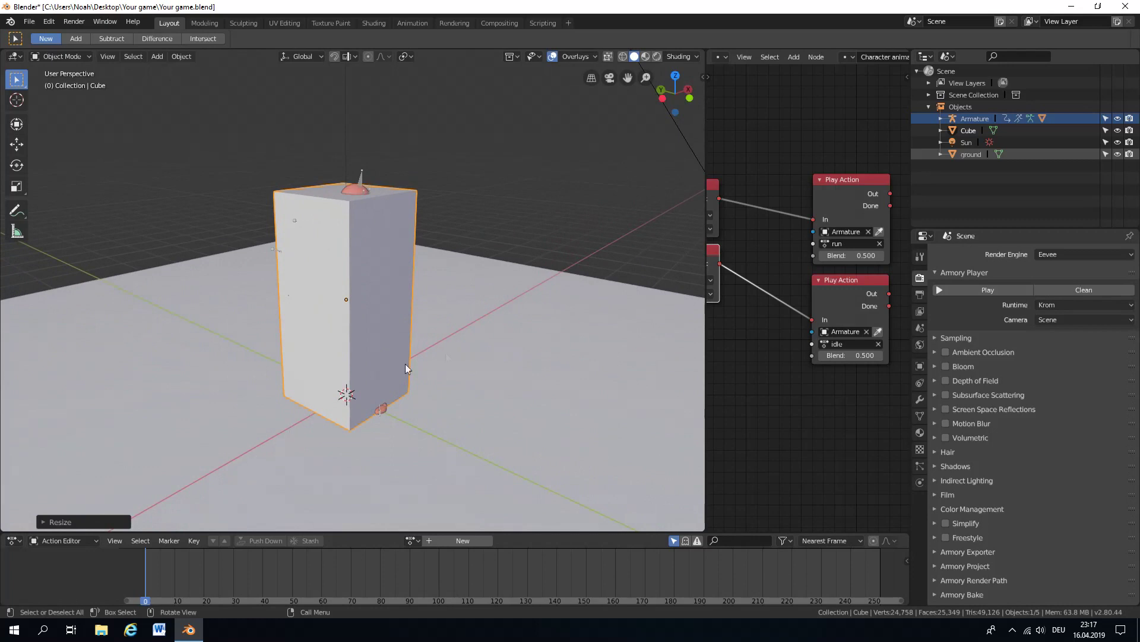
- Rename the Cube to Player and give it rigid body physics with a Box collision shape
{"action": "double_click", "coordinate": [967, 130]}
{"action": "key", "text": "BackSpace"}
{"action": "type", "text": "Play"}
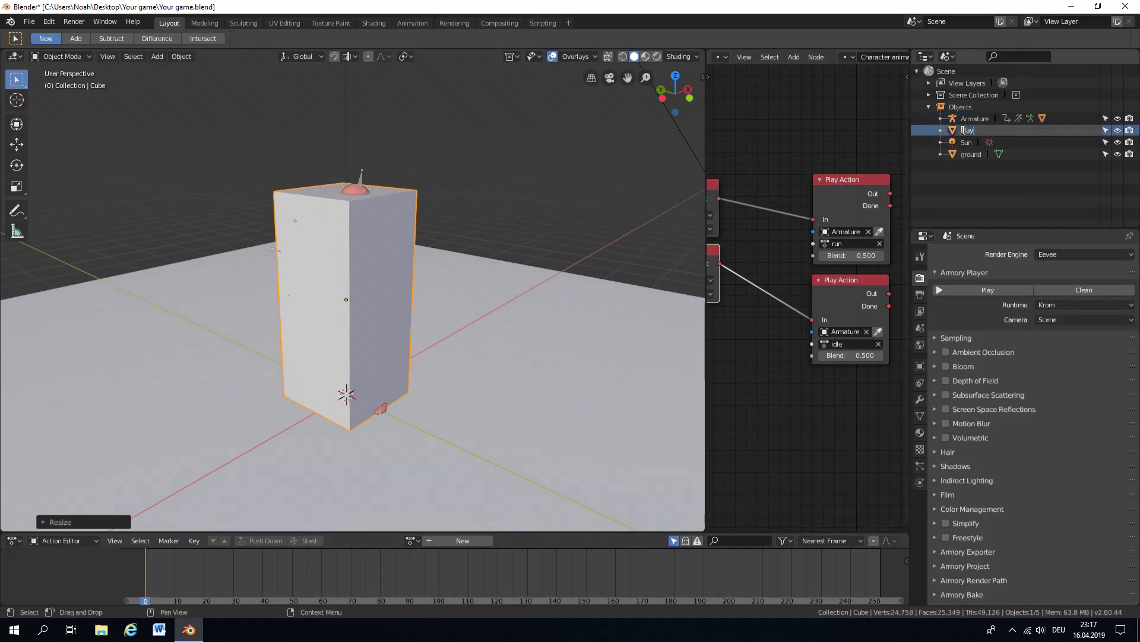
{"action": "type", "text": "er"}
{"action": "key", "text": "Return"}
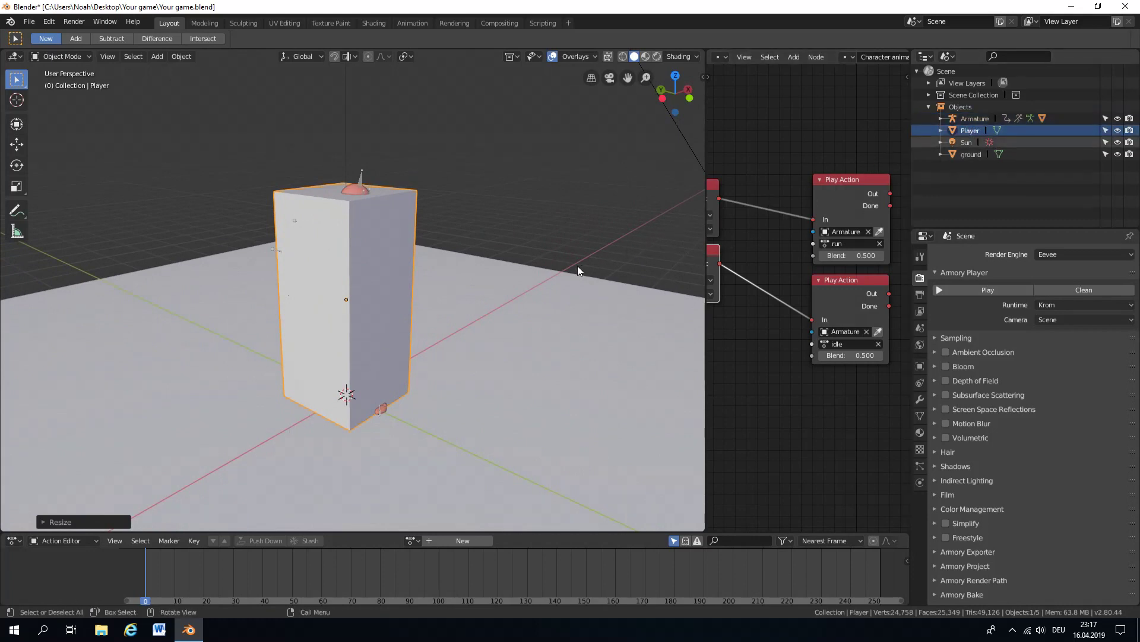
{"action": "left_click", "coordinate": [920, 483]}
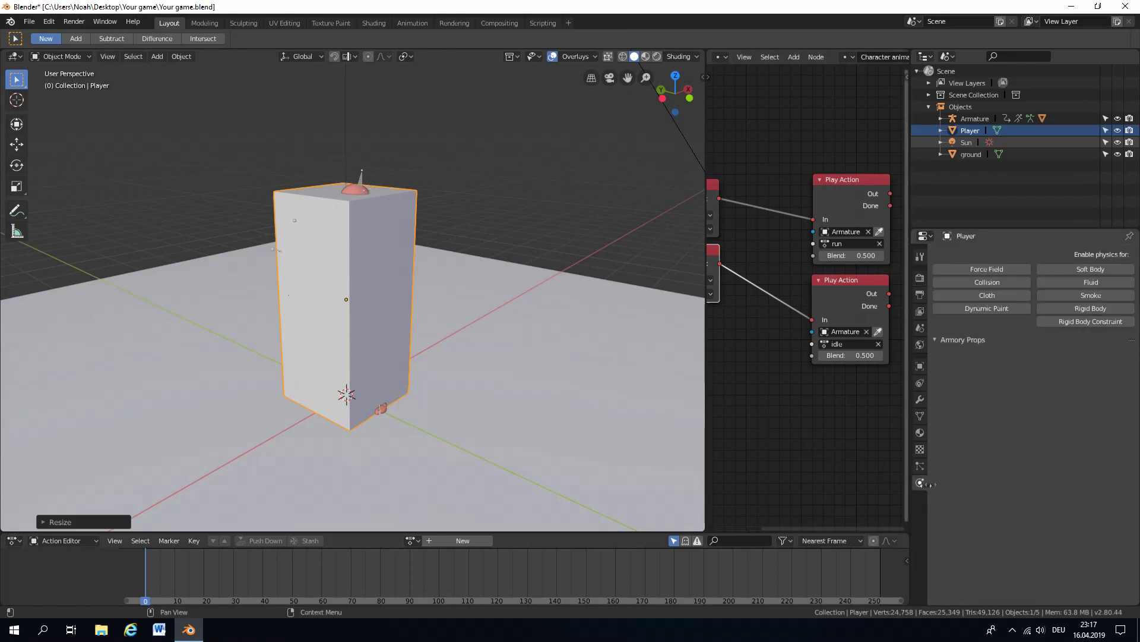
{"action": "left_click", "coordinate": [1067, 310]}
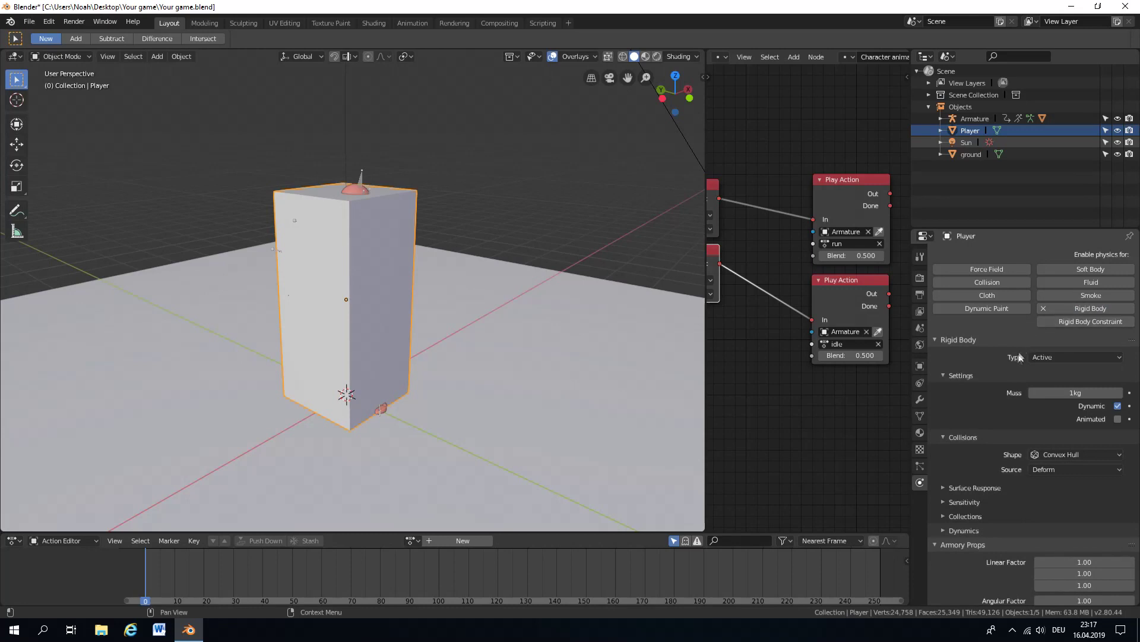
{"action": "left_click", "coordinate": [968, 341]}
{"action": "left_click", "coordinate": [967, 345]}
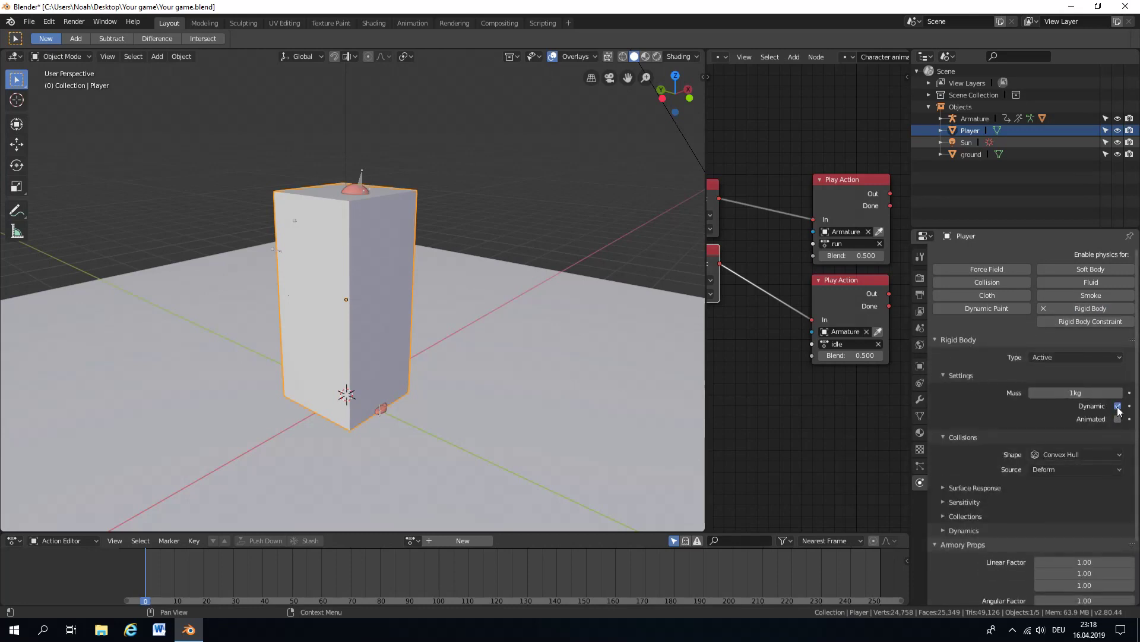
{"action": "left_click", "coordinate": [1083, 454]}
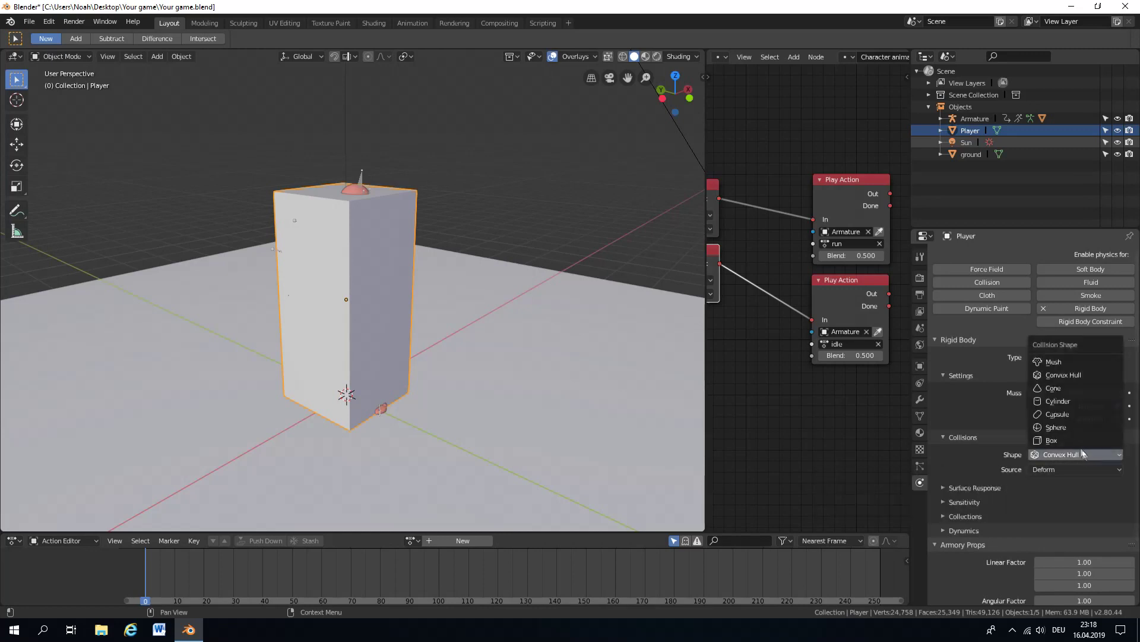
{"action": "left_click", "coordinate": [1078, 442]}
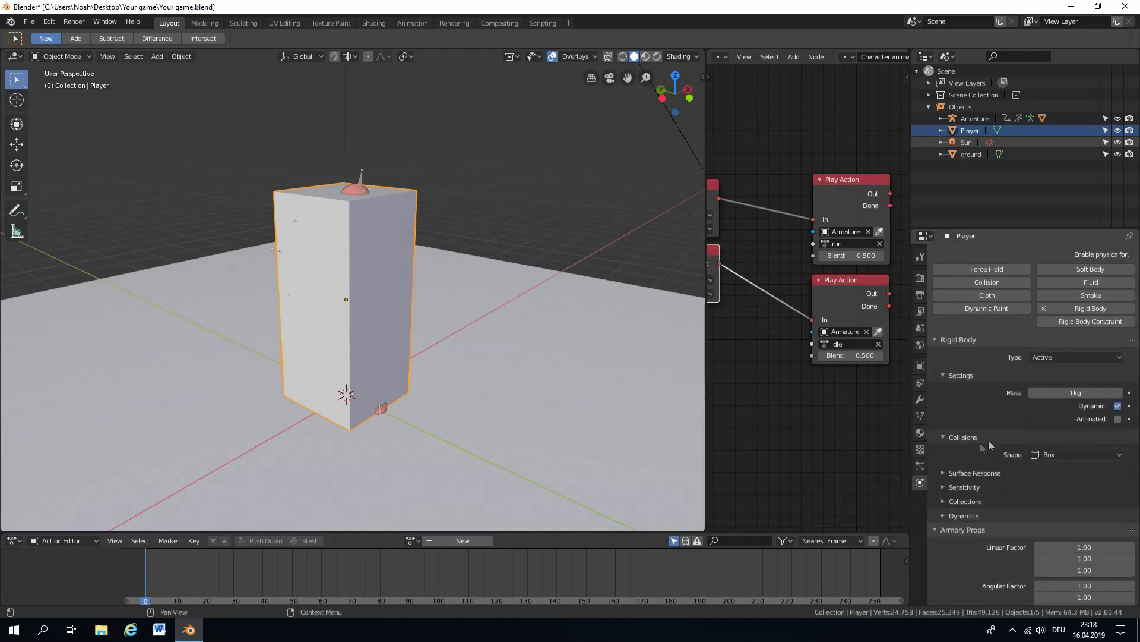
- Add rigid body physics to the ground plane as well, then reselect Player
{"action": "scroll", "coordinate": [985, 434], "scroll_direction": "down", "scroll_amount": 1}
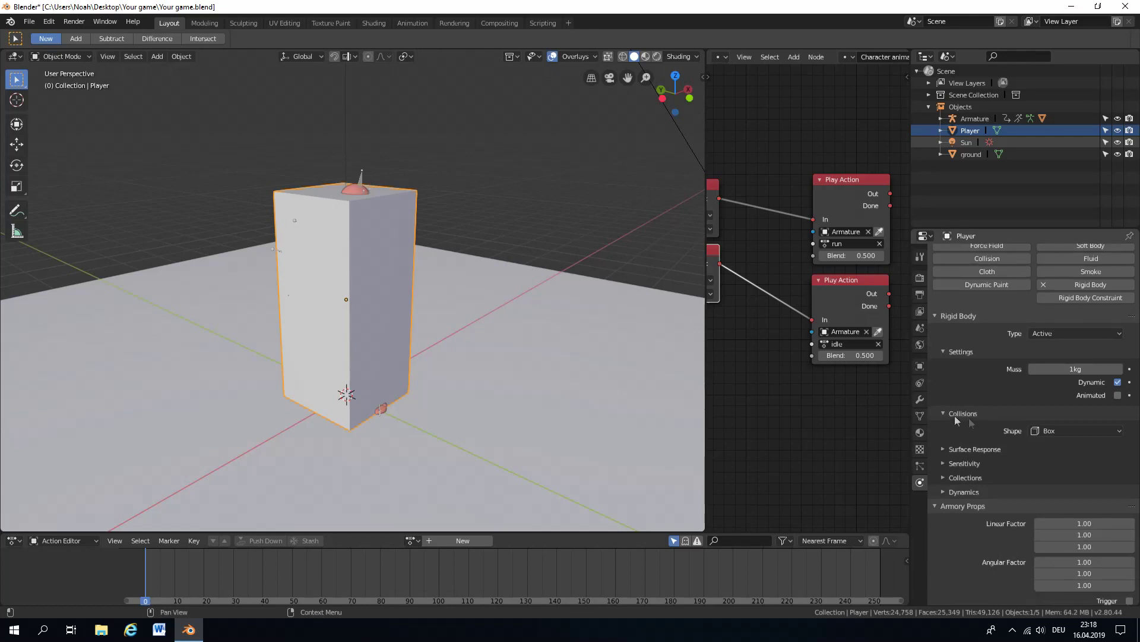
{"action": "left_click", "coordinate": [603, 326]}
{"action": "left_click", "coordinate": [1071, 307]}
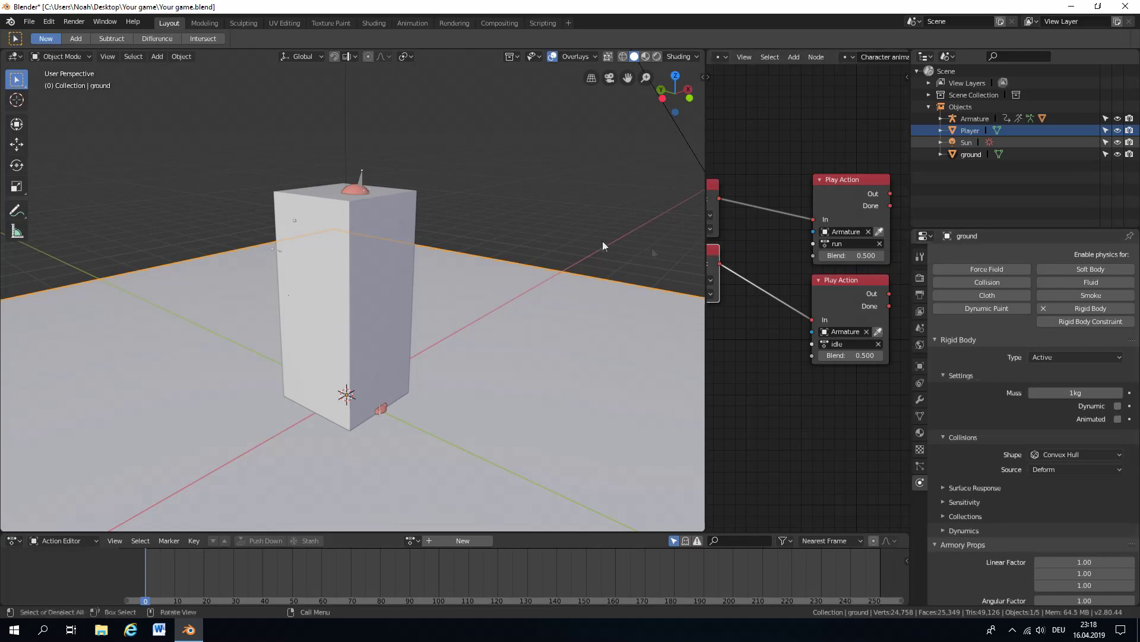
{"action": "scroll", "coordinate": [424, 256], "scroll_direction": "down", "scroll_amount": 1}
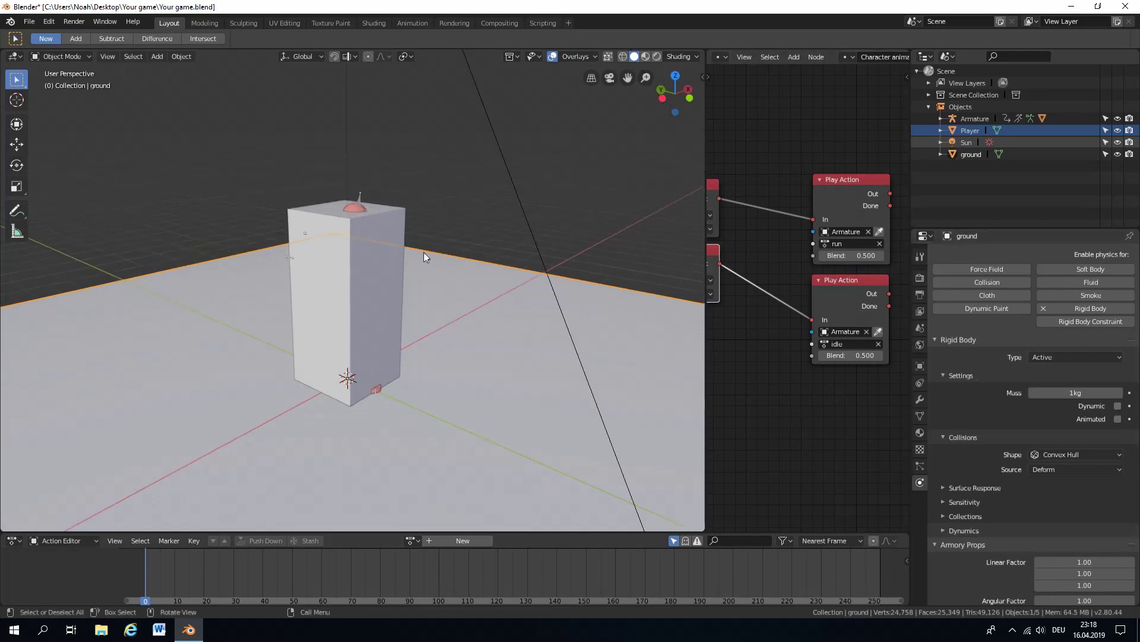
{"action": "left_click", "coordinate": [390, 237]}
{"action": "middle_click_drag", "start_coordinate": [408, 258], "coordinate": [594, 207]}
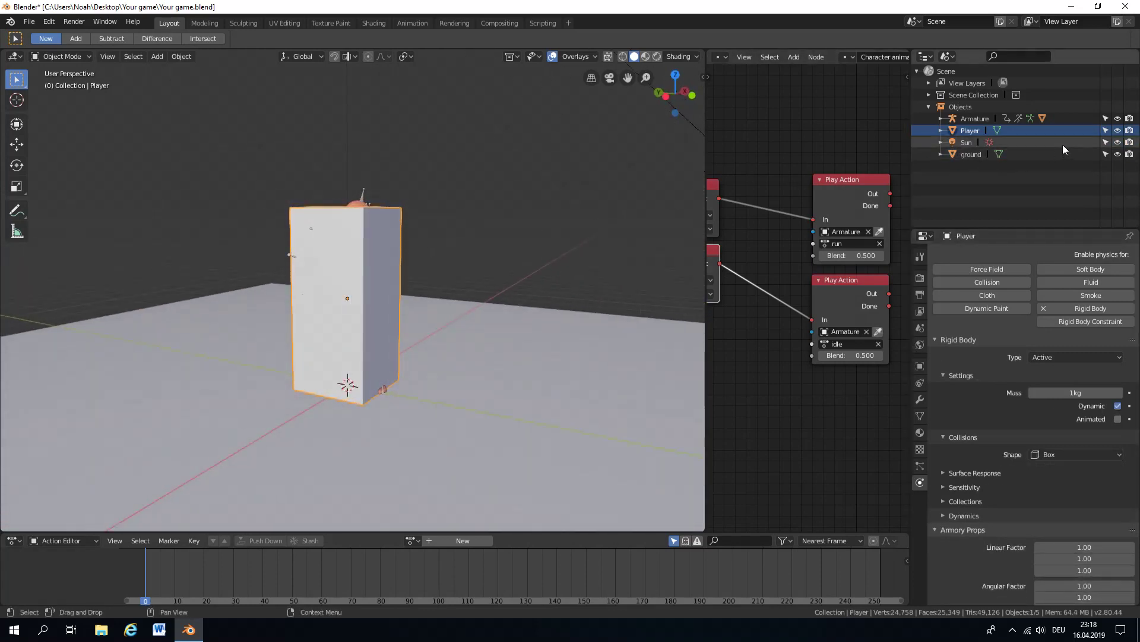
- Hide Player, play-test with F5 holding W to see the character run, then widen the node editor
{"action": "left_click", "coordinate": [1118, 131]}
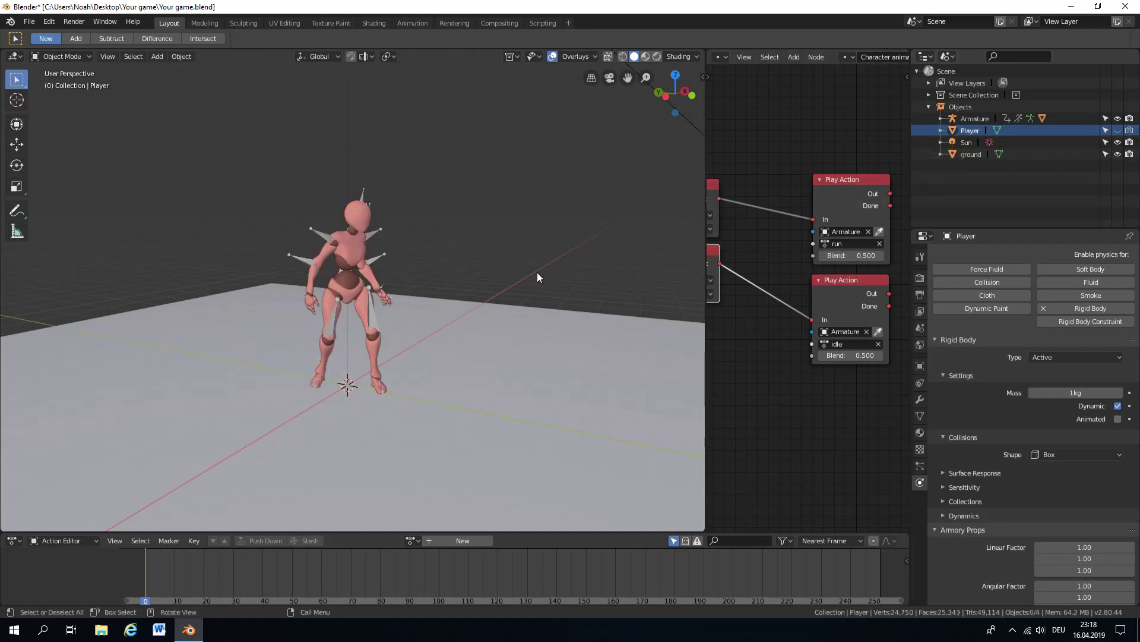
{"action": "key", "text": "F5"}
{"action": "key", "text": "w"}
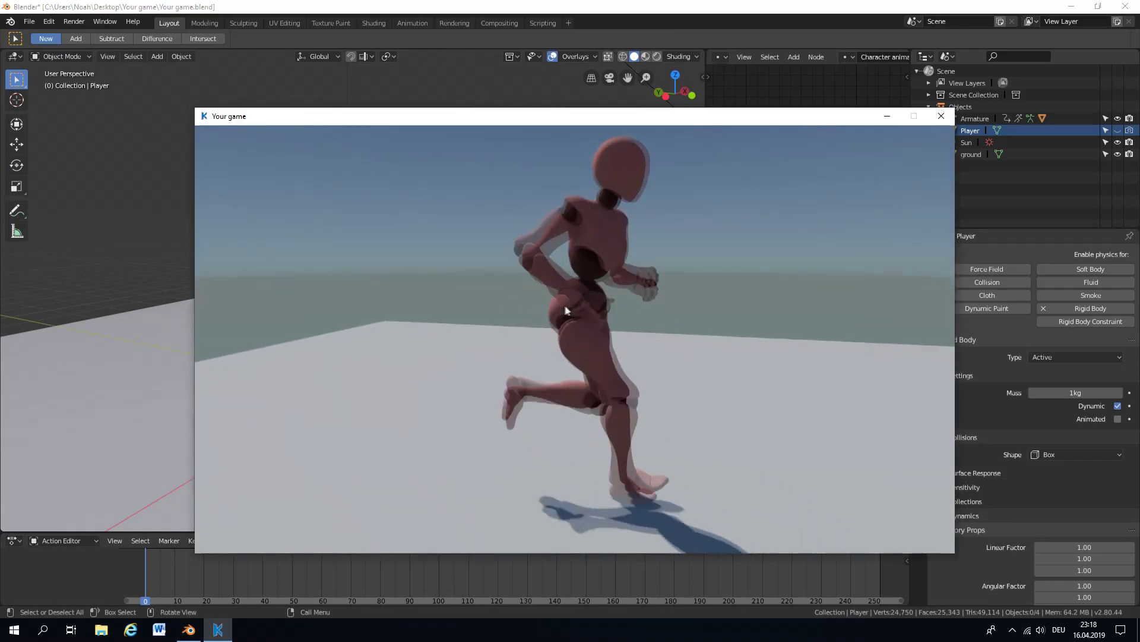
{"action": "left_click", "coordinate": [941, 116]}
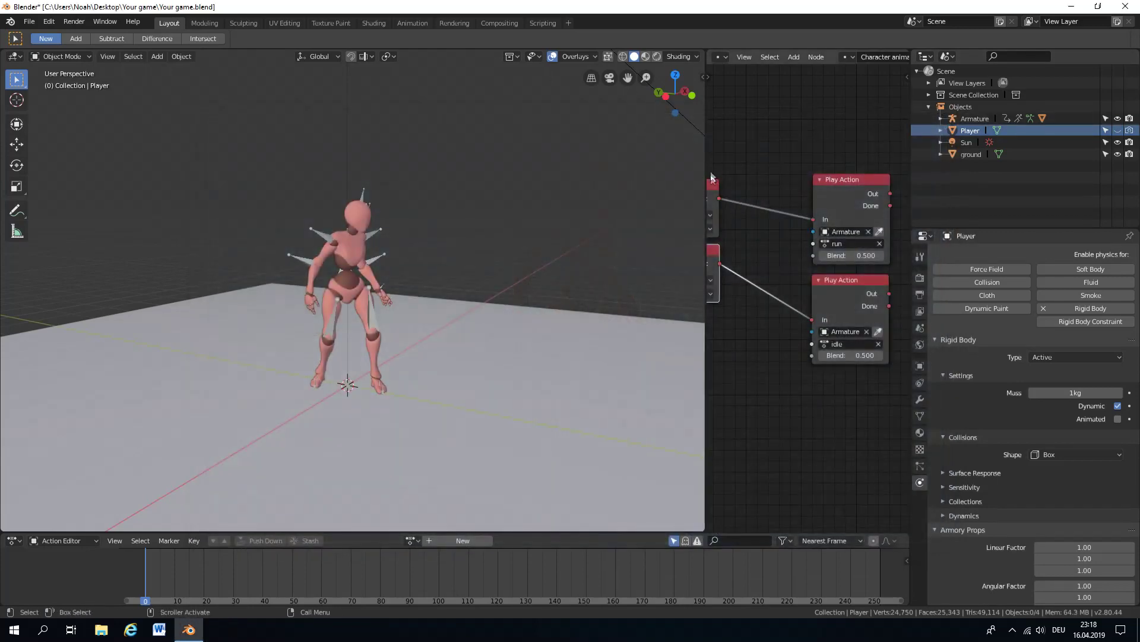
{"action": "left_click_drag", "start_coordinate": [704, 159], "coordinate": [444, 160]}
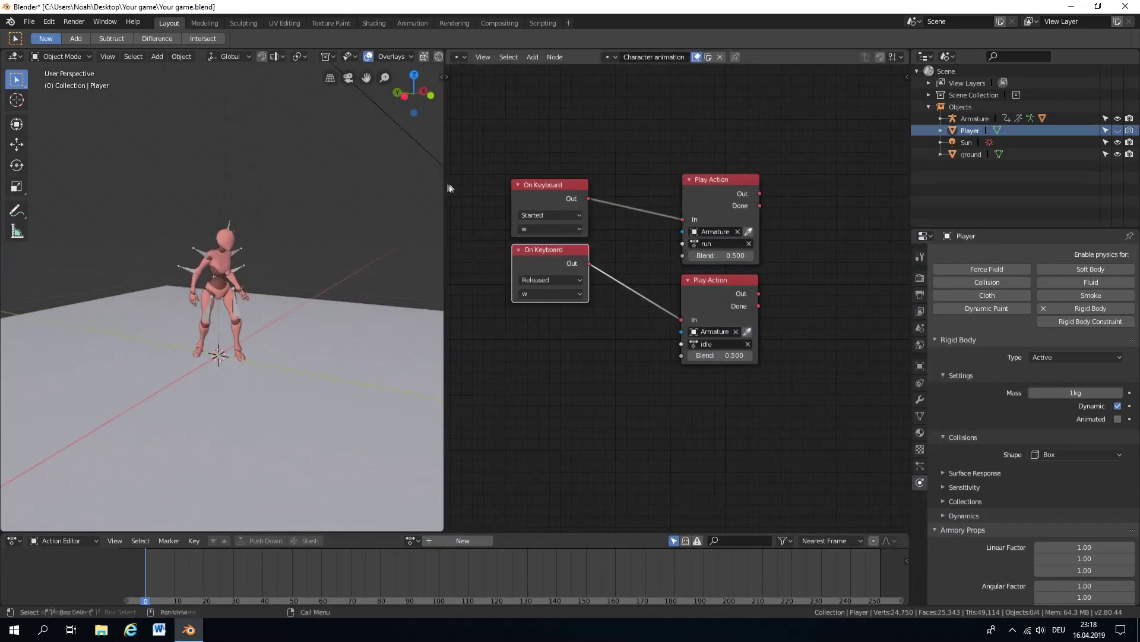
- Unhide the Player box and add a logic-nodes Armory trait to it
{"action": "left_click", "coordinate": [1118, 130]}
{"action": "left_click", "coordinate": [217, 271]}
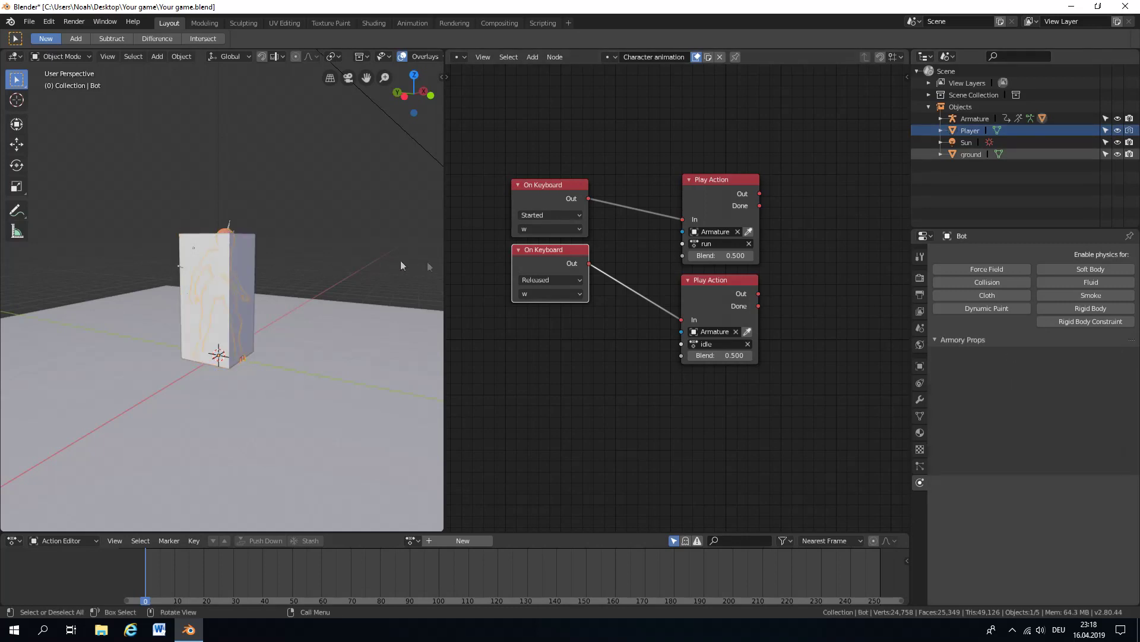
{"action": "left_click", "coordinate": [253, 251]}
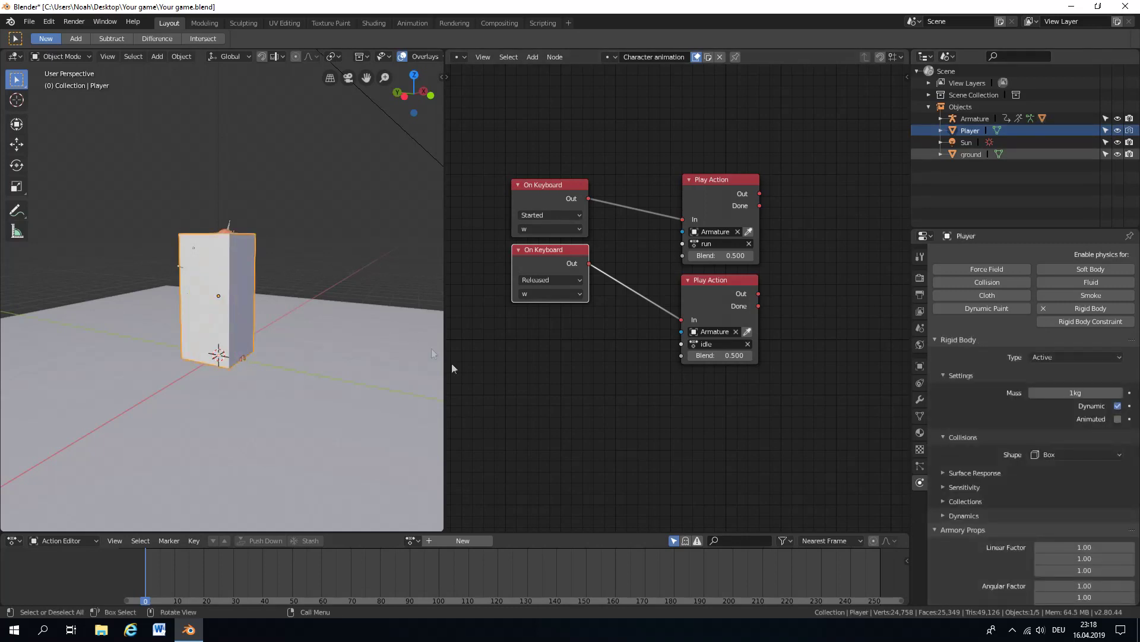
{"action": "left_click", "coordinate": [920, 366]}
{"action": "left_click", "coordinate": [1129, 390]}
{"action": "left_click", "coordinate": [1111, 422]}
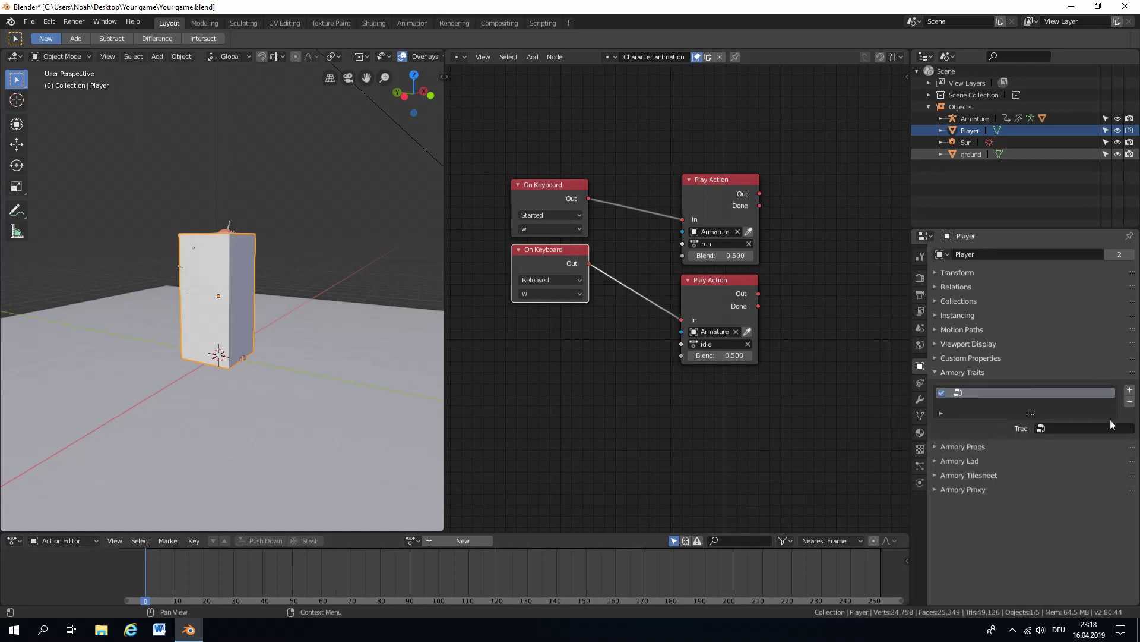
- Create a new node tree named Movement and assign it to Player's trait
{"action": "left_click", "coordinate": [696, 57]}
{"action": "double_click", "coordinate": [664, 60]}
{"action": "type", "text": "Movement"}
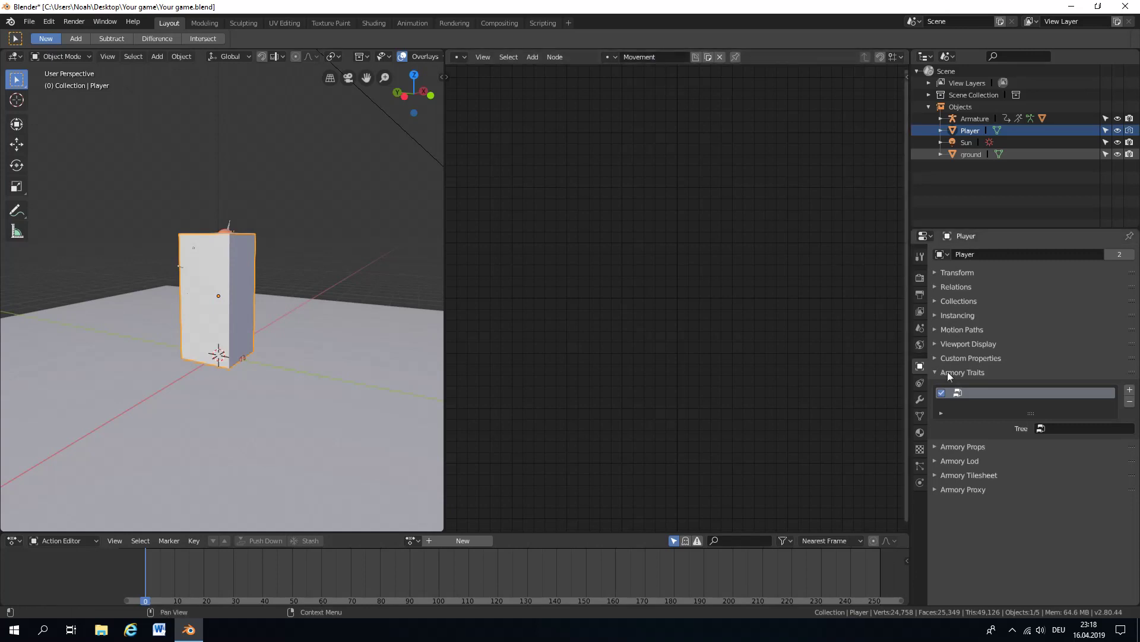
{"action": "left_click", "coordinate": [1070, 428]}
{"action": "left_click", "coordinate": [1070, 446]}
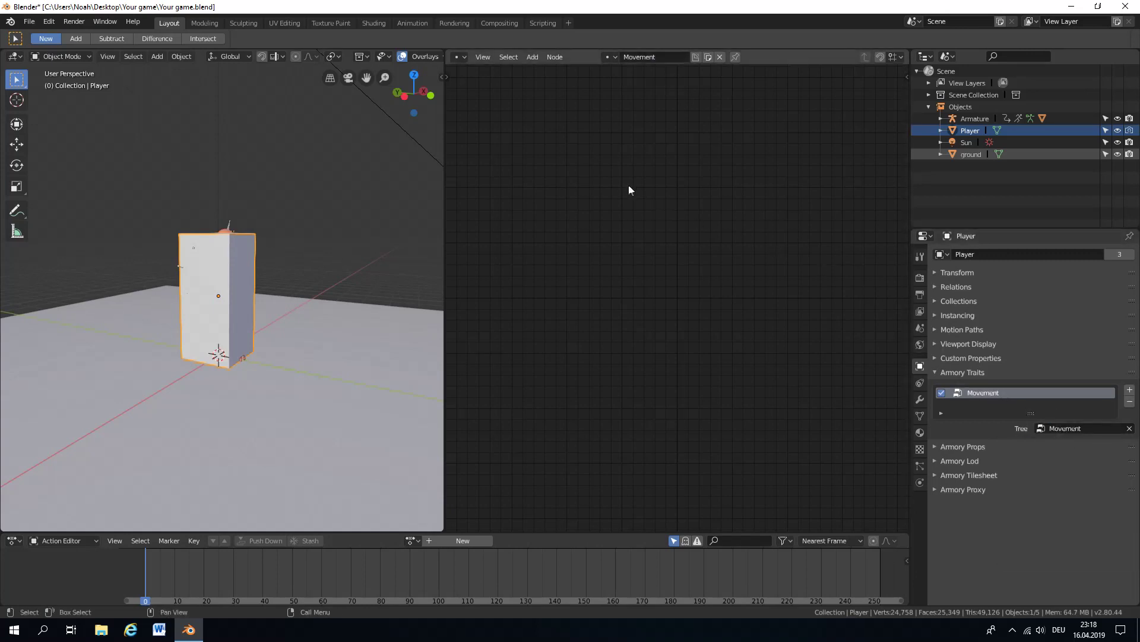
{"action": "key", "text": "shift+a"}
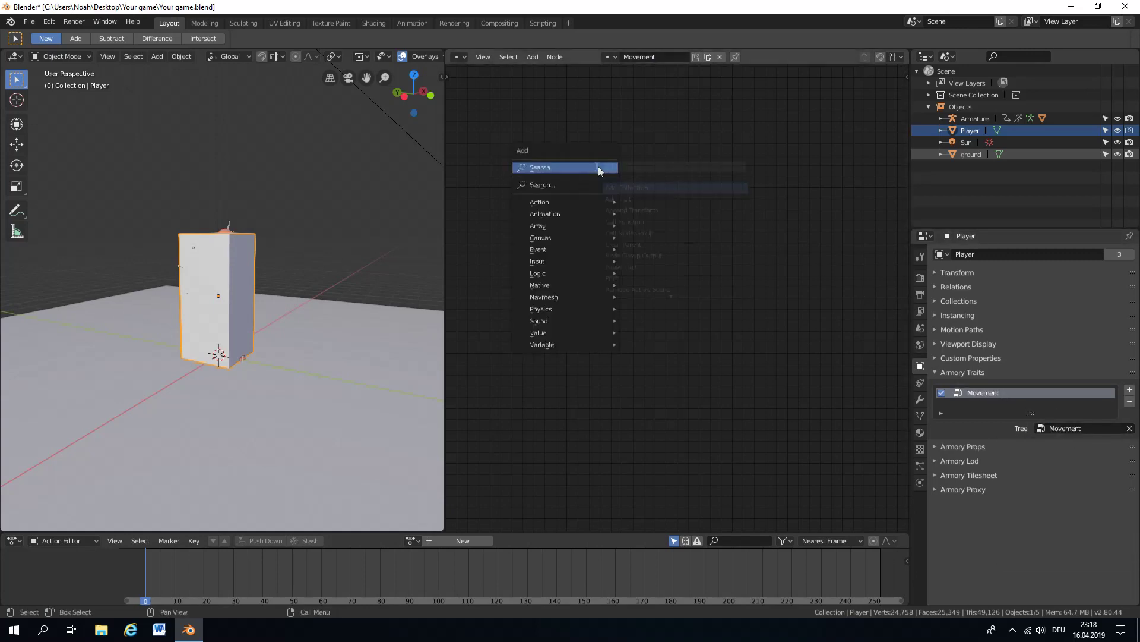
- Add an On Keyboard node that fires while the W key is held Down
{"action": "left_click", "coordinate": [598, 166]}
{"action": "type", "text": "on key"}
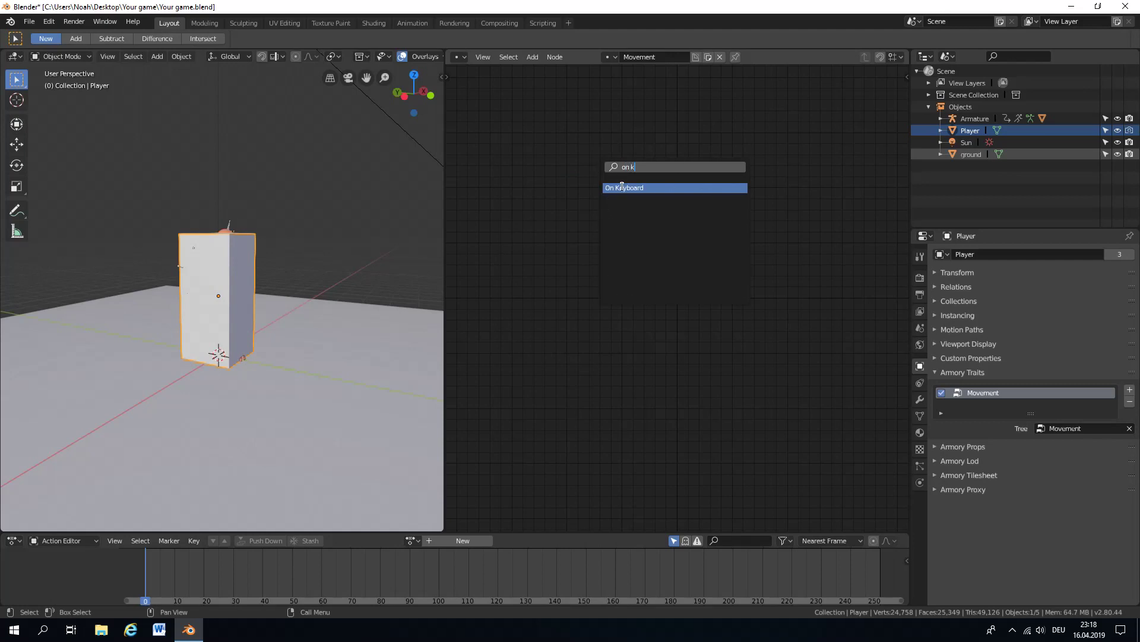
{"action": "key", "text": "Return"}
{"action": "left_click", "coordinate": [564, 189]}
{"action": "left_click", "coordinate": [590, 223]}
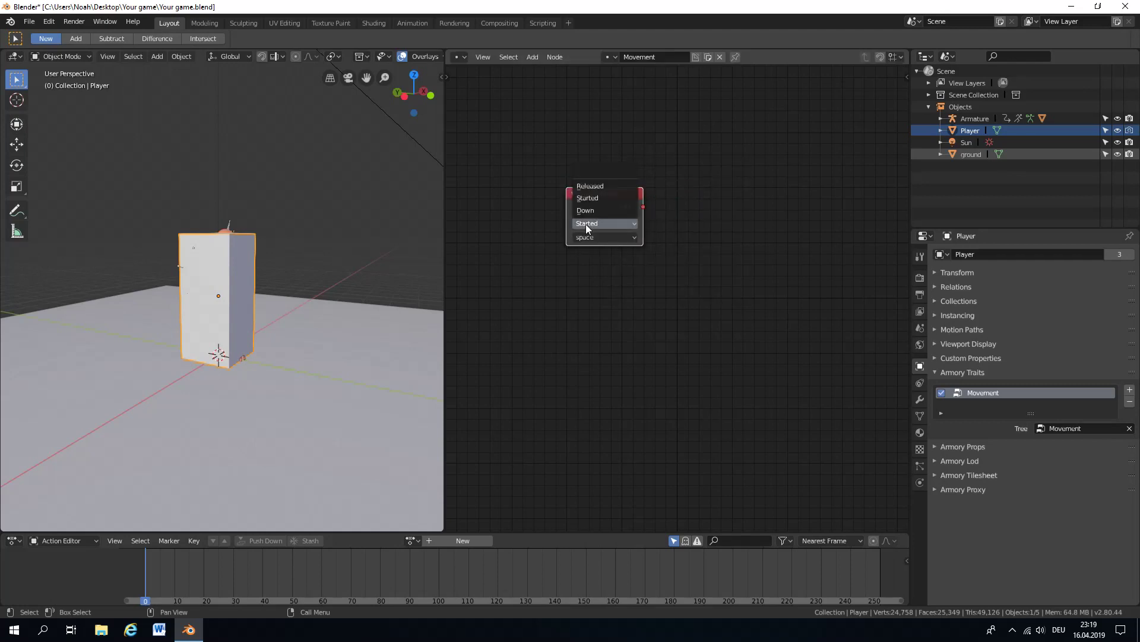
{"action": "left_click", "coordinate": [590, 200]}
{"action": "left_click", "coordinate": [594, 237]}
{"action": "key", "text": "w"}
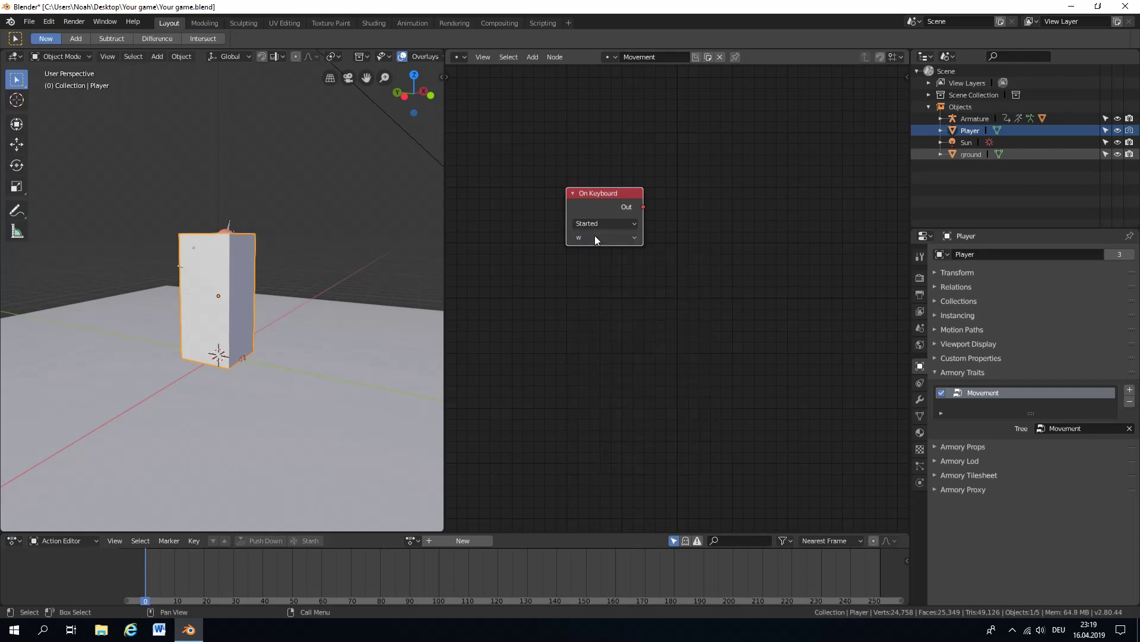
{"action": "left_click_drag", "start_coordinate": [607, 227], "coordinate": [621, 258]}
{"action": "left_click", "coordinate": [621, 258]}
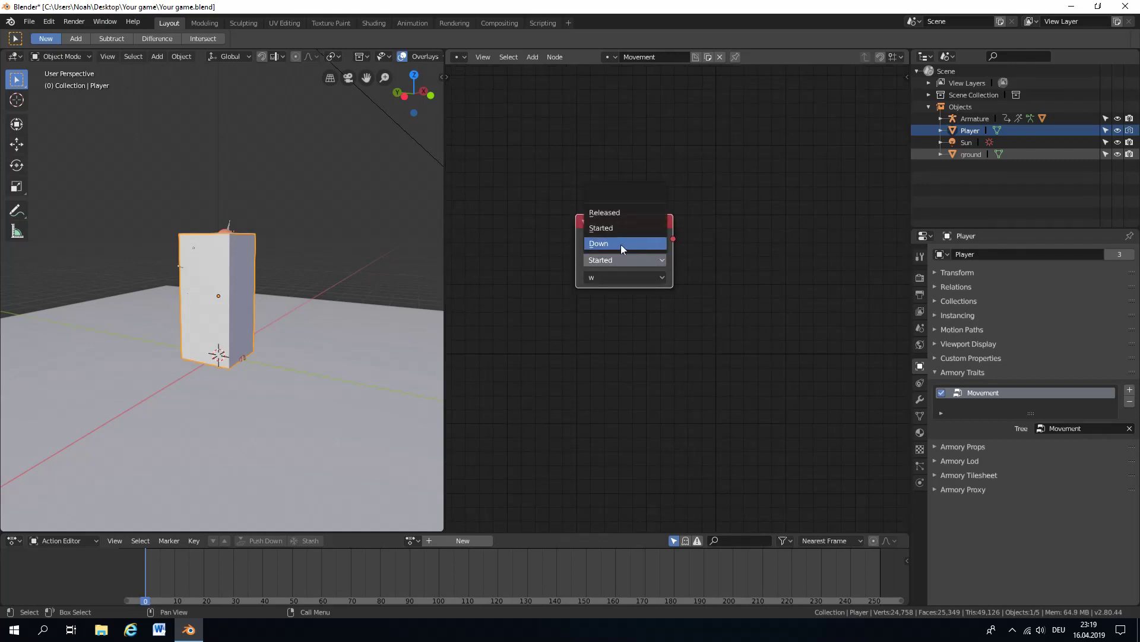
{"action": "left_click", "coordinate": [621, 244]}
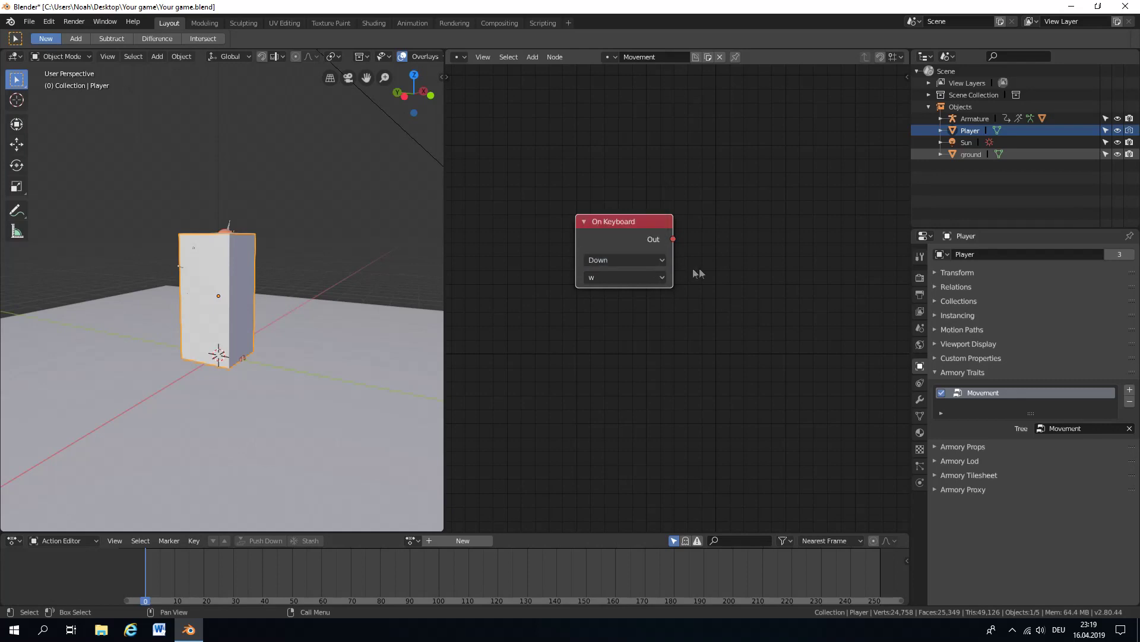
{"action": "key", "text": "g"}
{"action": "left_click", "coordinate": [631, 224]}
- Add a Translate Object node and wire On Keyboard's Out into its In
{"action": "left_click", "coordinate": [533, 57]}
{"action": "left_click", "coordinate": [544, 71]}
{"action": "type", "text": "translu"}
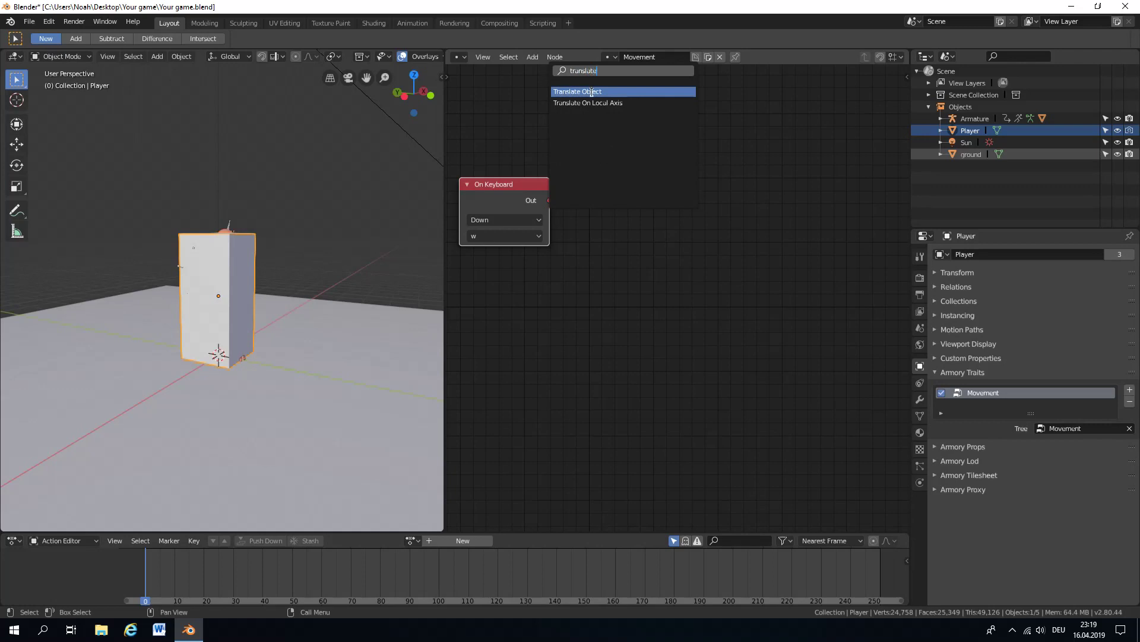
{"action": "left_click", "coordinate": [592, 92]}
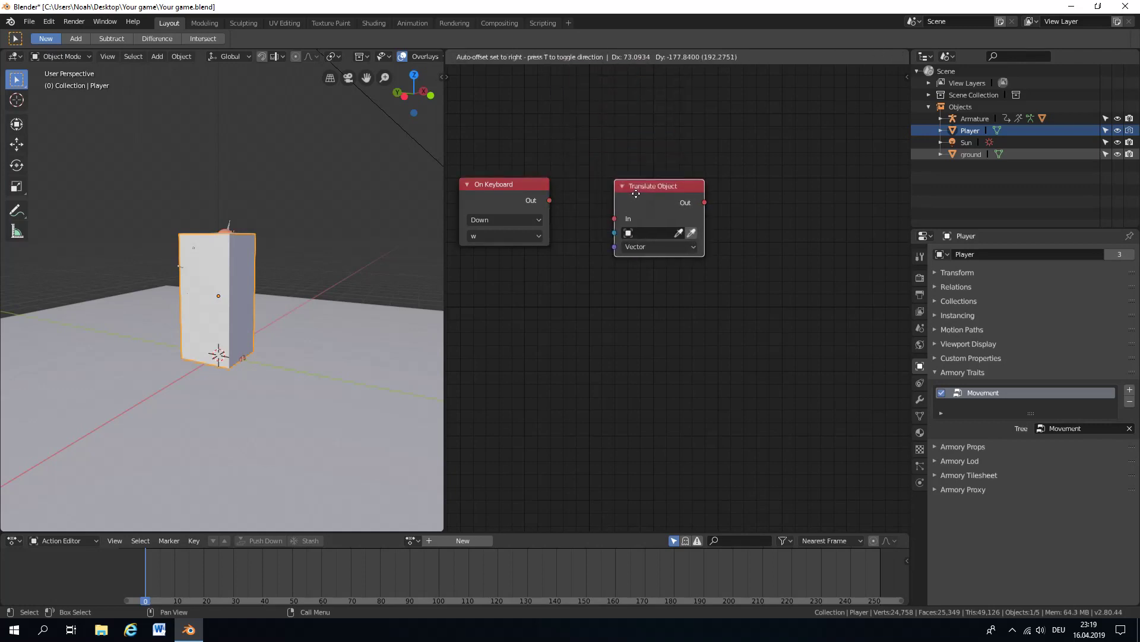
{"action": "left_click", "coordinate": [635, 194]}
{"action": "left_click_drag", "start_coordinate": [549, 200], "coordinate": [676, 219]}
{"action": "middle_click_drag", "start_coordinate": [238, 249], "coordinate": [243, 276]}
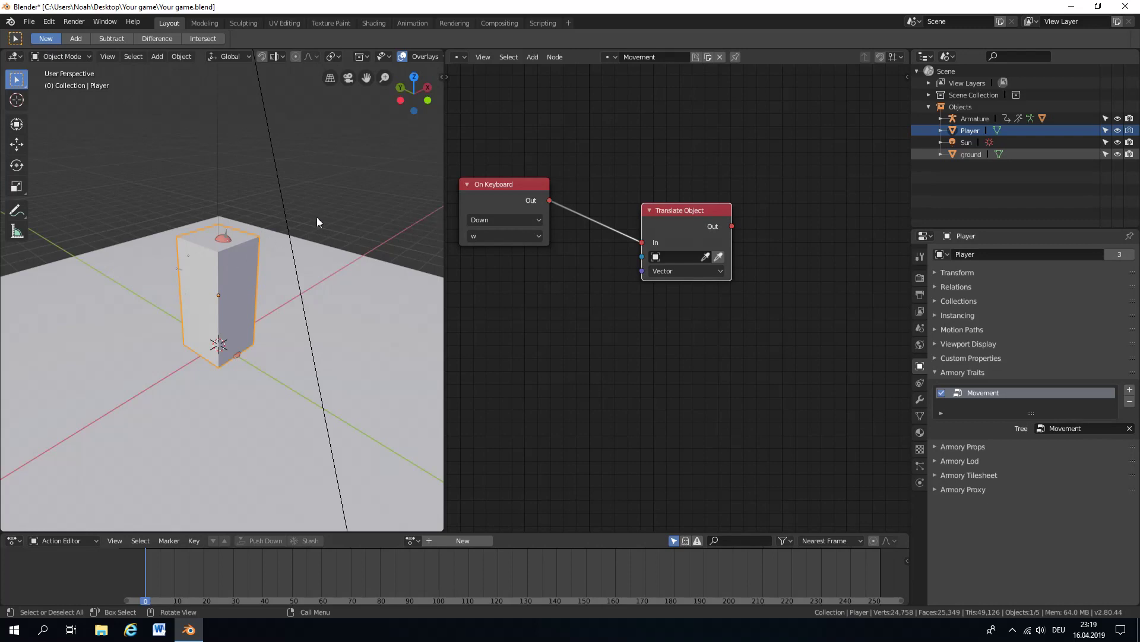
{"action": "scroll", "coordinate": [318, 216], "scroll_direction": "up", "scroll_amount": 1}
{"action": "scroll", "coordinate": [635, 269], "scroll_direction": "down", "scroll_amount": 1}
{"action": "middle_click_drag", "start_coordinate": [635, 269], "coordinate": [695, 256]}
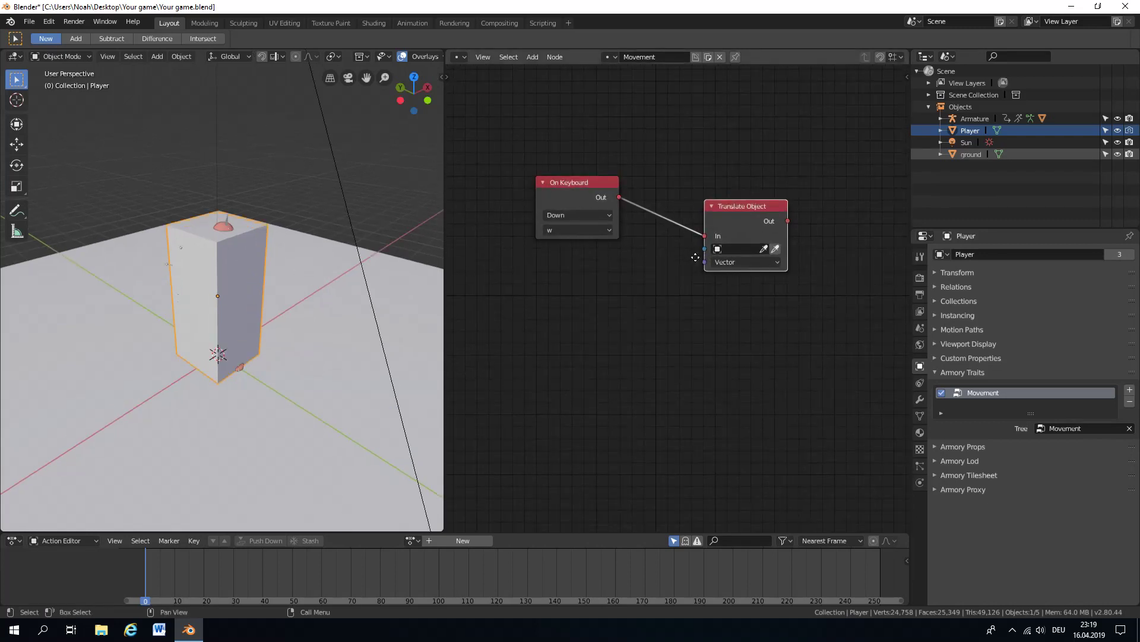
{"action": "key", "text": "shift+a"}
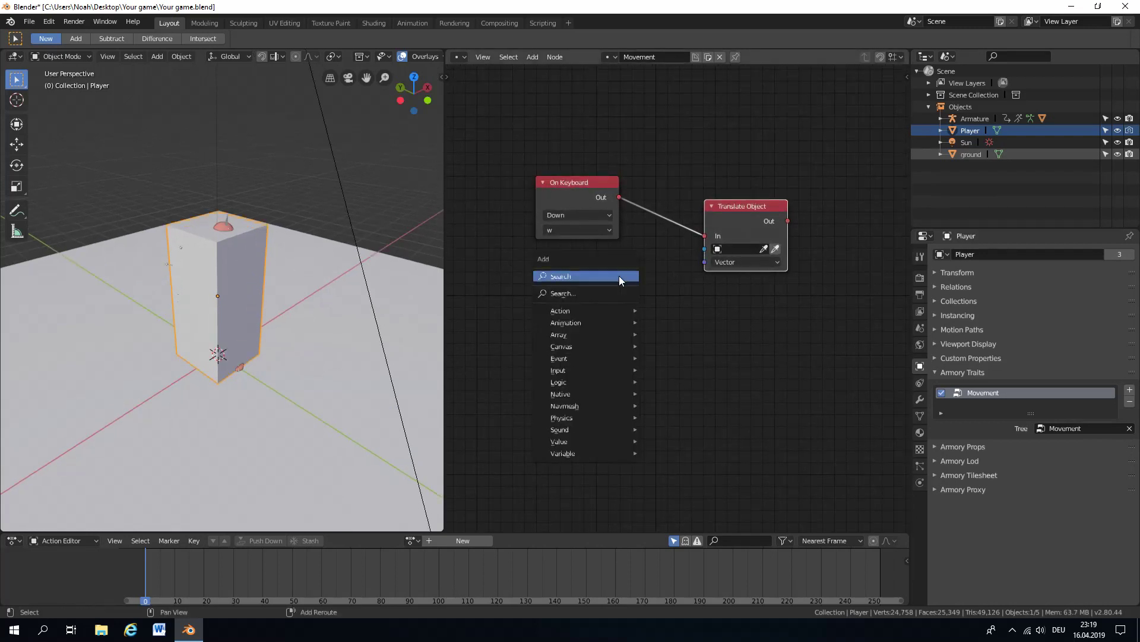
- Add a Vector node and connect it to the Translate Object's Vector input
{"action": "left_click", "coordinate": [533, 56]}
{"action": "left_click", "coordinate": [534, 71]}
{"action": "type", "text": "vec"}
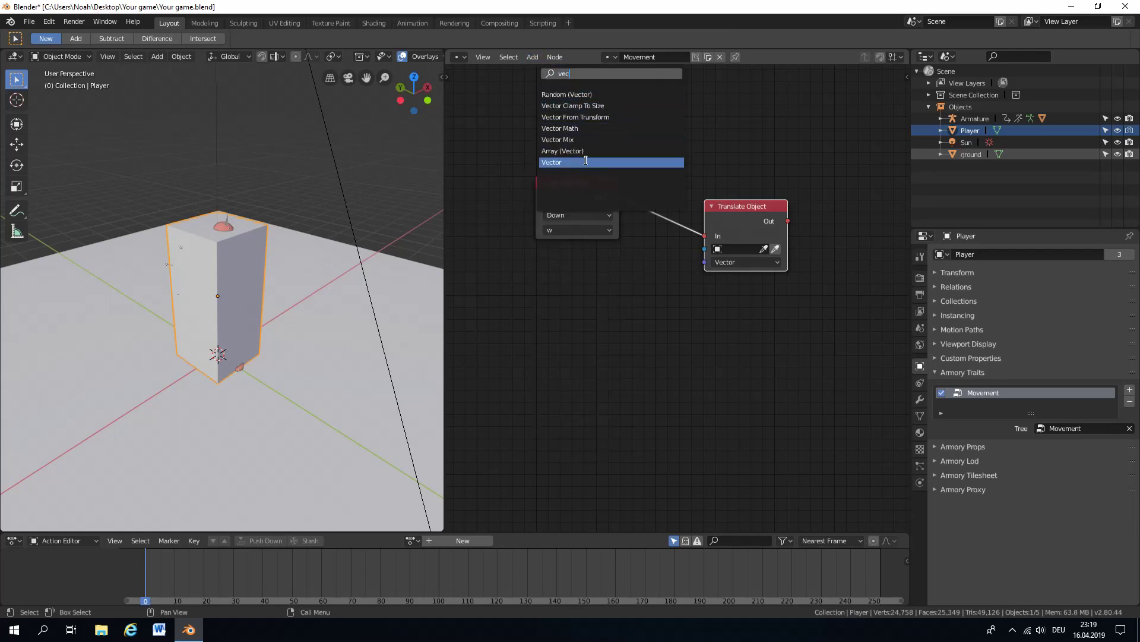
{"action": "left_click", "coordinate": [586, 161]}
{"action": "left_click", "coordinate": [581, 338]}
{"action": "left_click_drag", "start_coordinate": [622, 273], "coordinate": [705, 262]}
{"action": "left_click_drag", "start_coordinate": [740, 208], "coordinate": [724, 195]}
{"action": "middle_click_drag", "start_coordinate": [368, 279], "coordinate": [239, 321]}
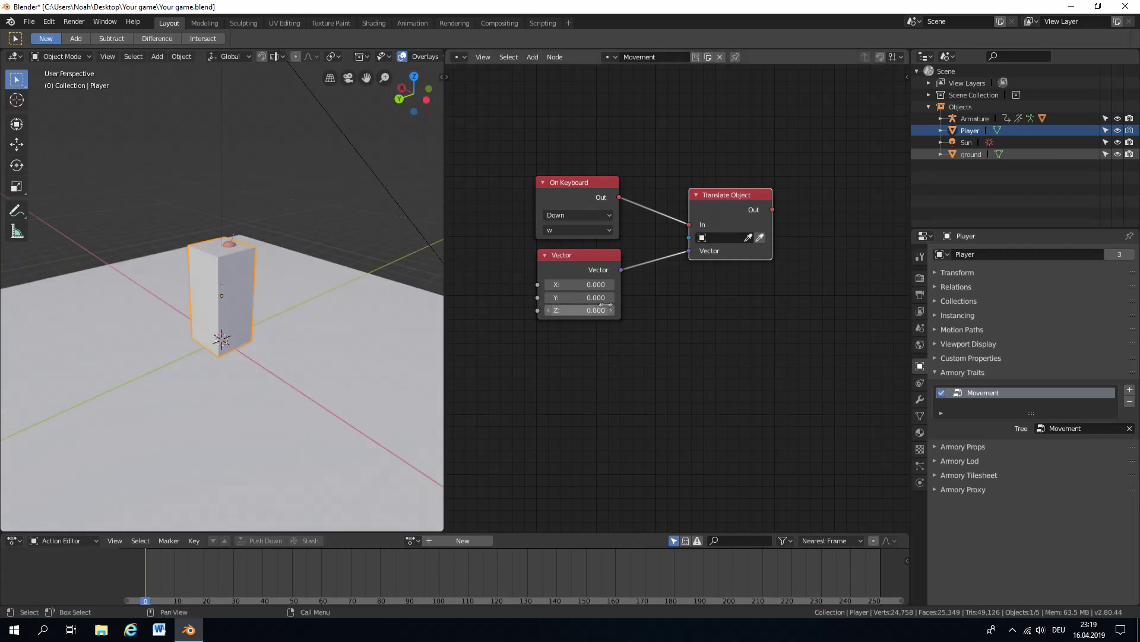
- Set the Vector node's Y value to -0.05
{"action": "left_click", "coordinate": [576, 300]}
{"action": "type", "text": "-0.05"}
{"action": "key", "text": "Return"}
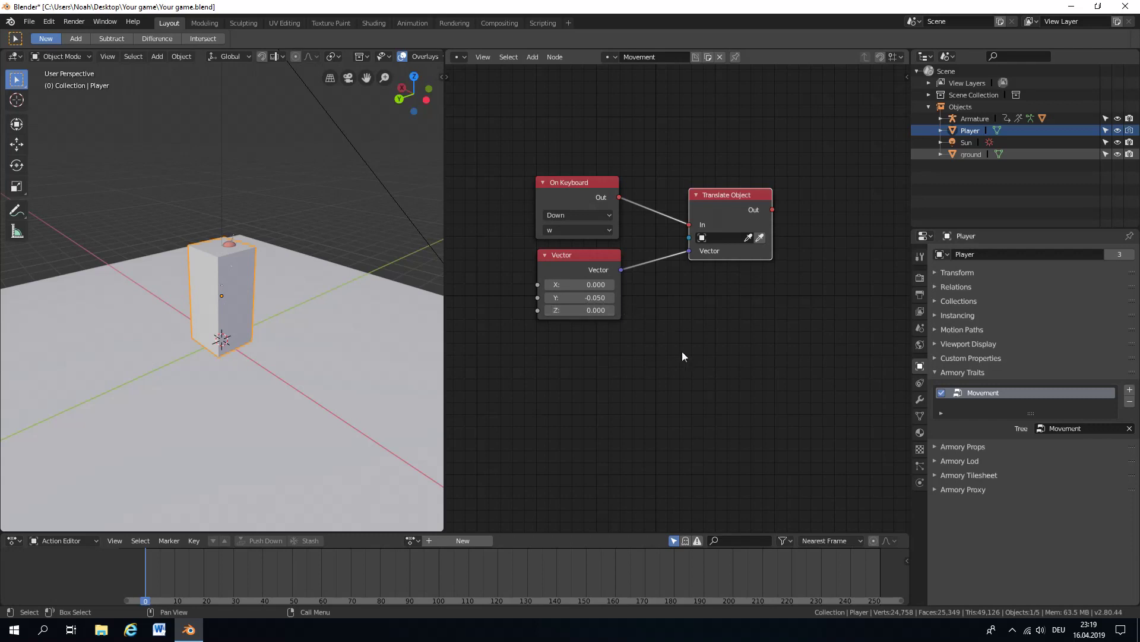
{"action": "scroll", "coordinate": [320, 259], "scroll_direction": "up", "scroll_amount": 3}
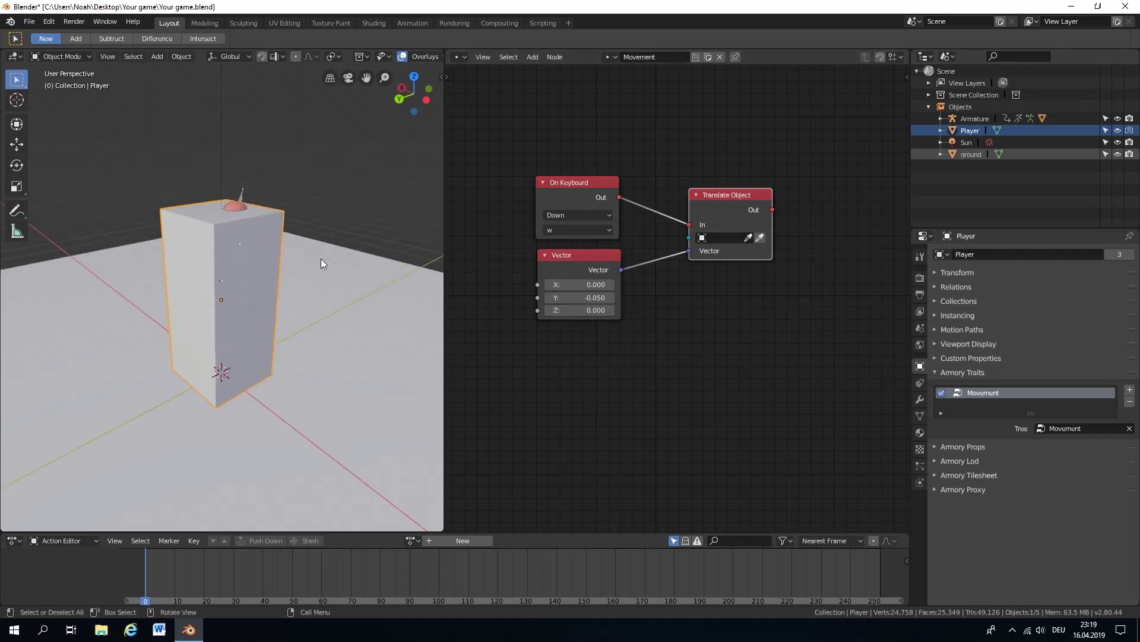
{"action": "left_click", "coordinate": [975, 119]}
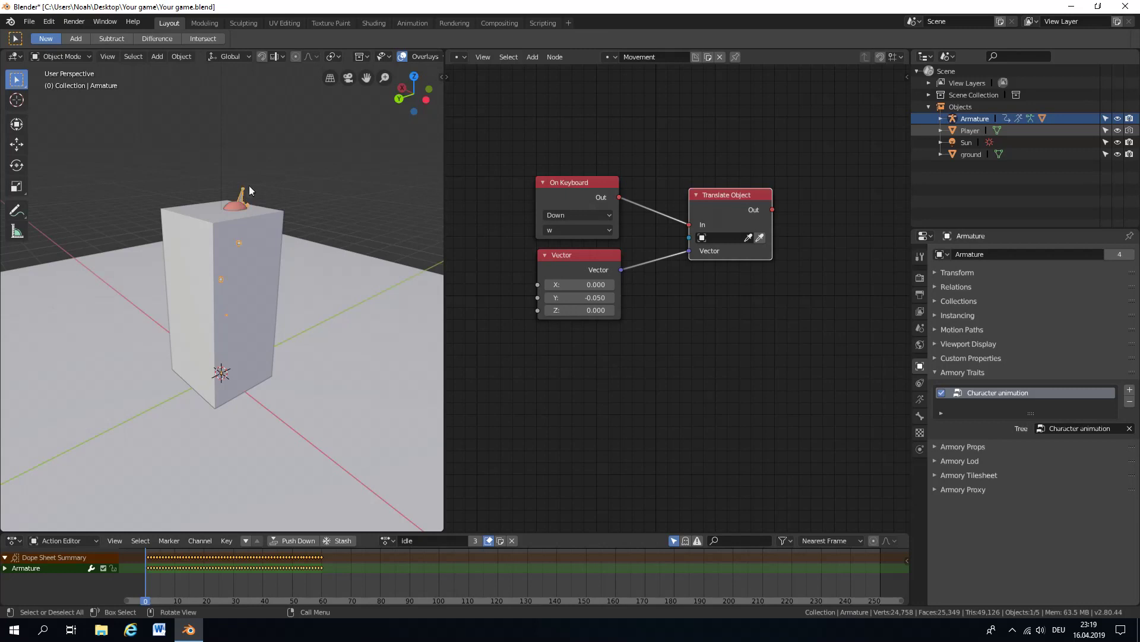
- Parent the character's Armature to the Player box with Ctrl+P > Object
{"action": "left_click", "coordinate": [177, 207]}
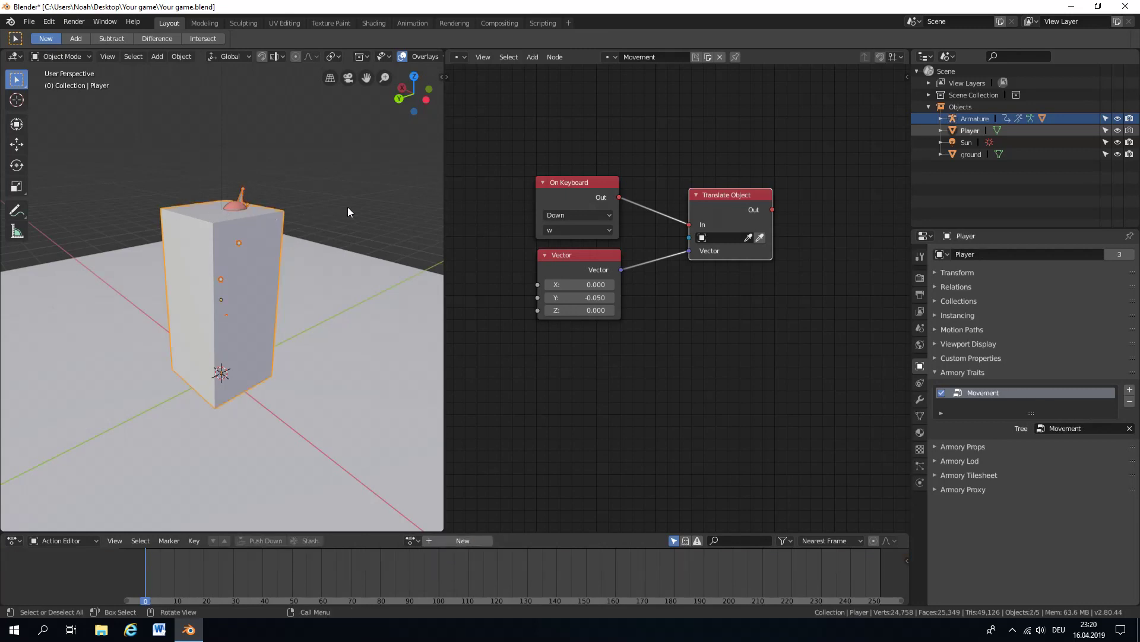
{"action": "key", "text": "ctrl+p"}
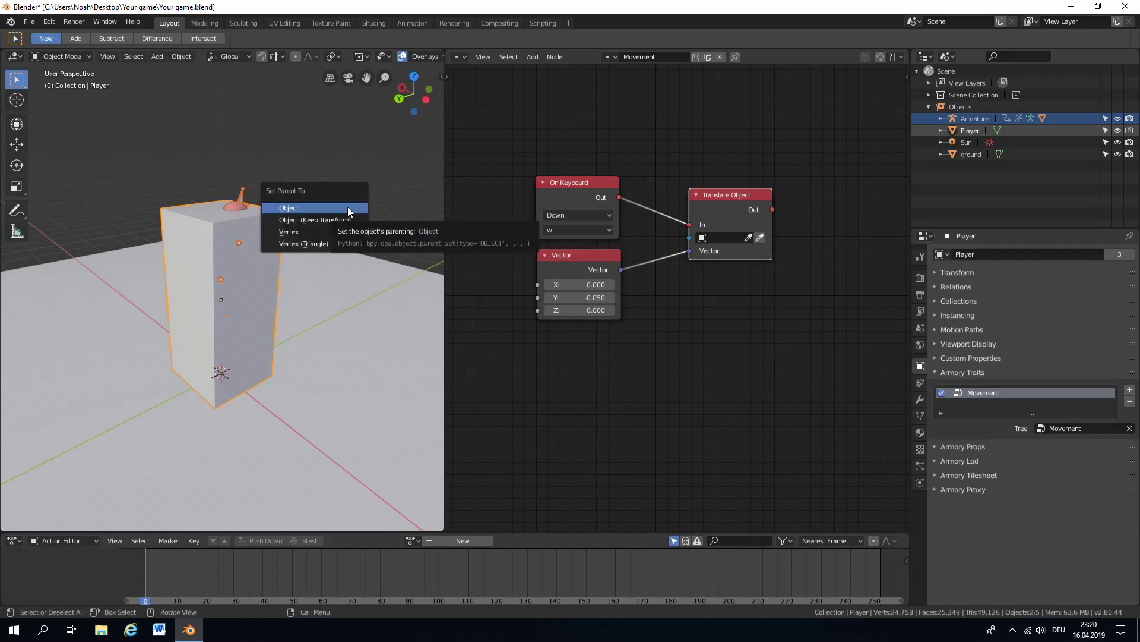
{"action": "left_click", "coordinate": [348, 208]}
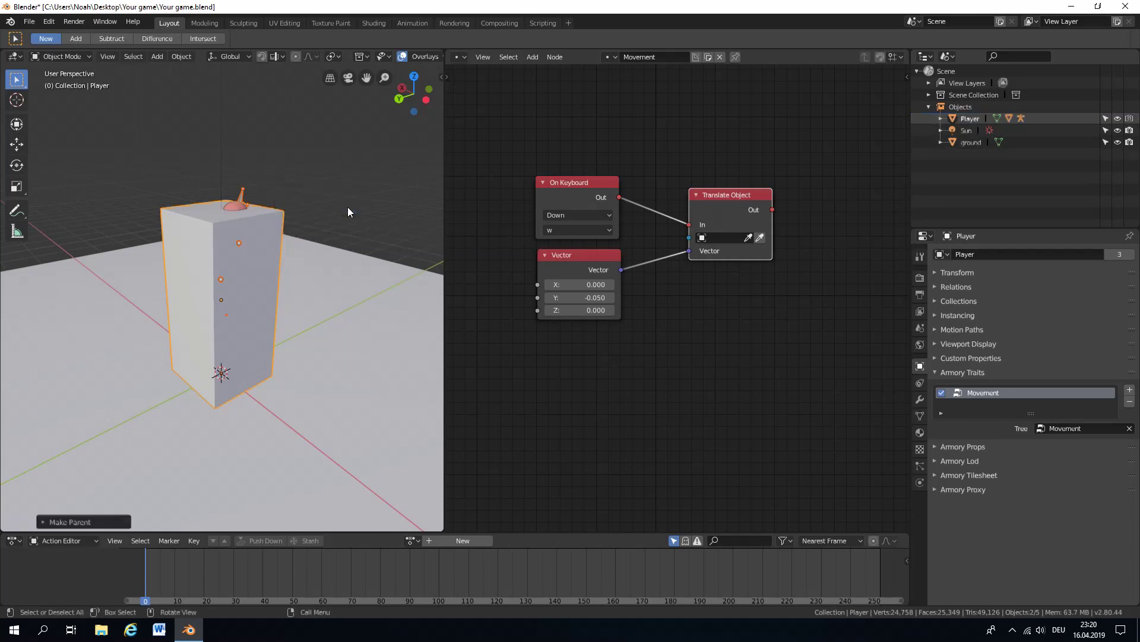
{"action": "left_click", "coordinate": [173, 216]}
{"action": "key", "text": "g"}
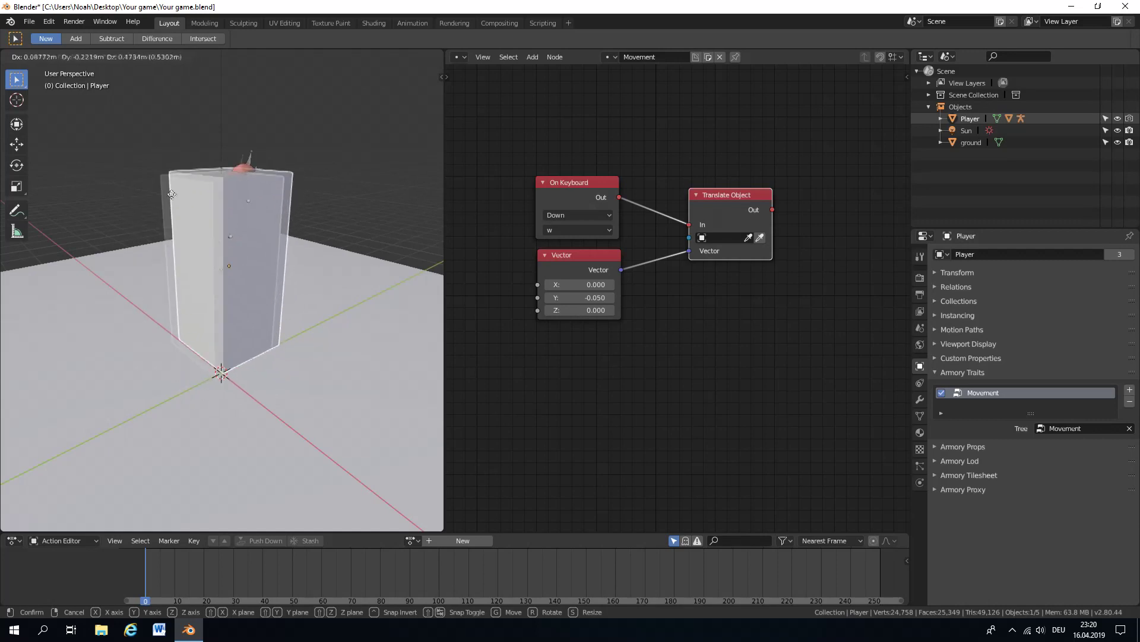
{"action": "right_click", "coordinate": [172, 194]}
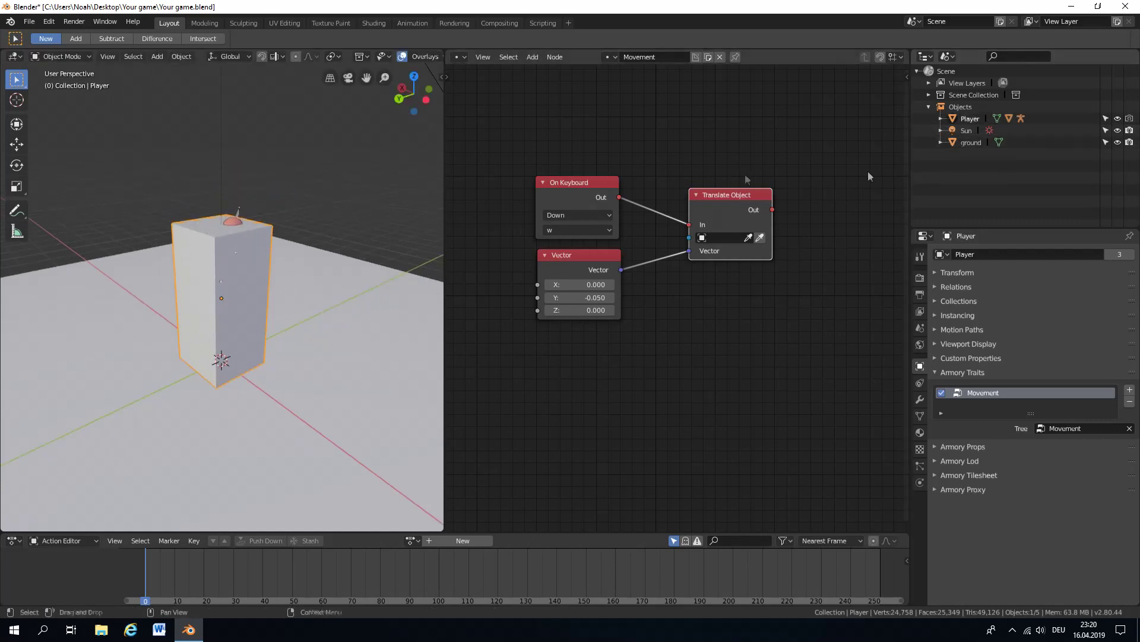
{"action": "left_click_drag", "start_coordinate": [444, 92], "coordinate": [520, 93]}
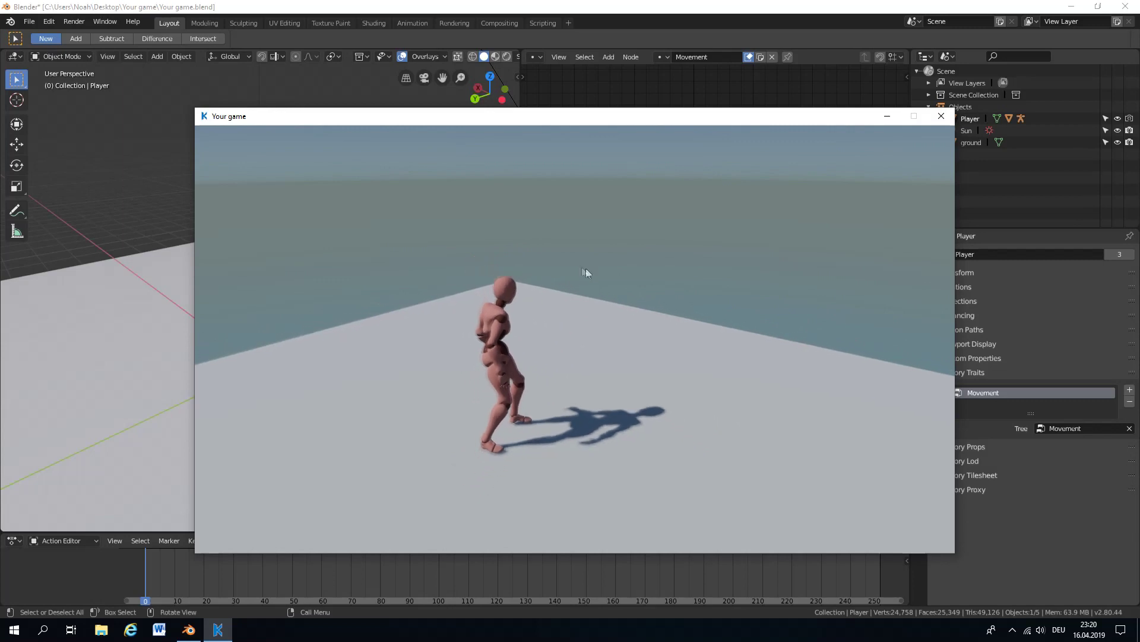
- Play the game holding W so the character runs across the ground, then close it
{"action": "key", "text": "w"}
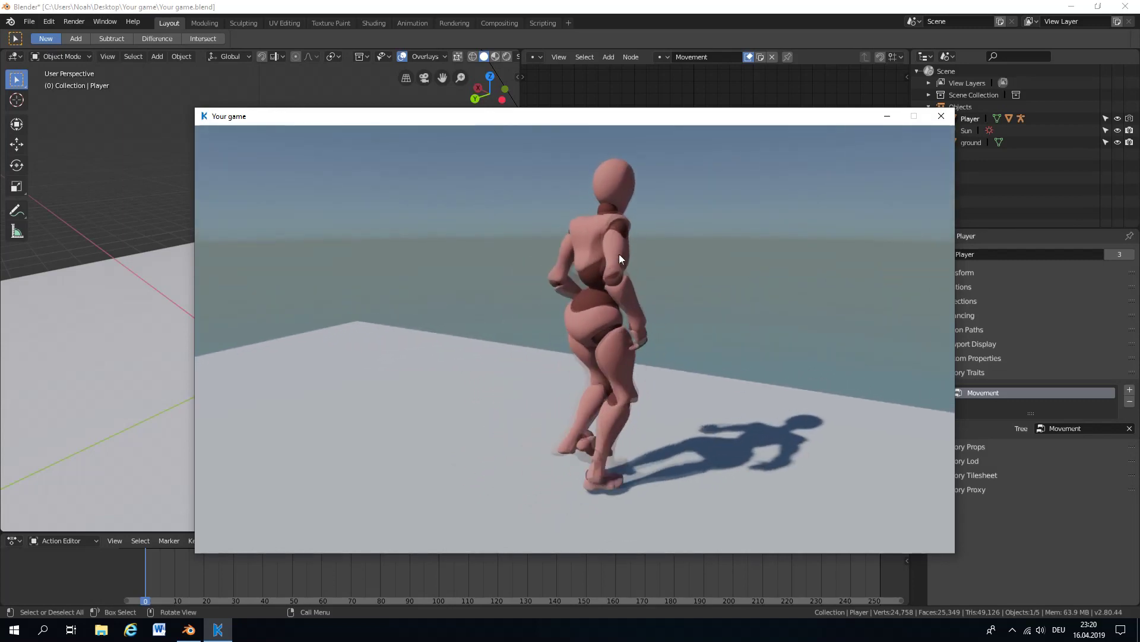
{"action": "key", "text": "d"}
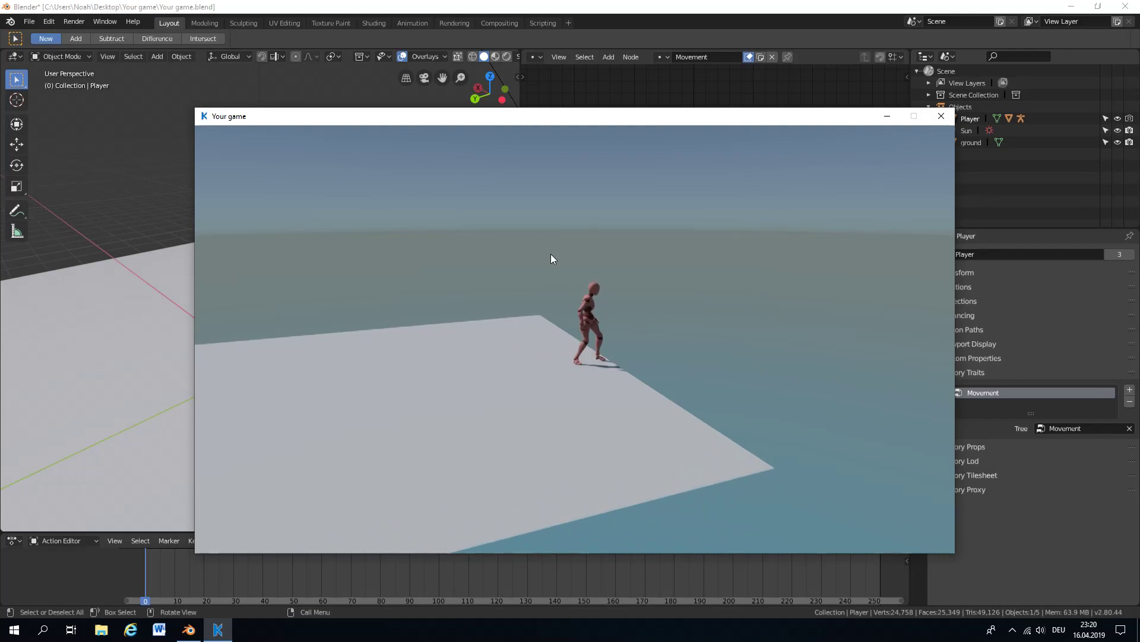
{"action": "left_click", "coordinate": [942, 116]}
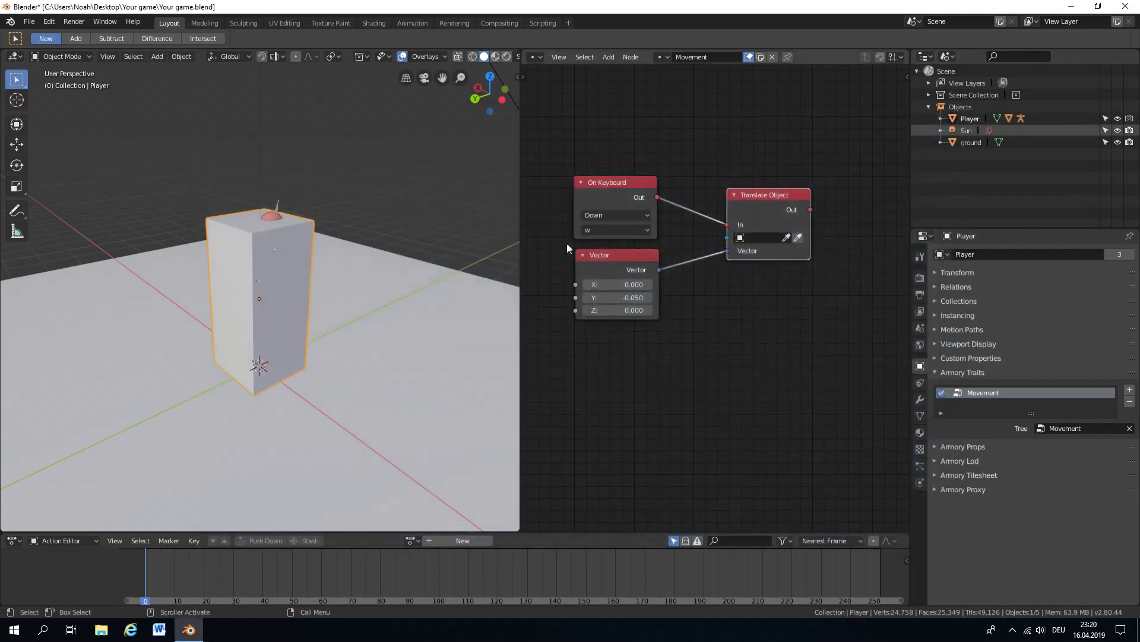
- Move Player toward the right of the ground and play-test until the character runs off the edge
{"action": "middle_click_drag", "start_coordinate": [424, 290], "coordinate": [272, 297]}
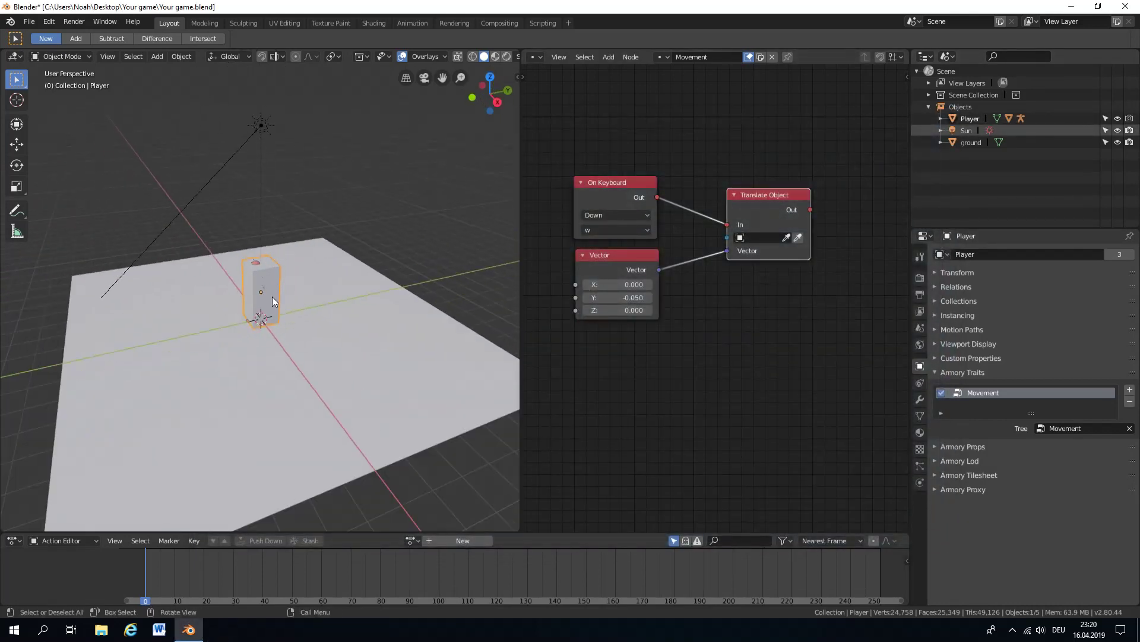
{"action": "left_click_drag", "start_coordinate": [274, 298], "coordinate": [387, 280]}
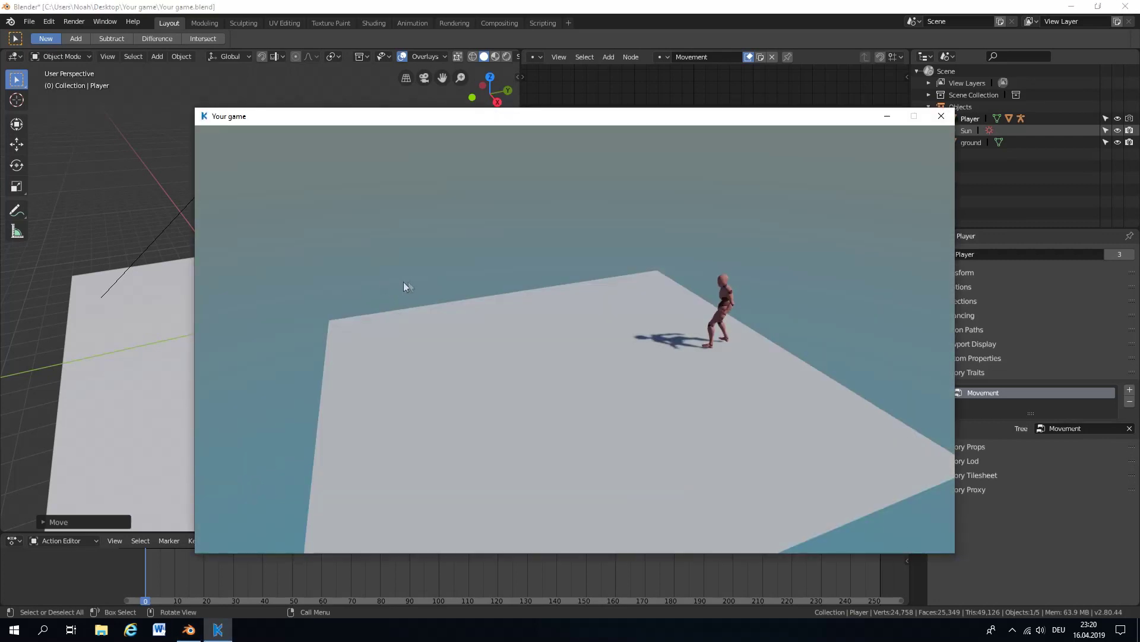
{"action": "key", "text": "w"}
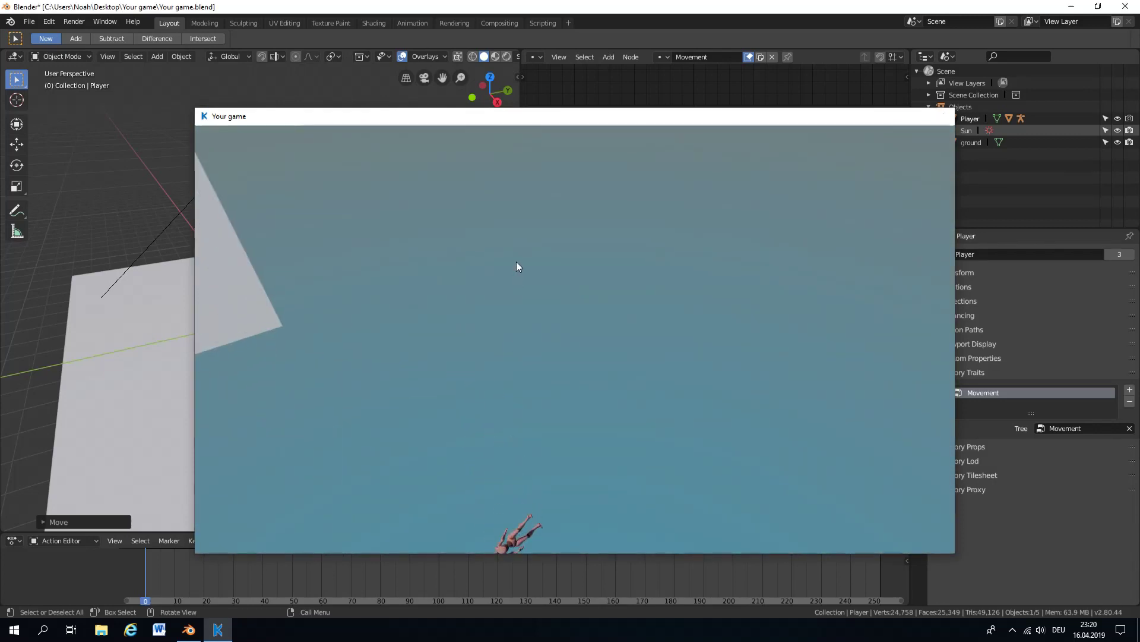
{"action": "key", "text": "Escape"}
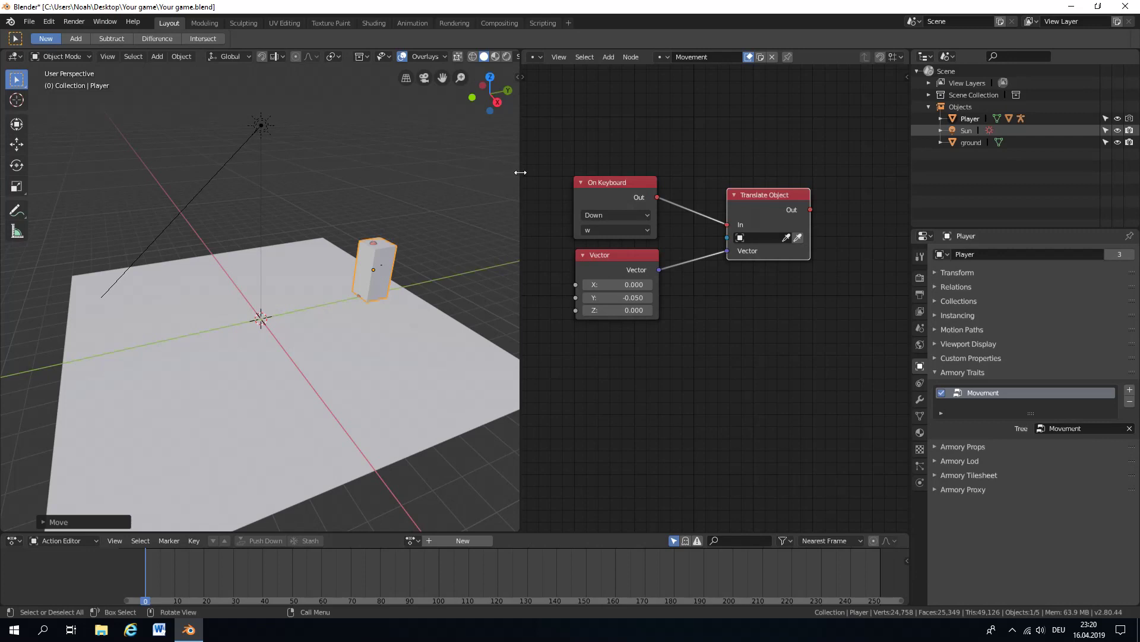
{"action": "scroll", "coordinate": [451, 212], "scroll_direction": "down", "scroll_amount": 4}
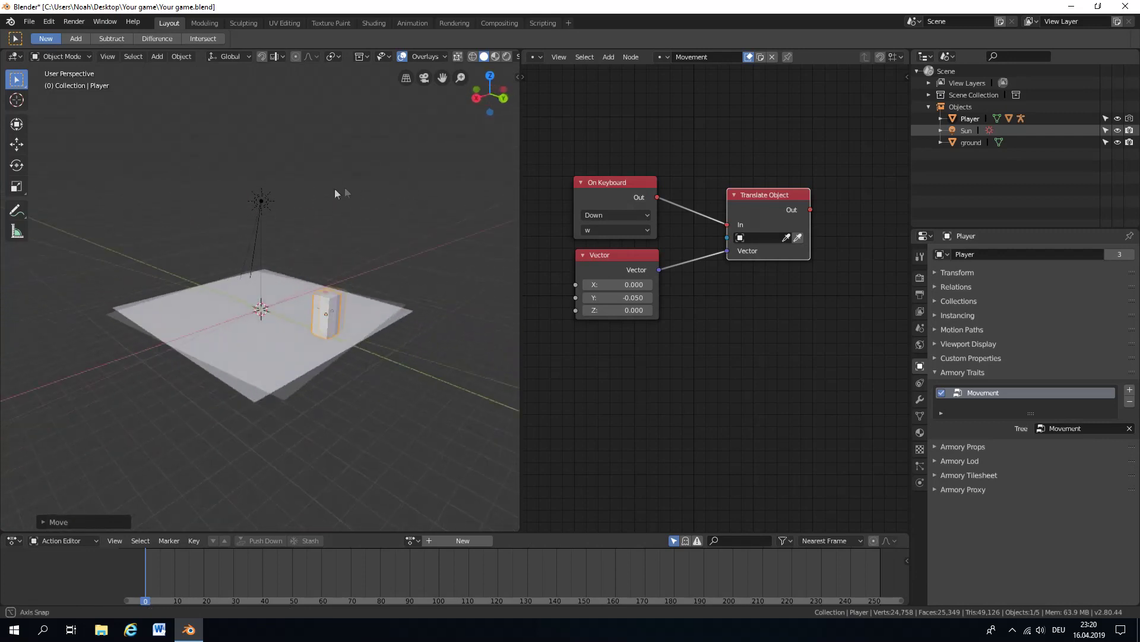